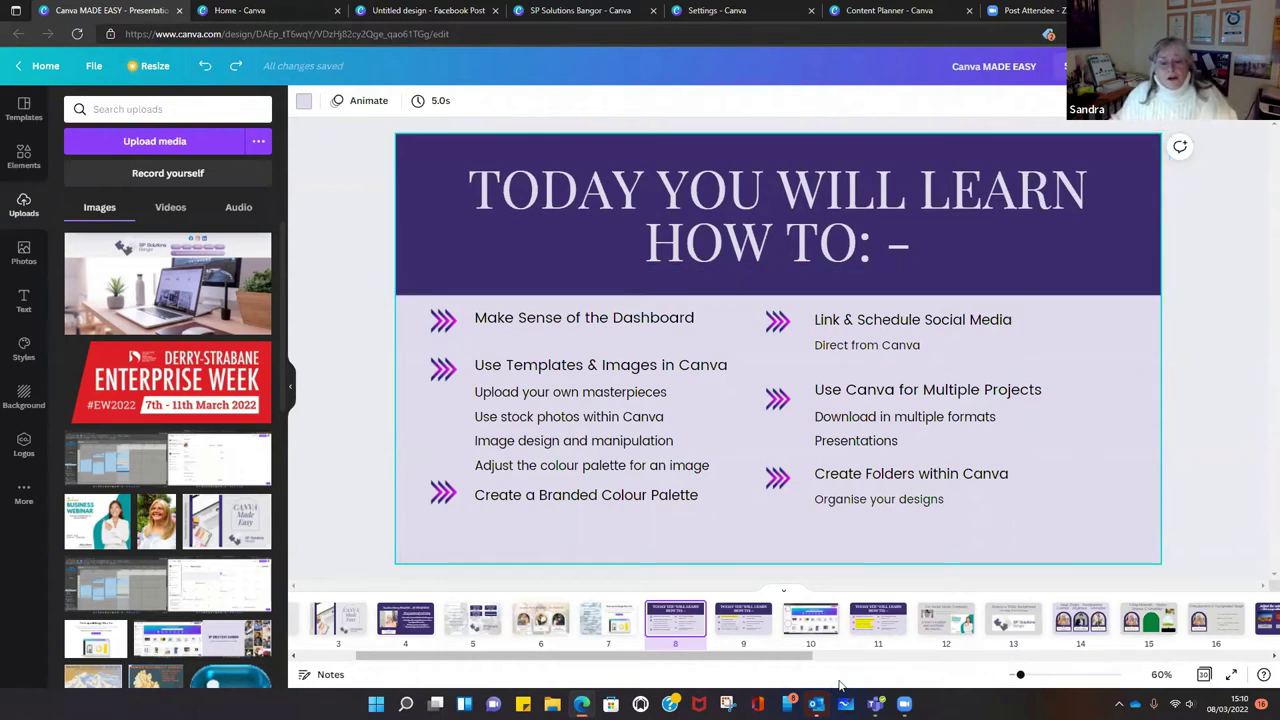
- Show slide 9 with the highlighted dashboard topic and slide 10 with the annotated dashboard screenshot
{"action": "left_click", "coordinate": [732, 620]}
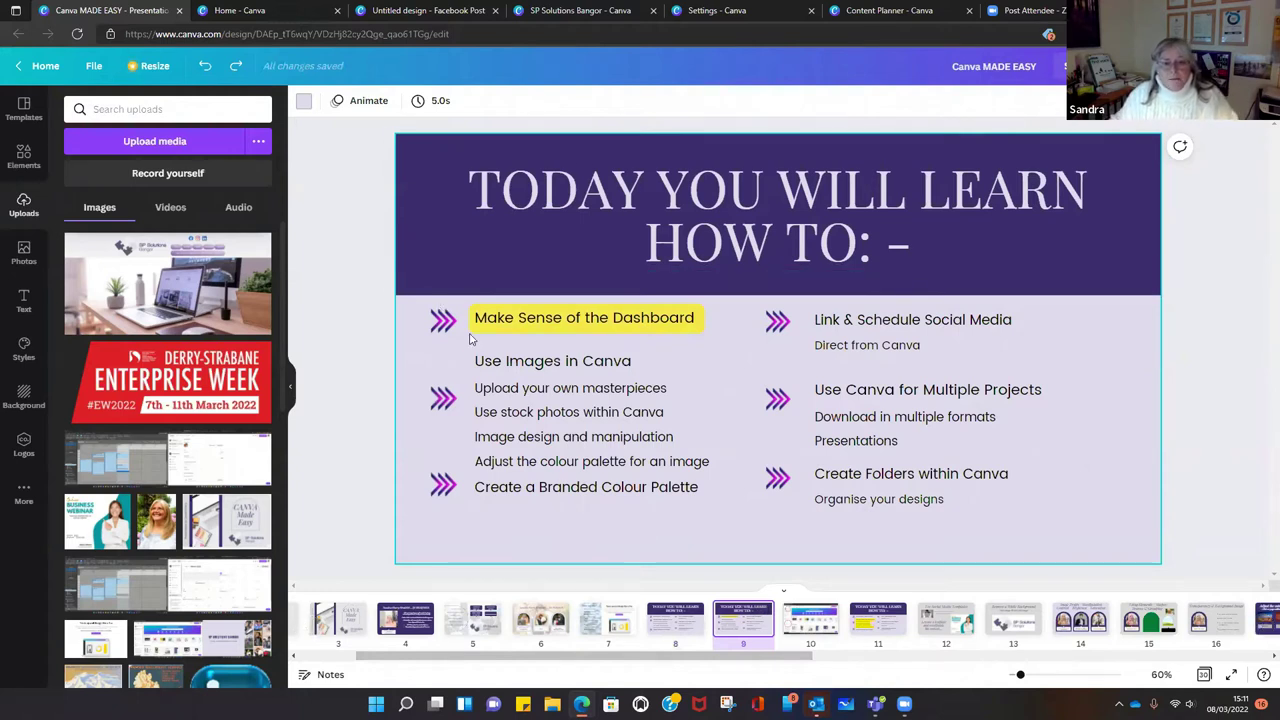
{"action": "left_click", "coordinate": [813, 622]}
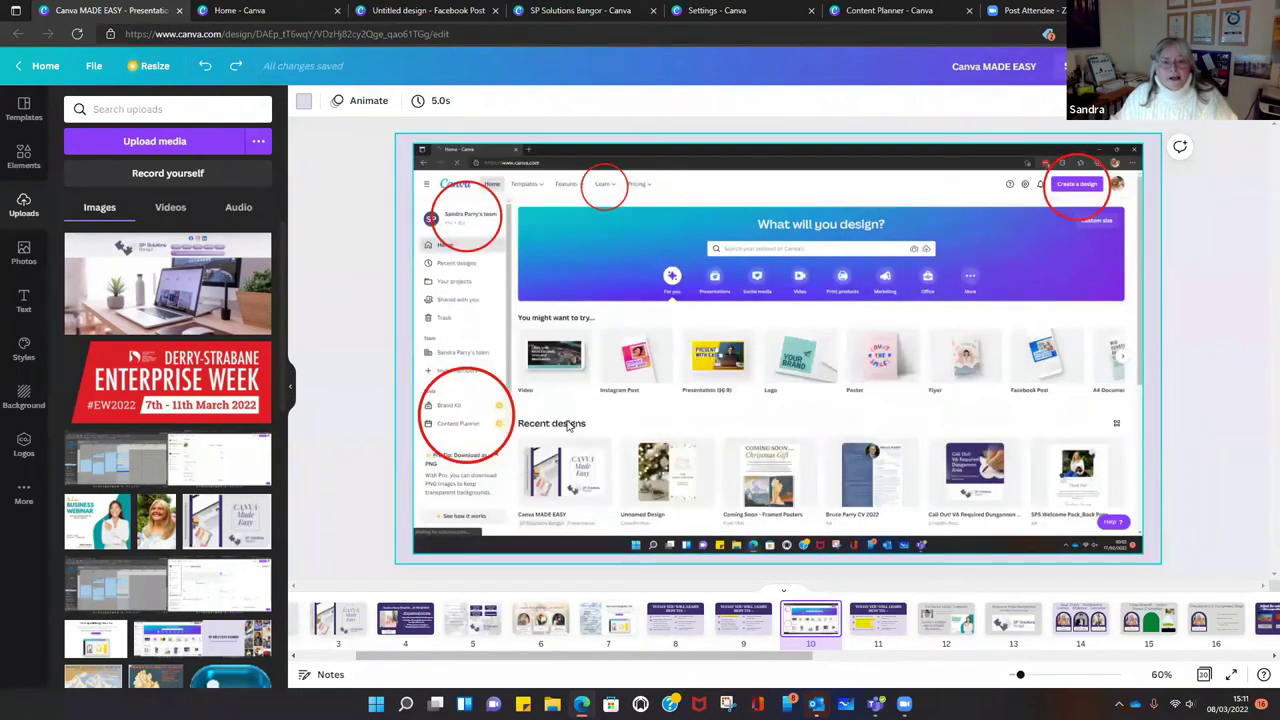
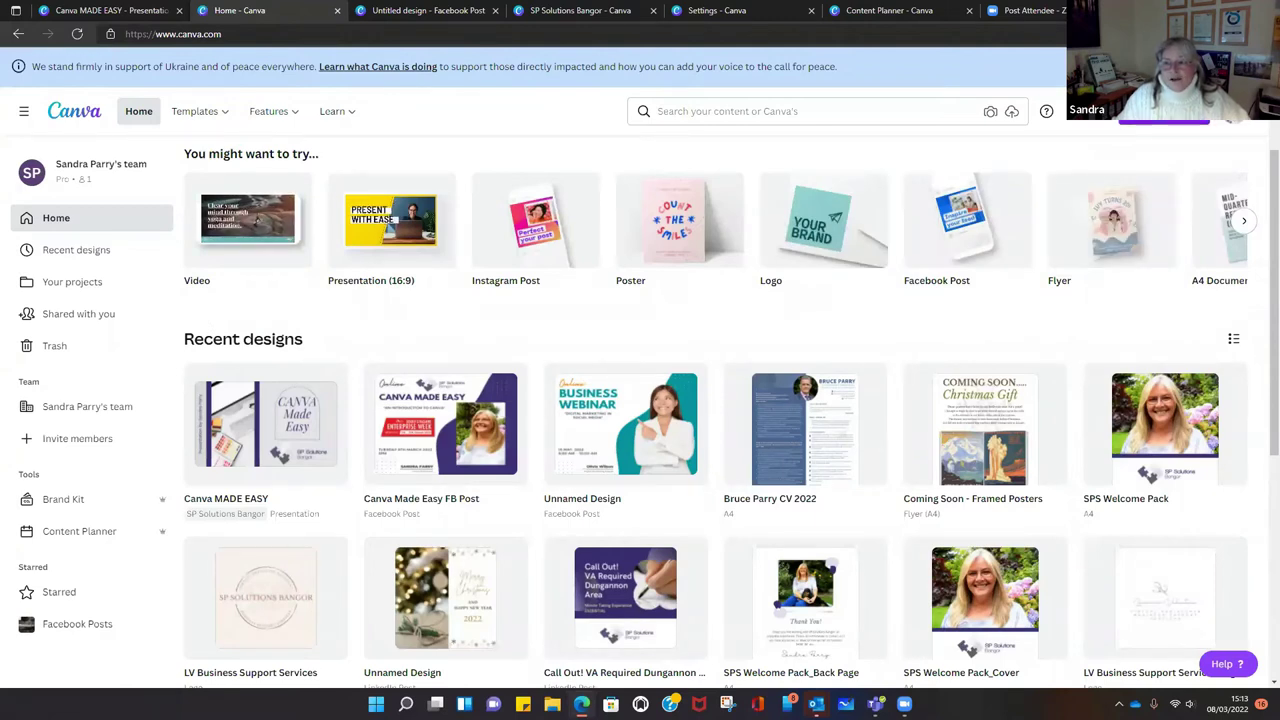
- Search the new-design formats for LinkedIn and for Facebook, and close the format list without choosing one
{"action": "left_click", "coordinate": [1180, 121]}
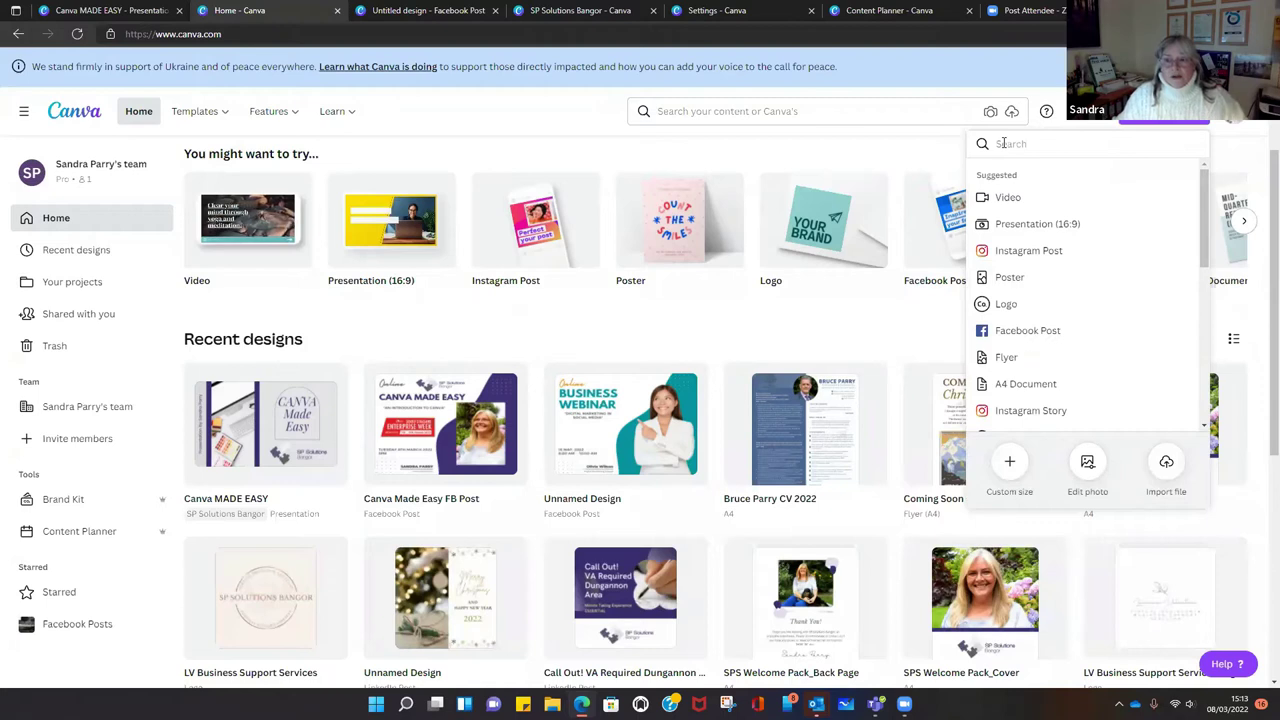
{"action": "type", "text": "li"}
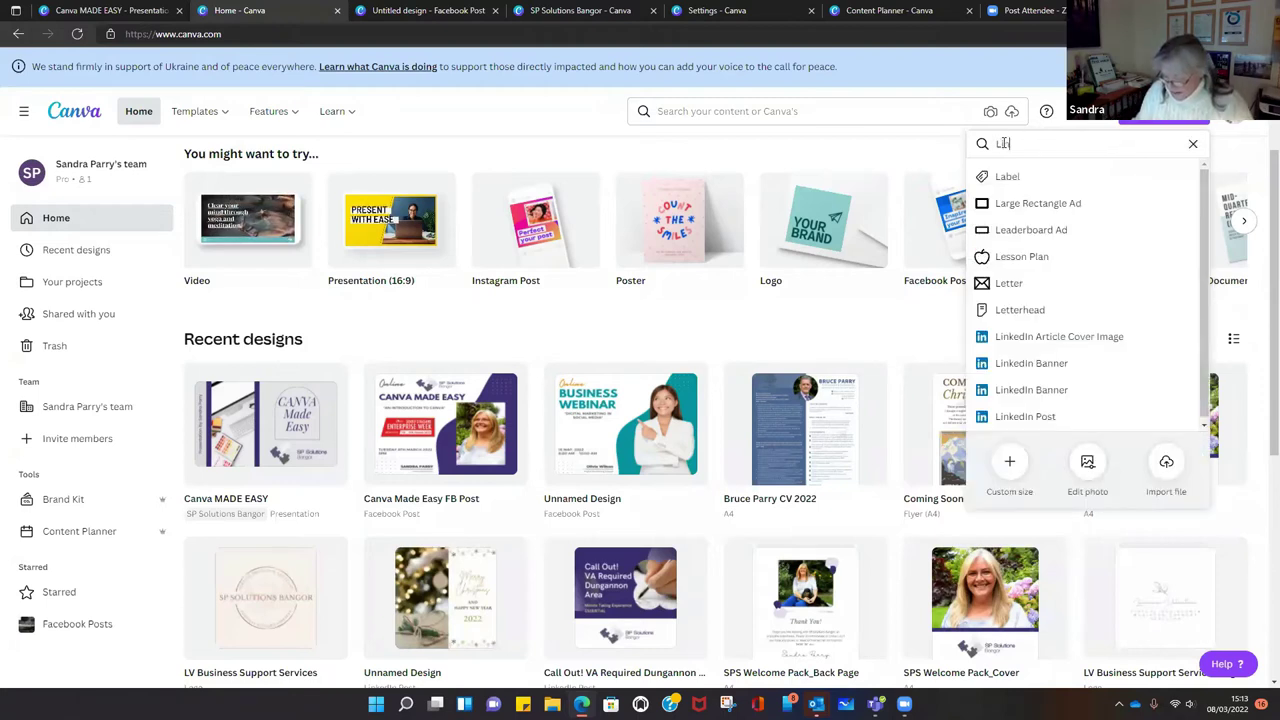
{"action": "type", "text": "nkedIn"}
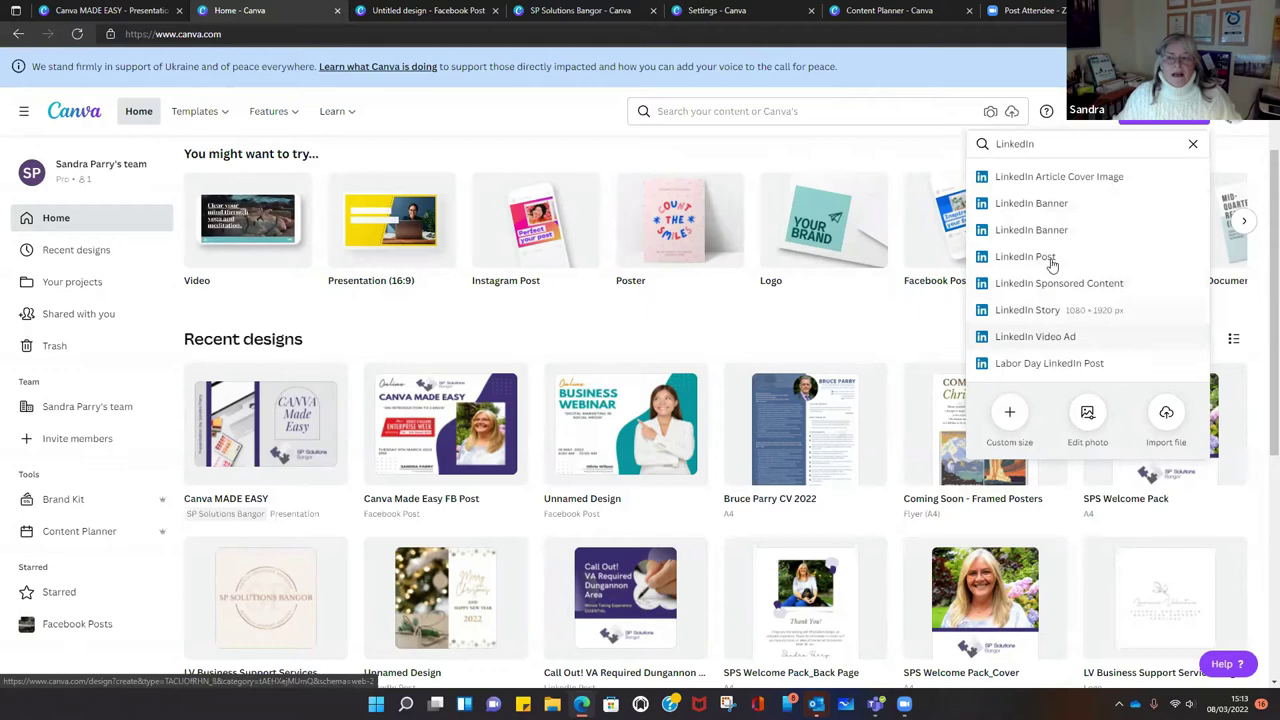
{"action": "double_click", "coordinate": [1016, 143]}
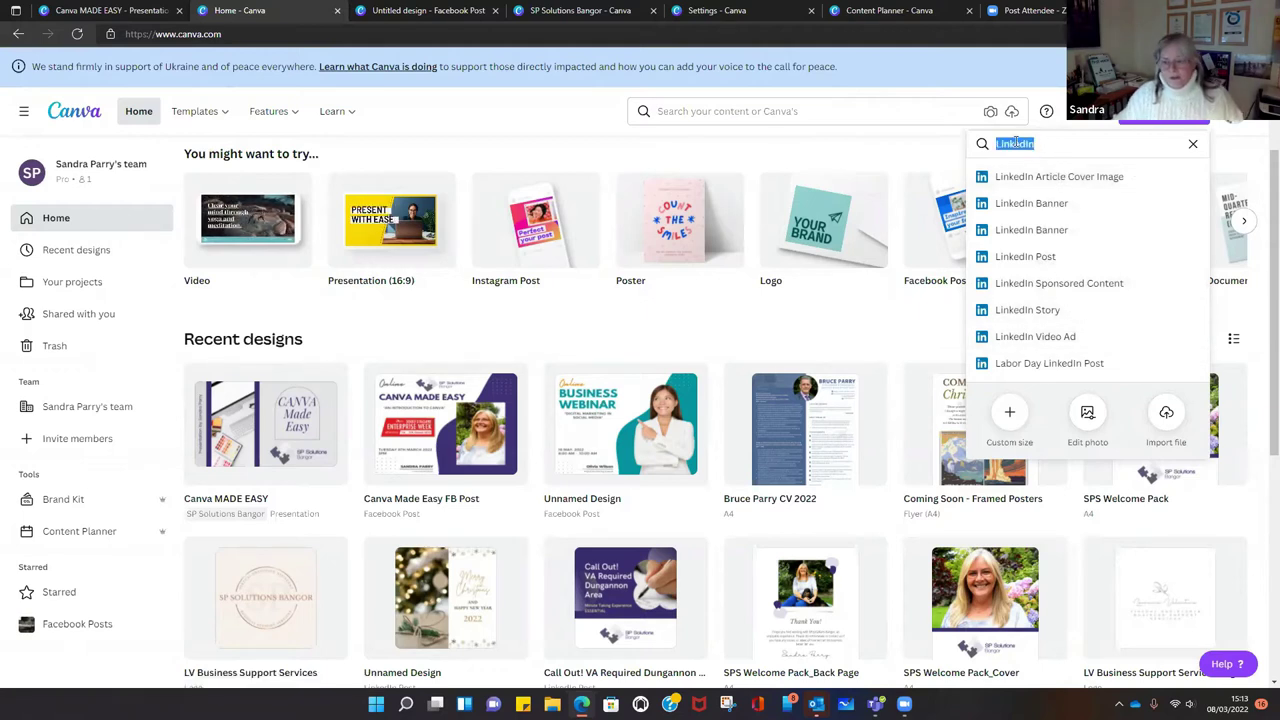
{"action": "type", "text": "Facebook"}
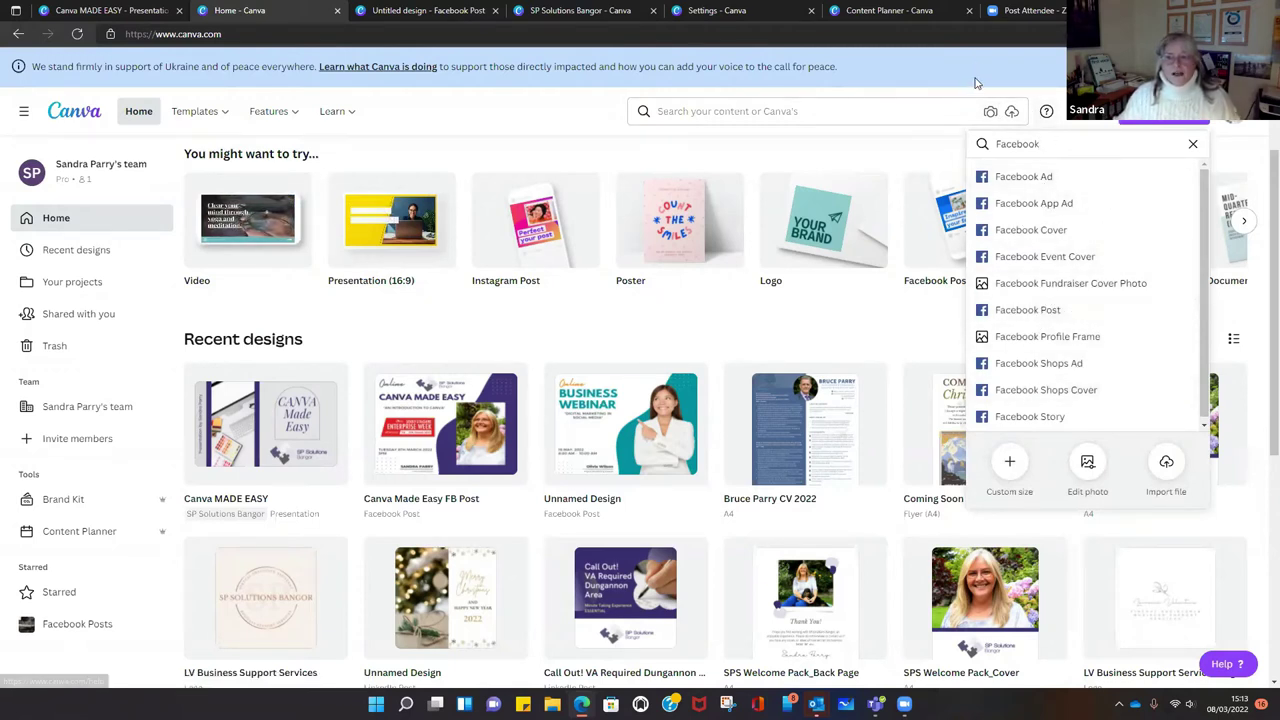
{"action": "left_click", "coordinate": [563, 115]}
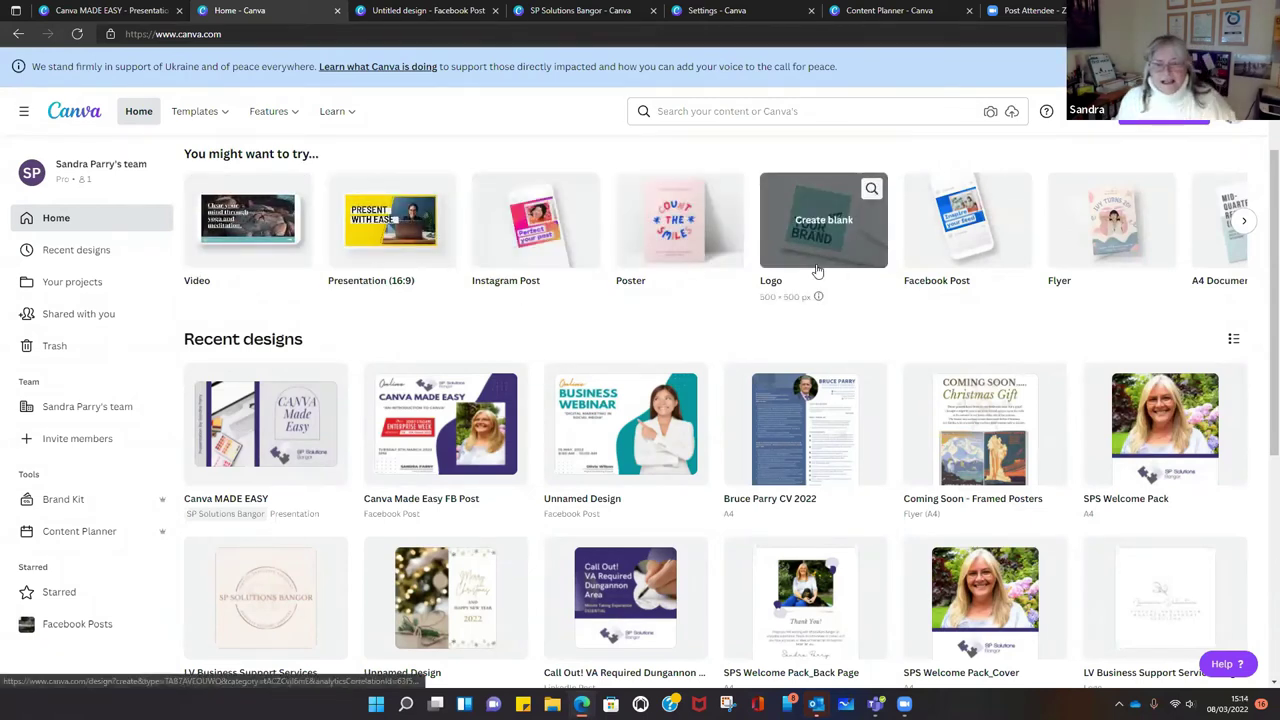
- Browse the further suggested design types on the home page and return to the first ones
{"action": "left_click", "coordinate": [1243, 221]}
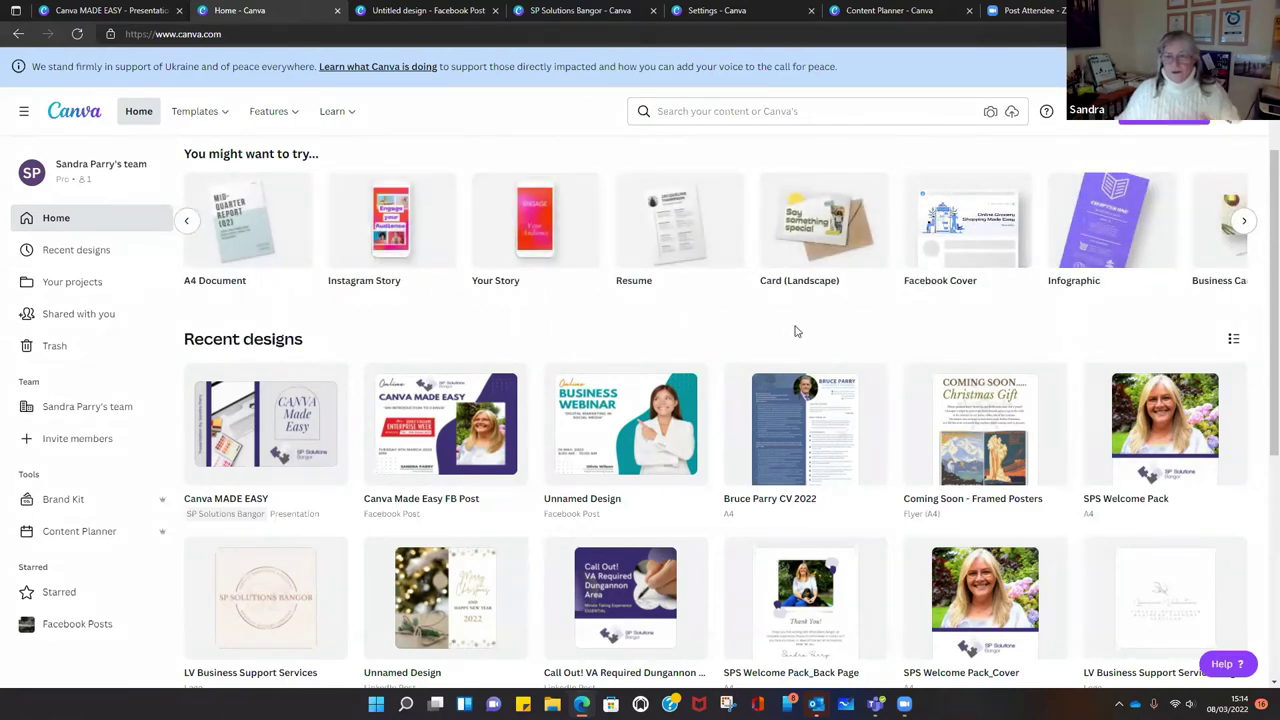
{"action": "left_click", "coordinate": [189, 222]}
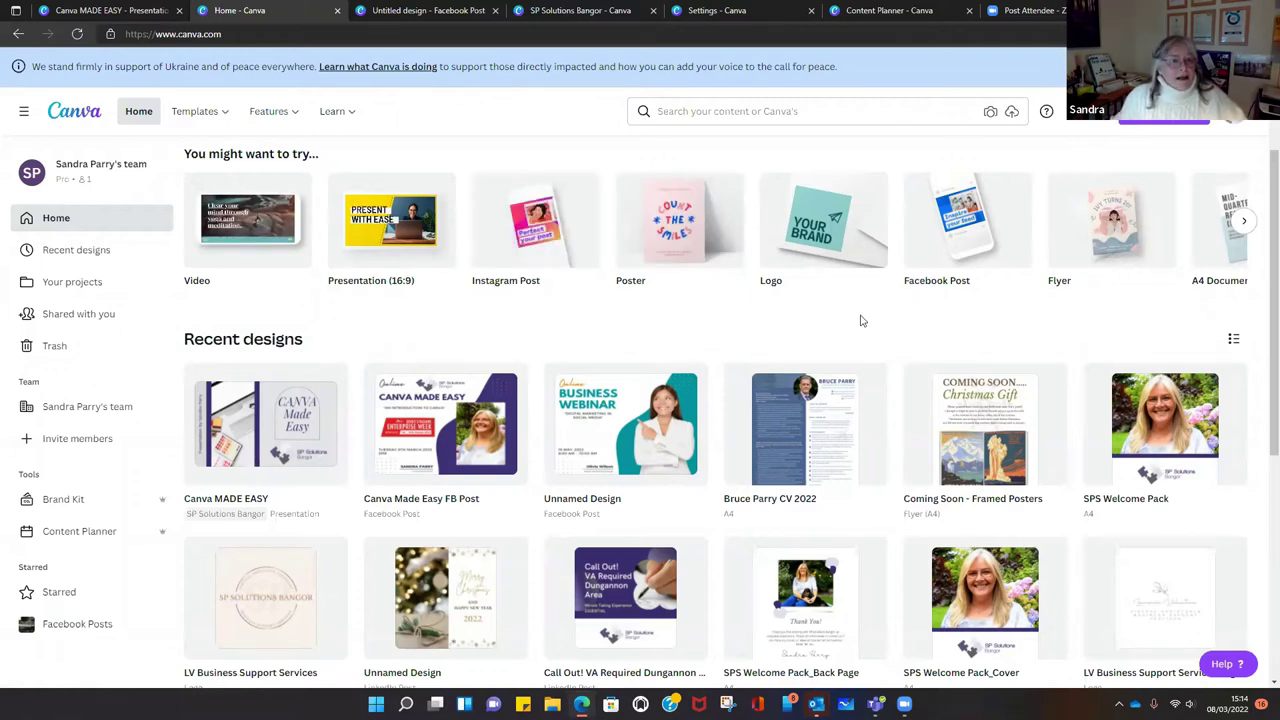
{"action": "mouse_move", "coordinate": [336, 113]}
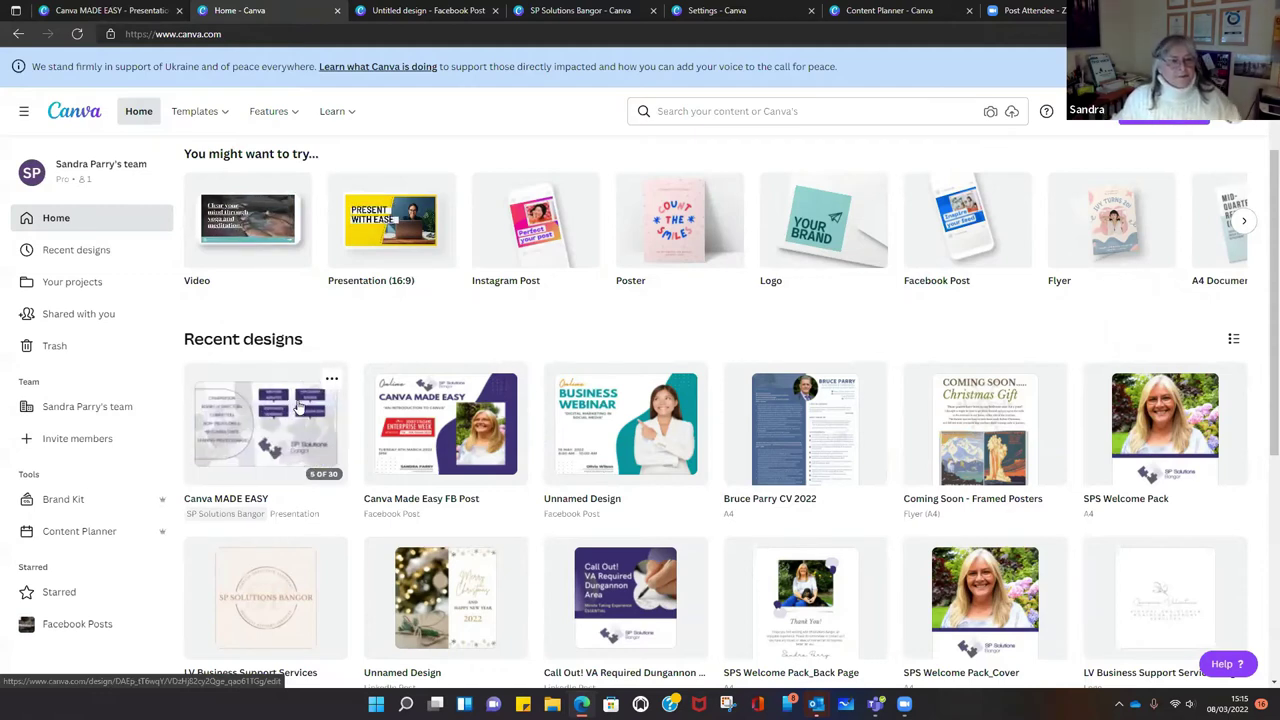
- Go back to the Canva MADE EASY presentation and show slide 11 on using templates and images
{"action": "left_click", "coordinate": [101, 11]}
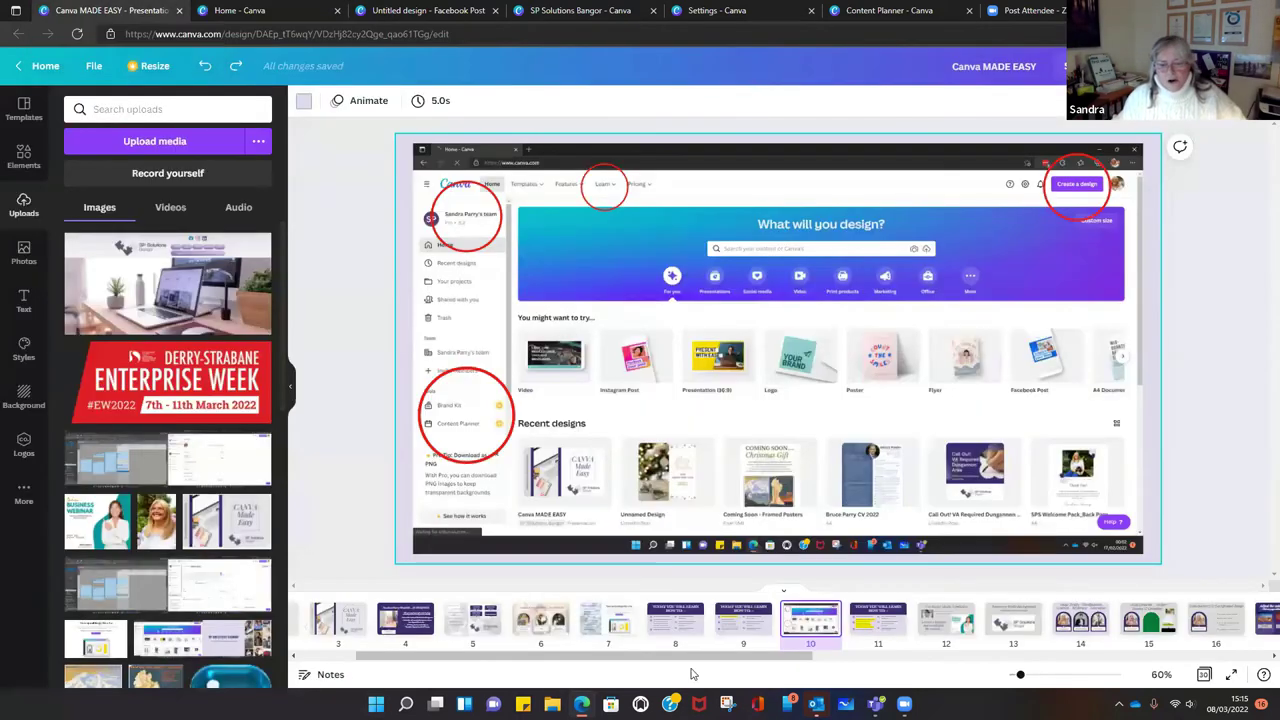
{"action": "left_click", "coordinate": [868, 622]}
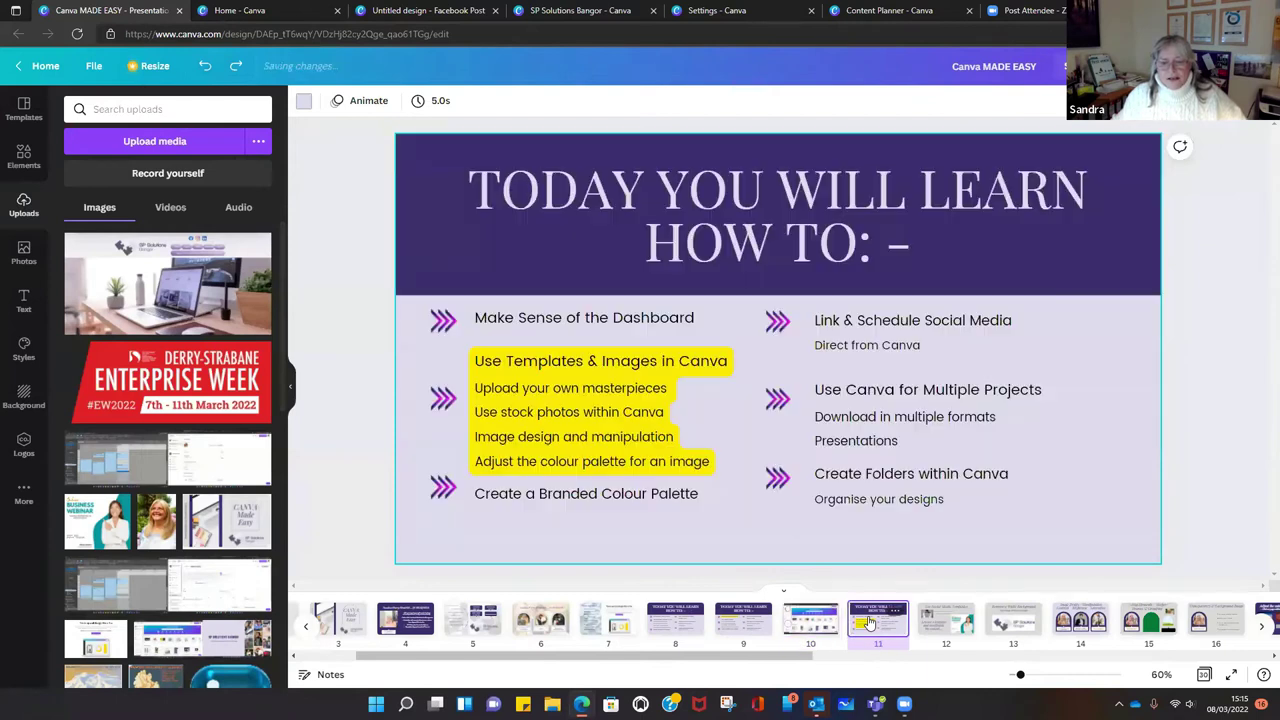
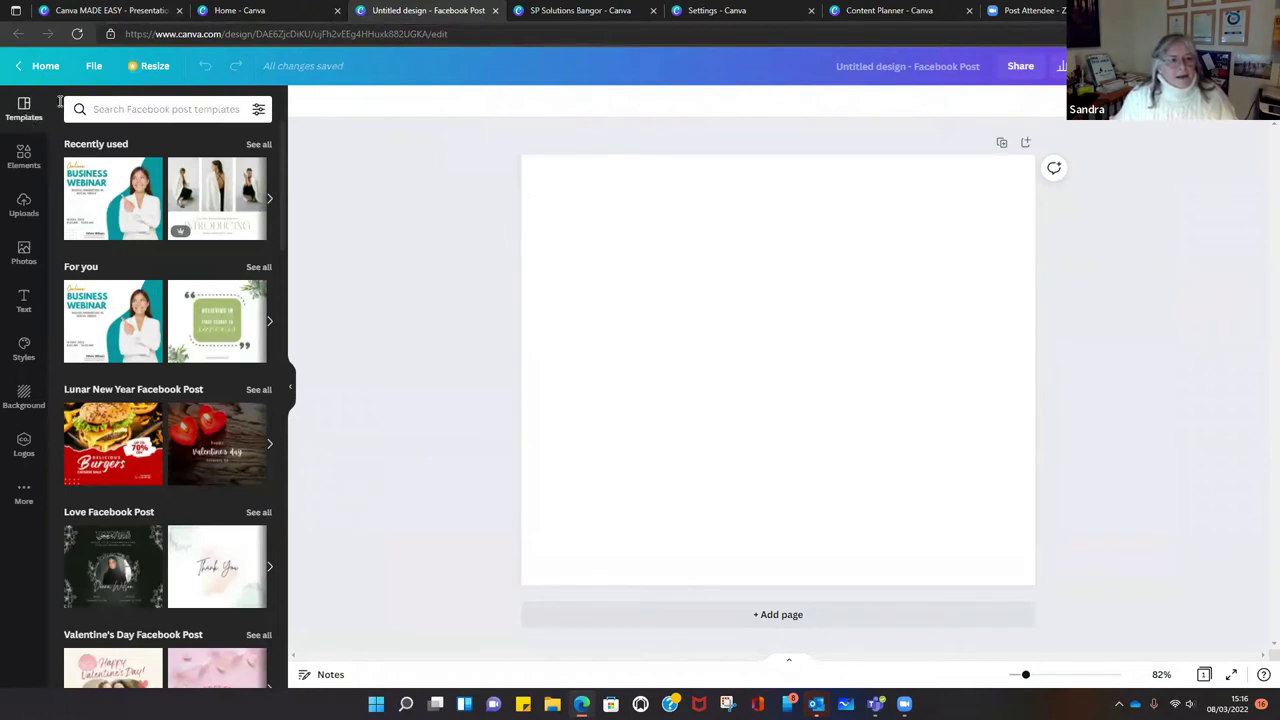
- Look through the Facebook post template categories and apply the recently used Business Webinar template to the blank page
{"action": "scroll", "coordinate": [145, 490], "scroll_direction": "down", "scroll_amount": 6}
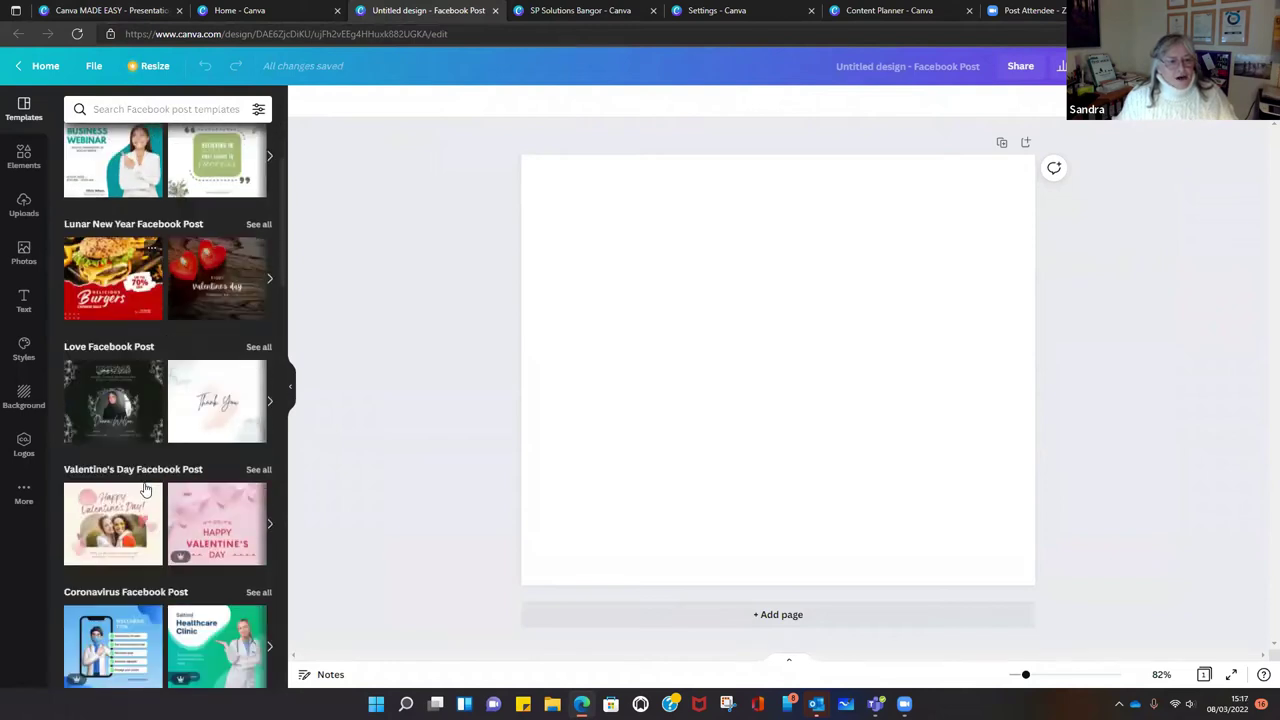
{"action": "scroll", "coordinate": [145, 490], "scroll_direction": "down", "scroll_amount": 4}
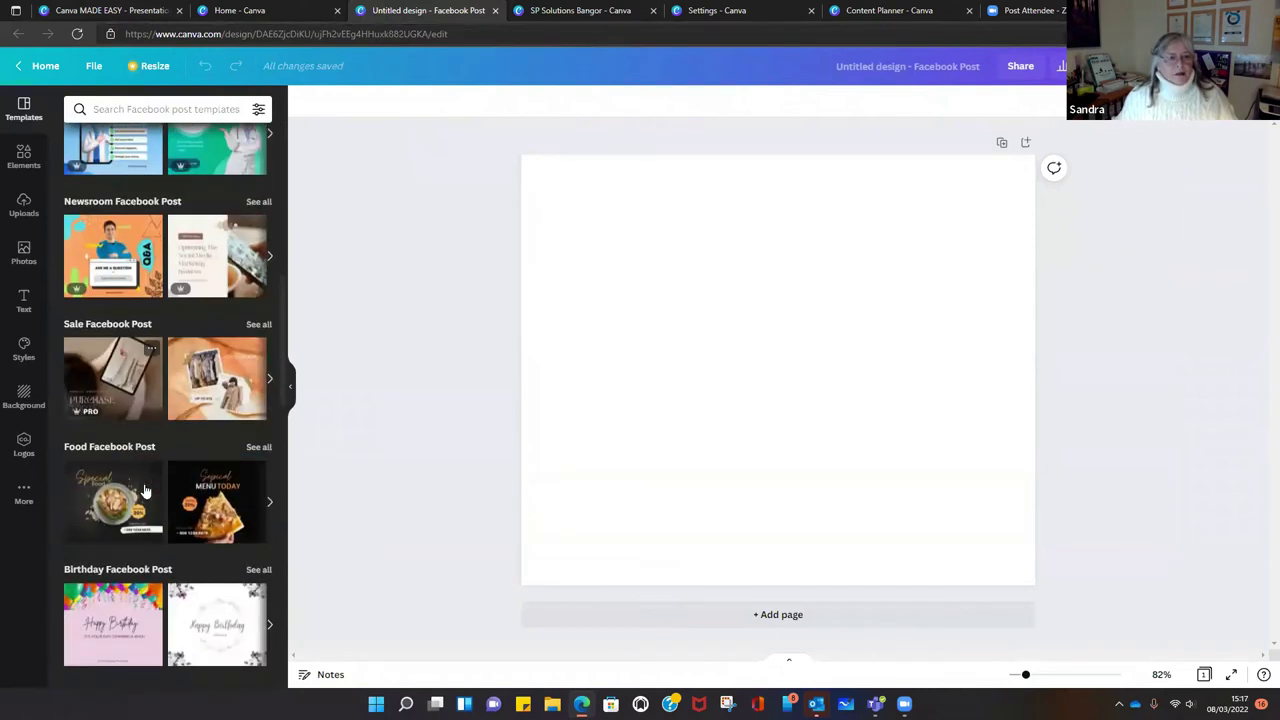
{"action": "scroll", "coordinate": [145, 490], "scroll_direction": "down", "scroll_amount": 3}
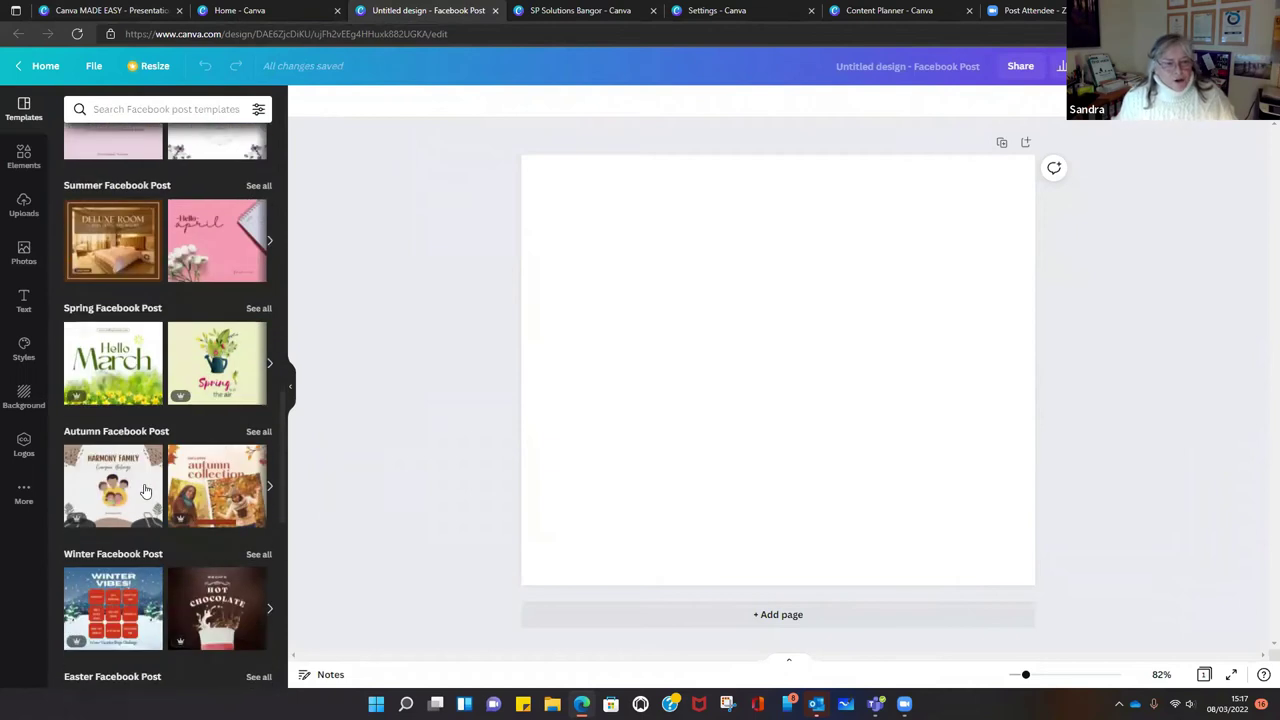
{"action": "scroll", "coordinate": [145, 490], "scroll_direction": "up", "scroll_amount": 15}
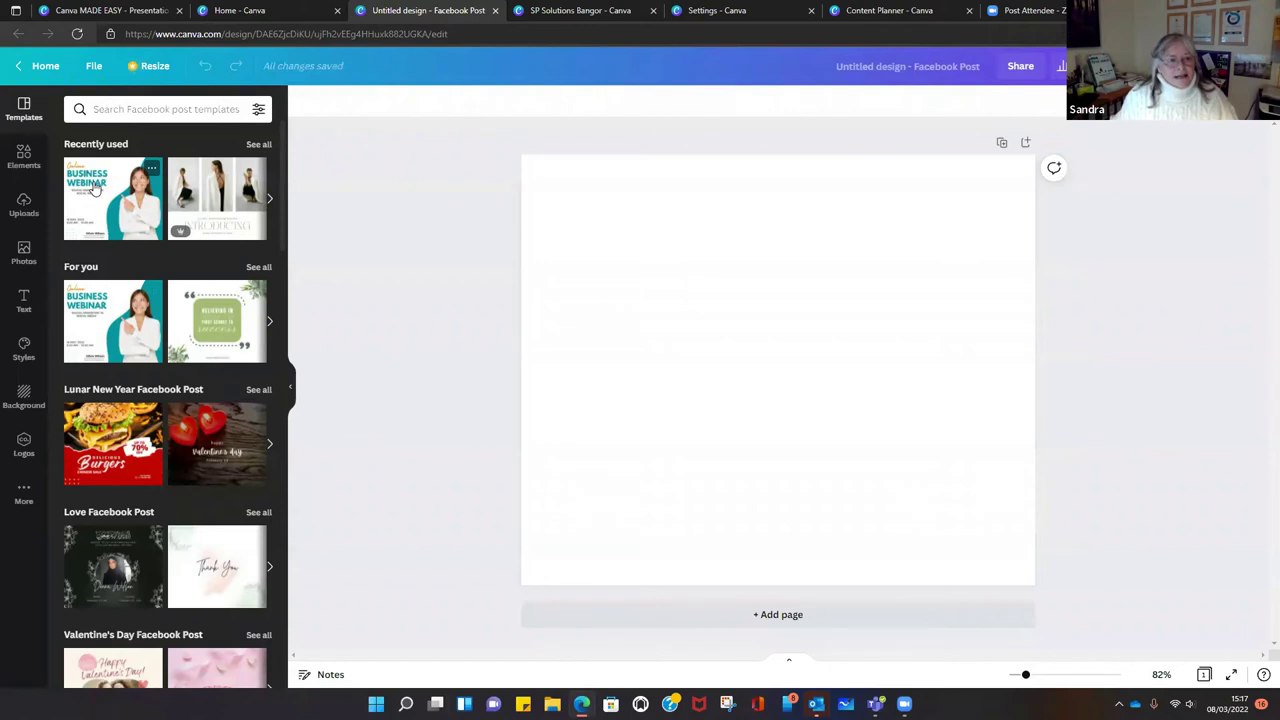
{"action": "left_click_drag", "start_coordinate": [95, 188], "coordinate": [688, 289]}
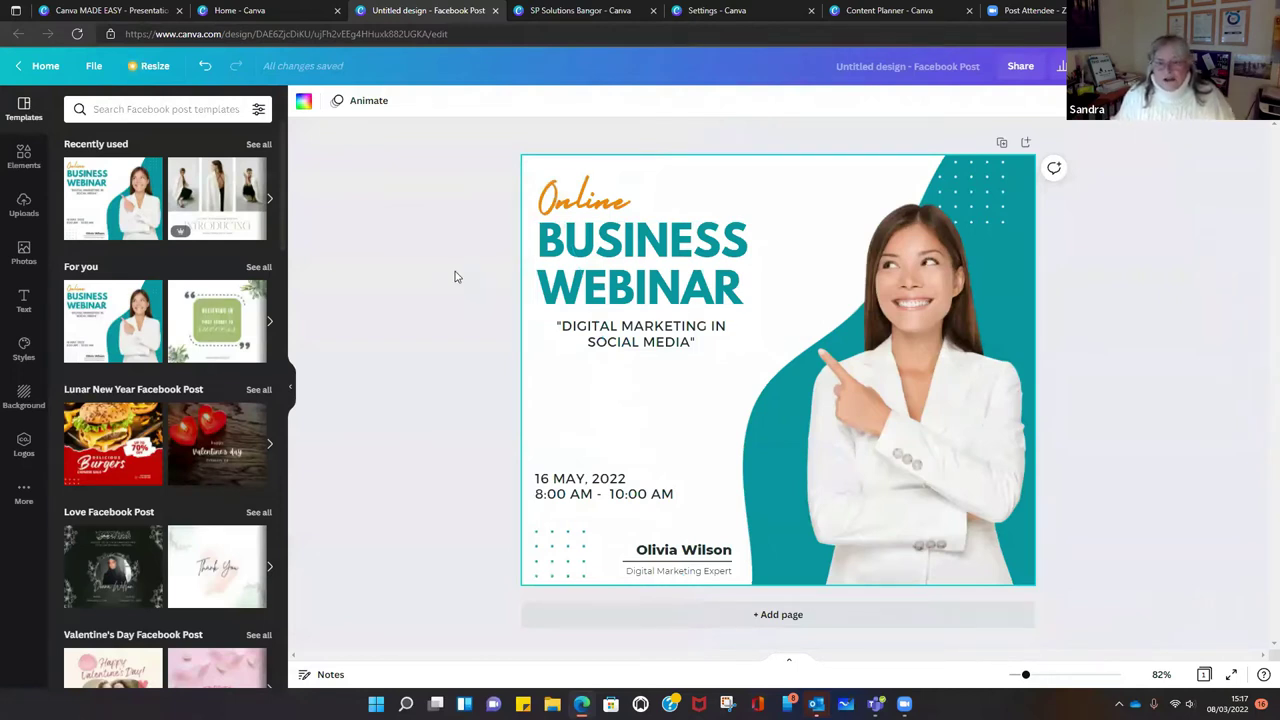
- Recolour the BUSINESS WEBINAR heading with the first dark purple of the SP Solutions Branding palette
{"action": "left_click", "coordinate": [657, 250]}
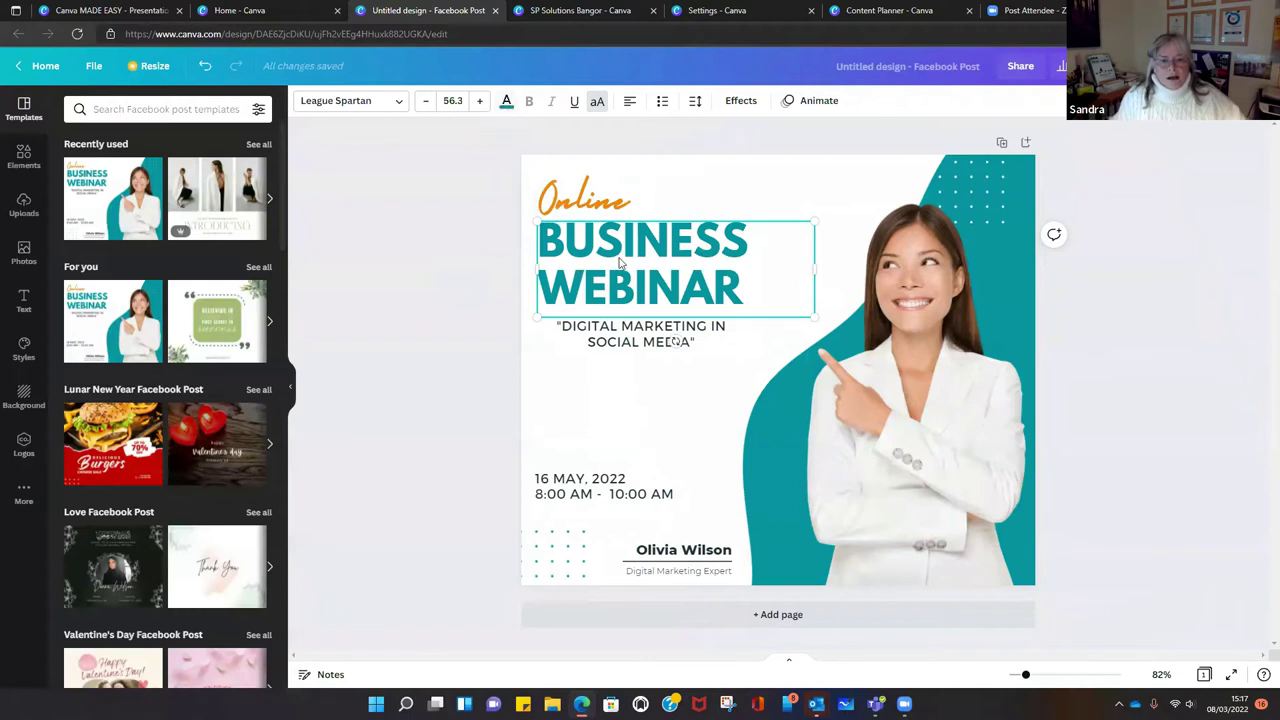
{"action": "left_click", "coordinate": [507, 104]}
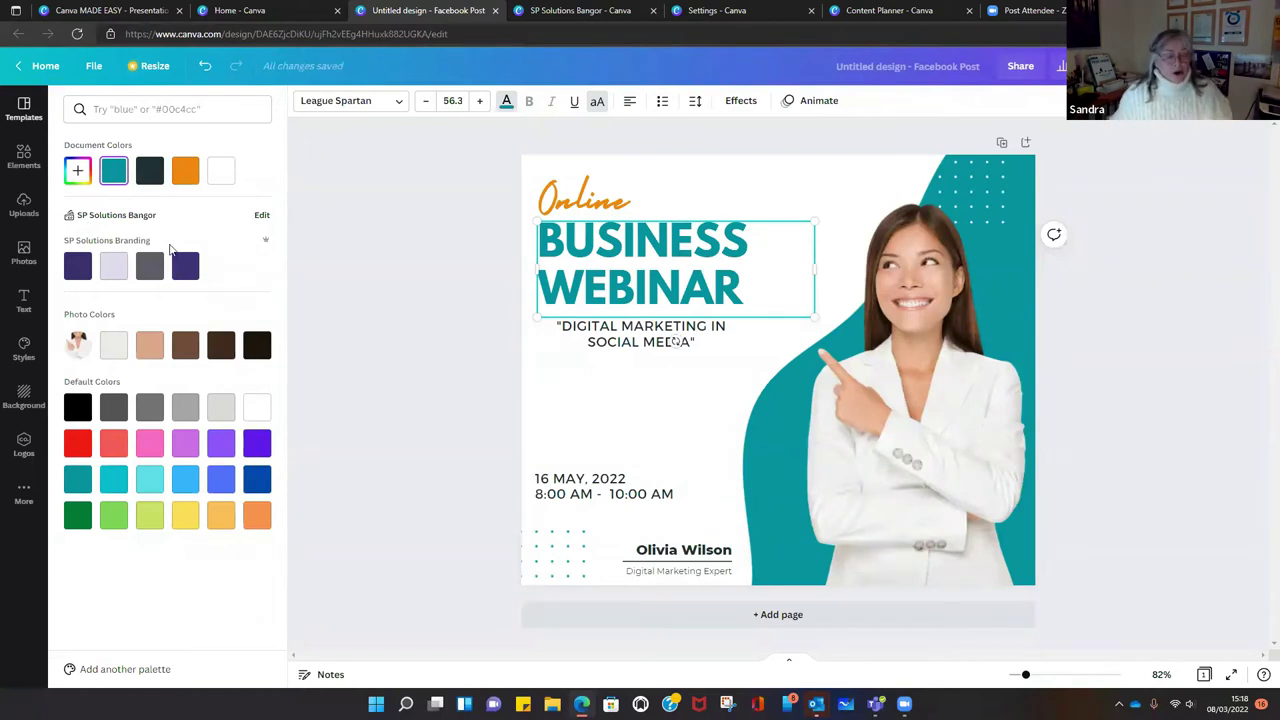
{"action": "left_click", "coordinate": [78, 266]}
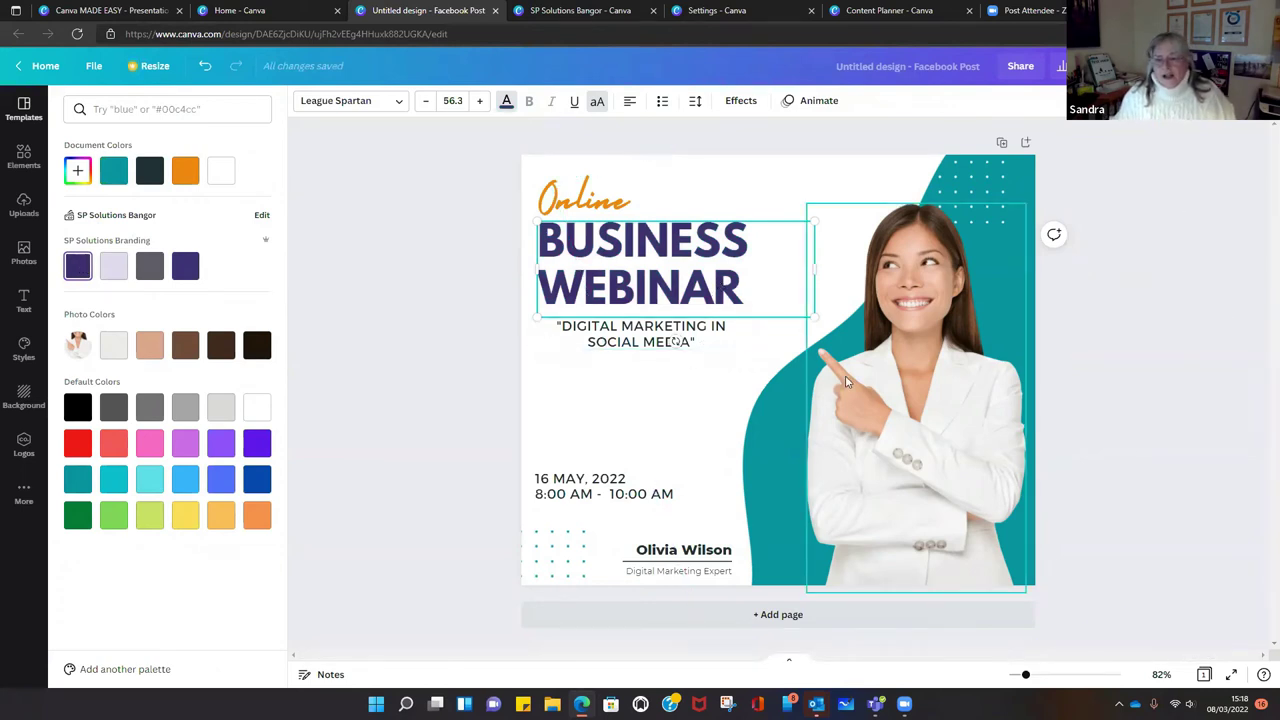
- Recolour the teal curved shape behind the woman with the first dark purple of the SP Solutions Branding palette
{"action": "left_click", "coordinate": [720, 420]}
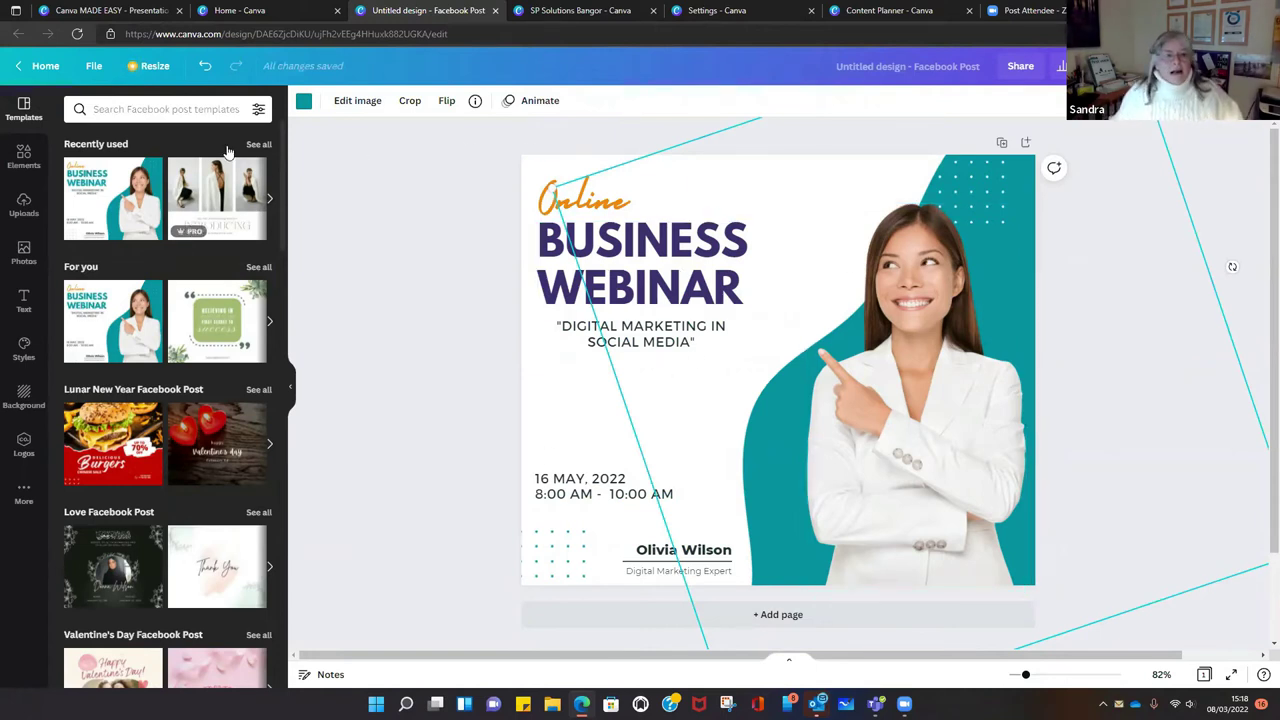
{"action": "left_click", "coordinate": [304, 104]}
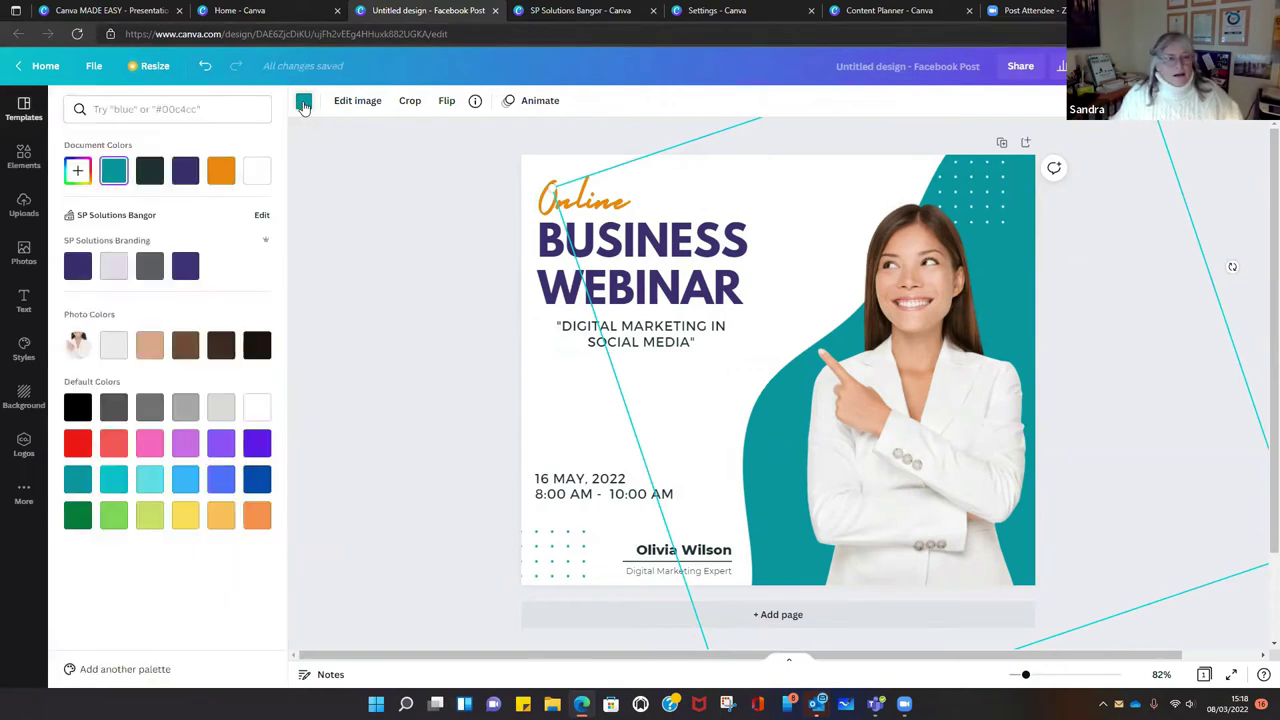
{"action": "left_click", "coordinate": [81, 268]}
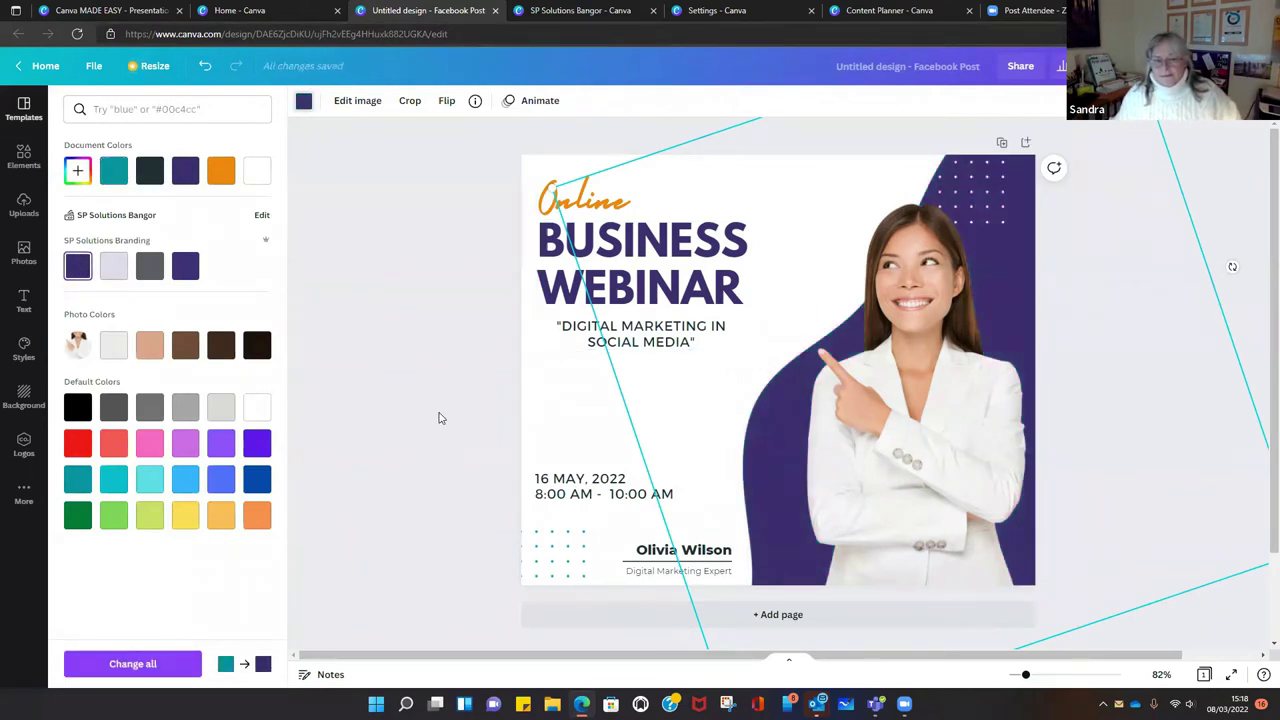
{"action": "left_click", "coordinate": [427, 332]}
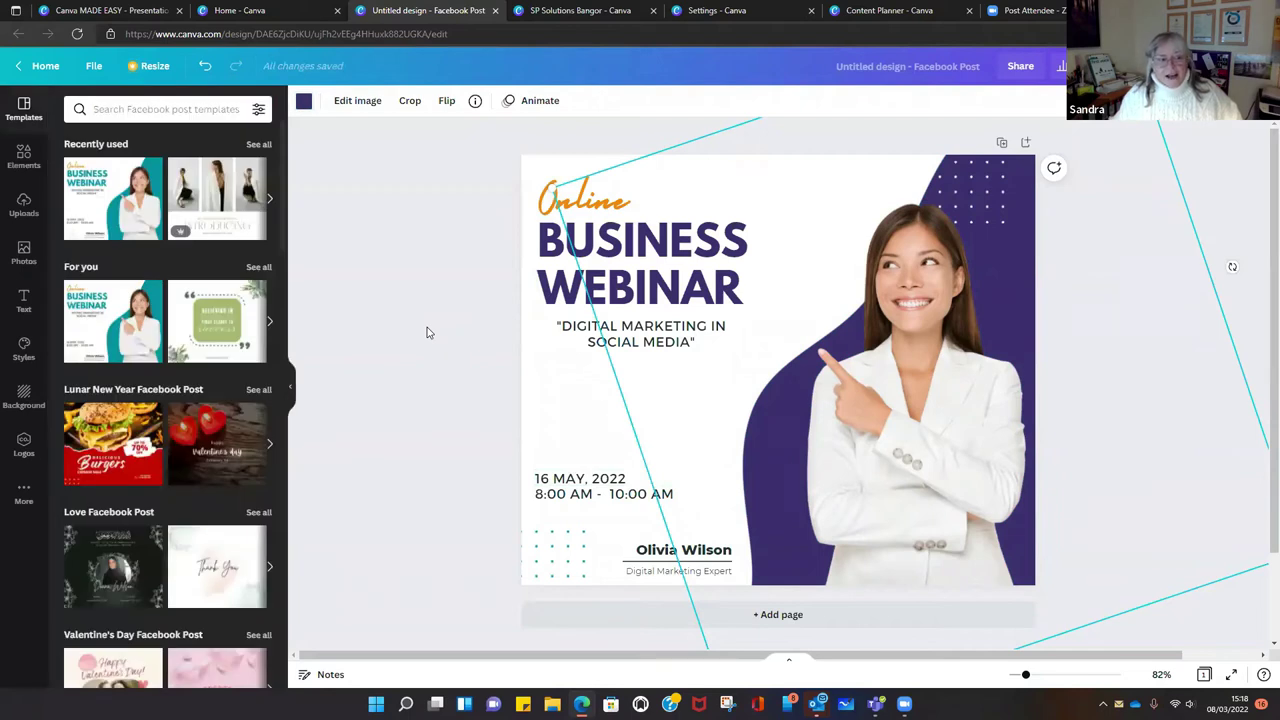
{"action": "left_click", "coordinate": [1210, 190]}
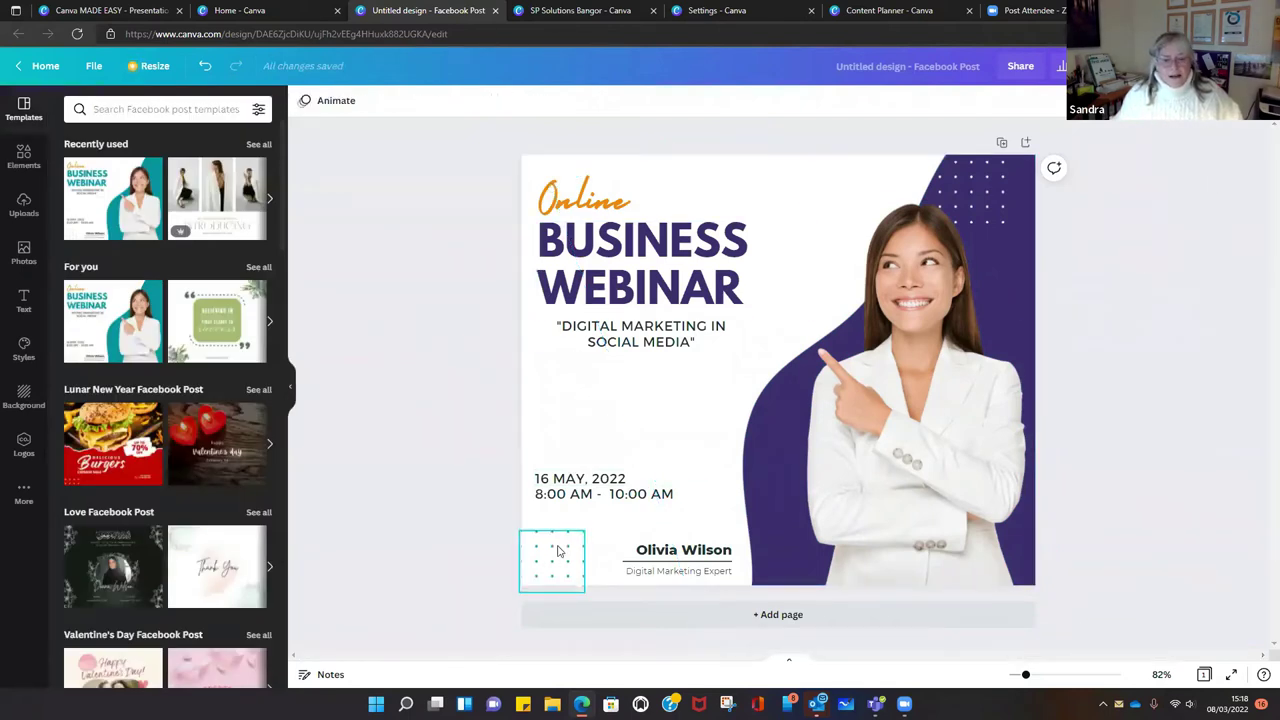
- Recolour the dot pattern in the design's lower-left corner with the brand dark purple and move it slightly inward
{"action": "left_click", "coordinate": [557, 546]}
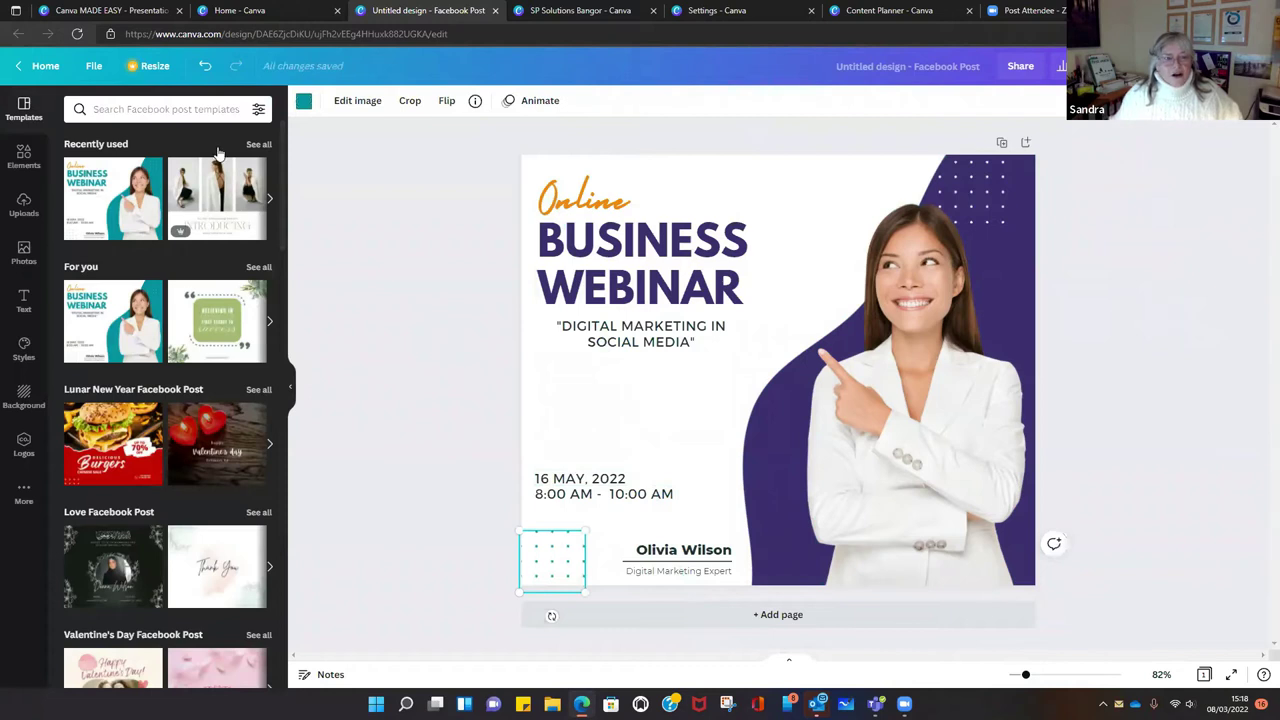
{"action": "left_click", "coordinate": [304, 101]}
{"action": "left_click", "coordinate": [78, 265]}
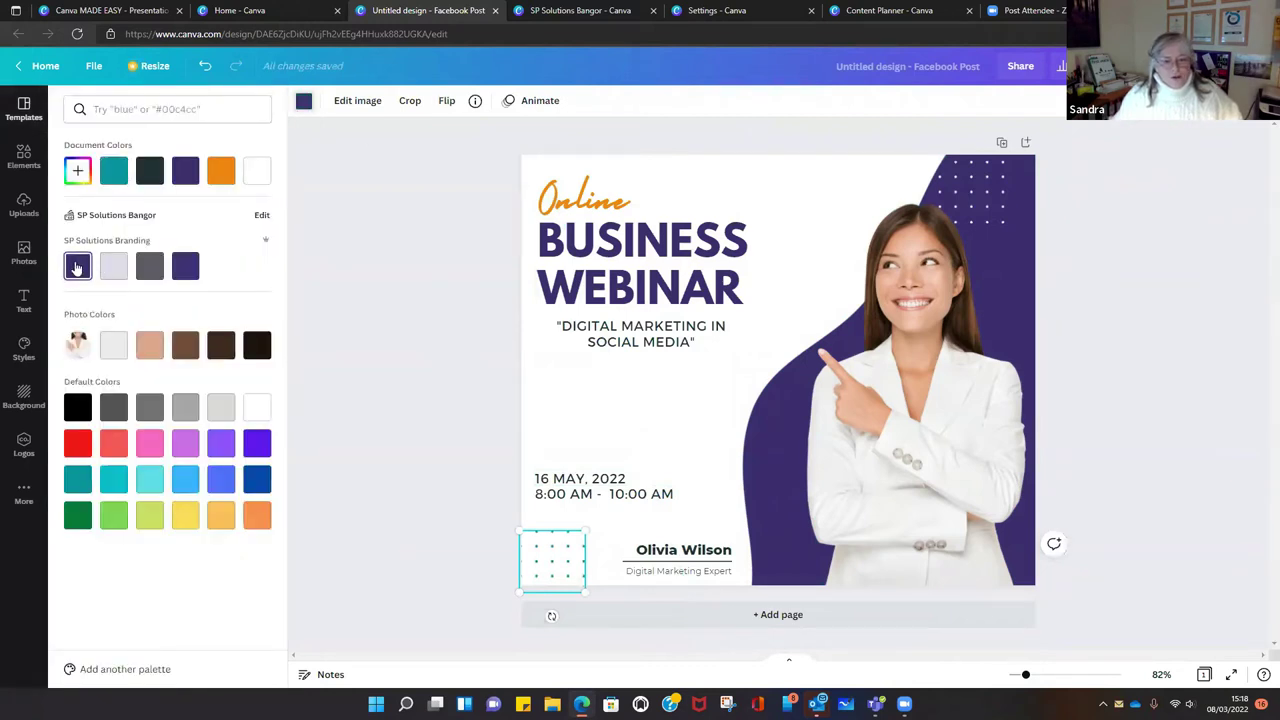
{"action": "left_click_drag", "start_coordinate": [551, 553], "coordinate": [564, 542]}
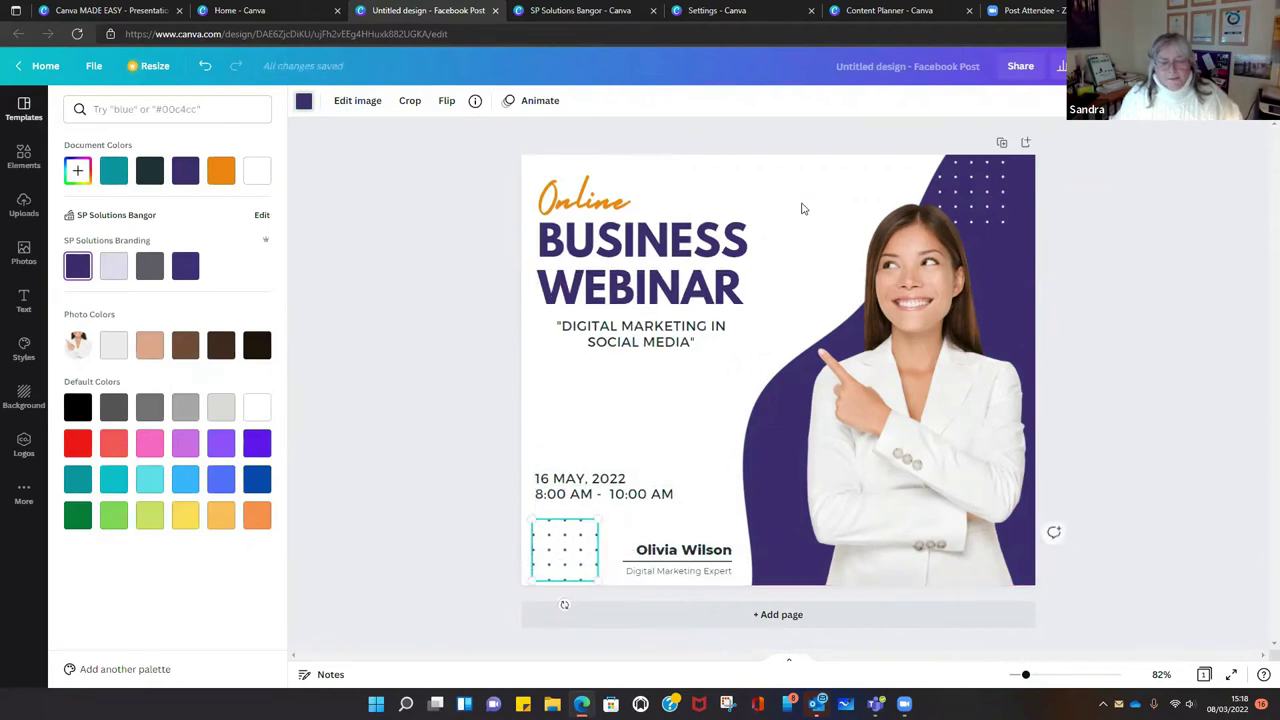
- Recolour the upper-right dot pattern with the brand's pale lilac and move it slightly right within the purple shape
{"action": "left_click", "coordinate": [989, 188]}
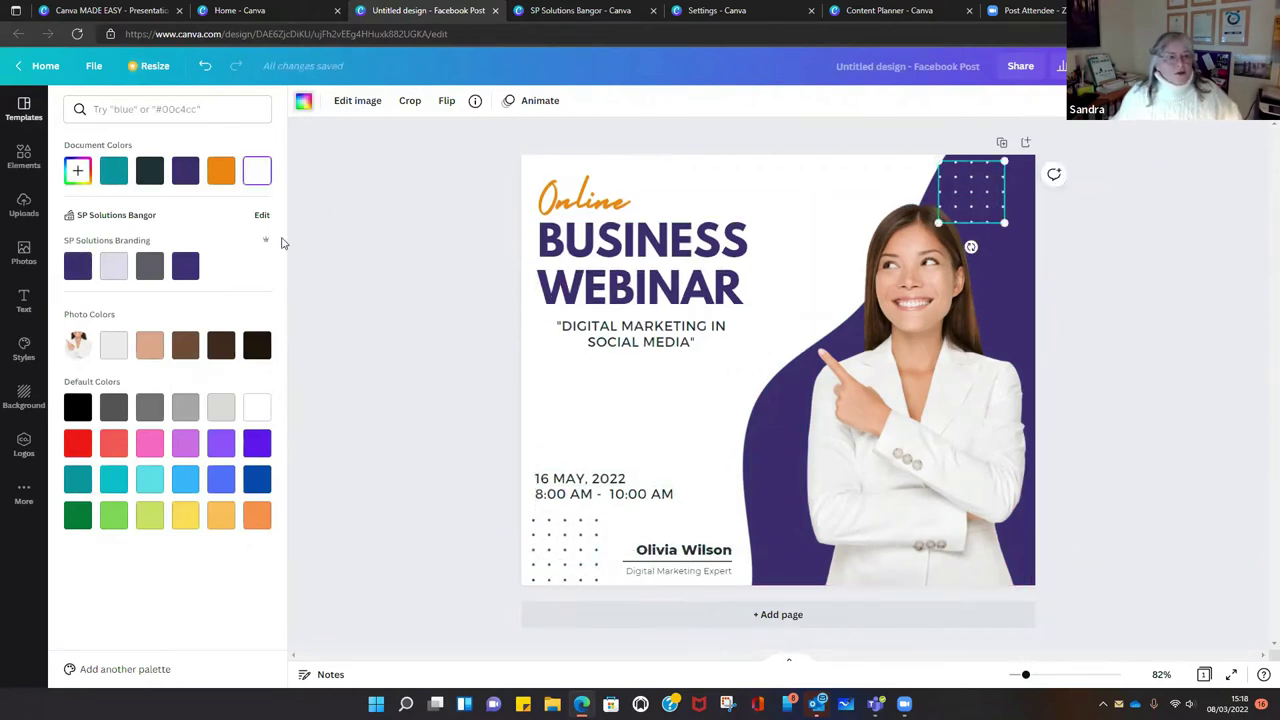
{"action": "left_click", "coordinate": [113, 265]}
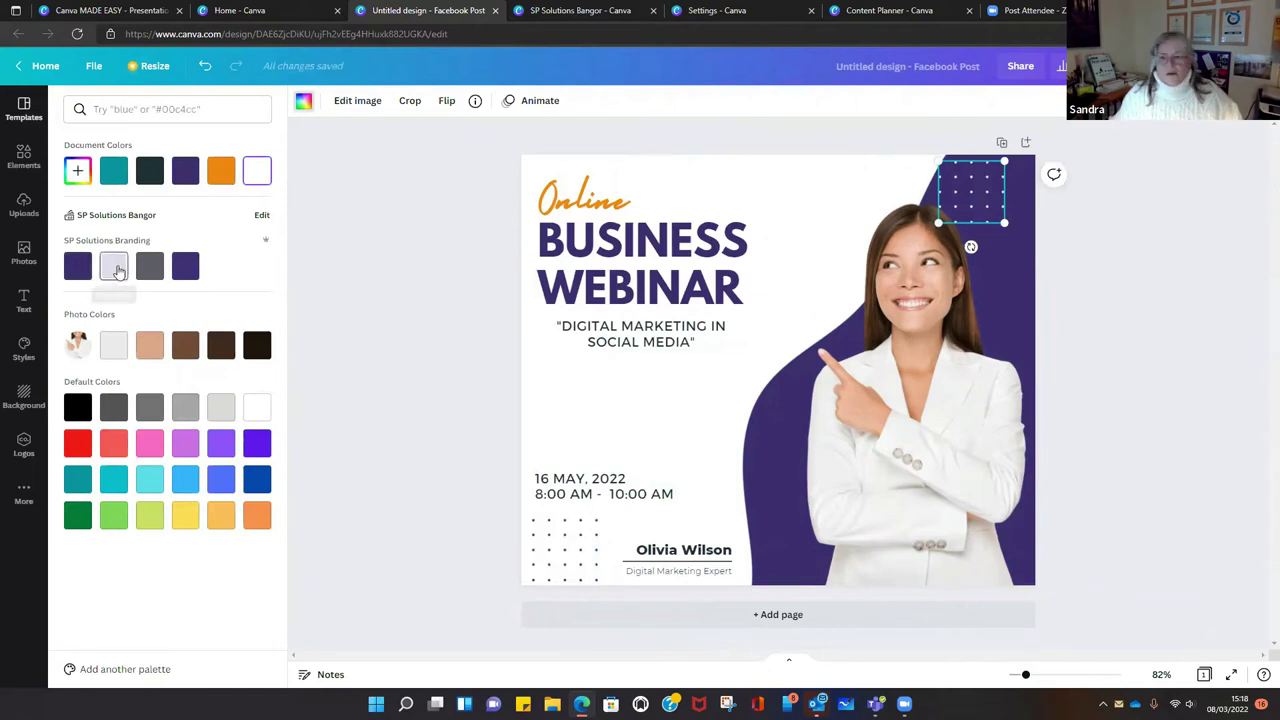
{"action": "left_click_drag", "start_coordinate": [977, 184], "coordinate": [998, 188]}
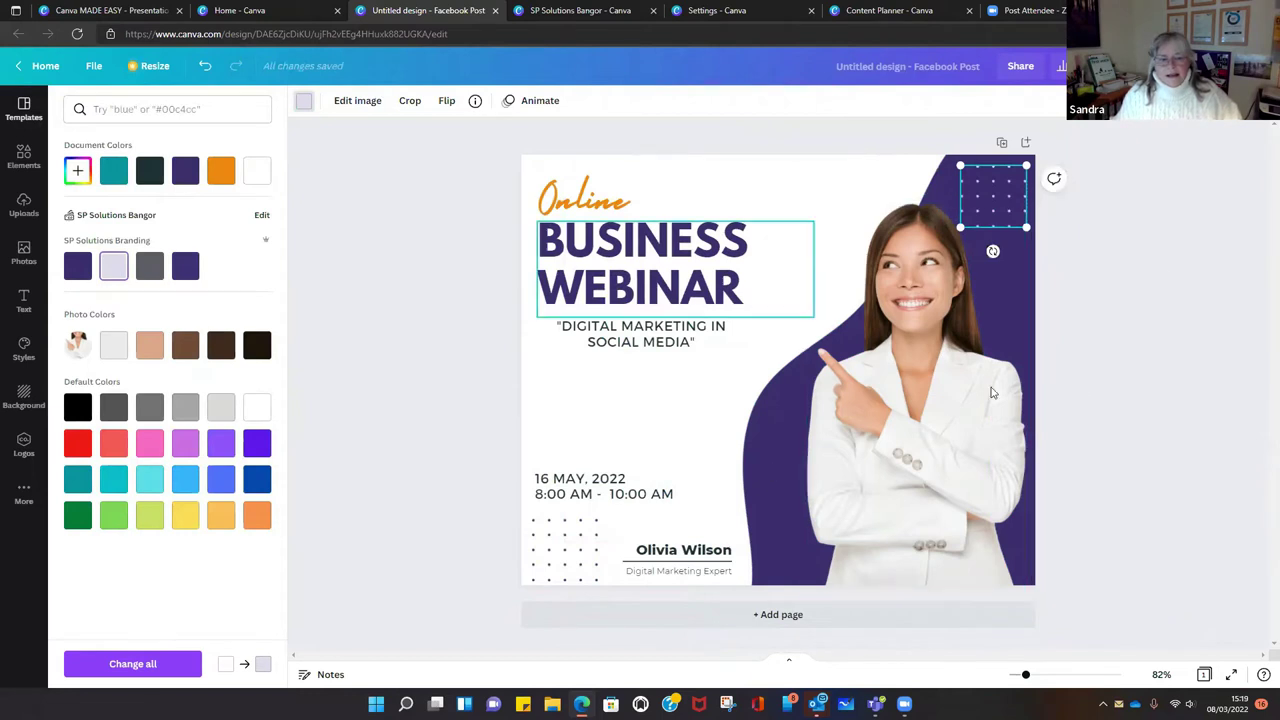
- Replace the placeholder speaker name above the line in the design with the presenter's full name
{"action": "left_click", "coordinate": [640, 552]}
{"action": "left_click", "coordinate": [641, 553]}
{"action": "left_click", "coordinate": [641, 553]}
{"action": "left_click", "coordinate": [641, 553]}
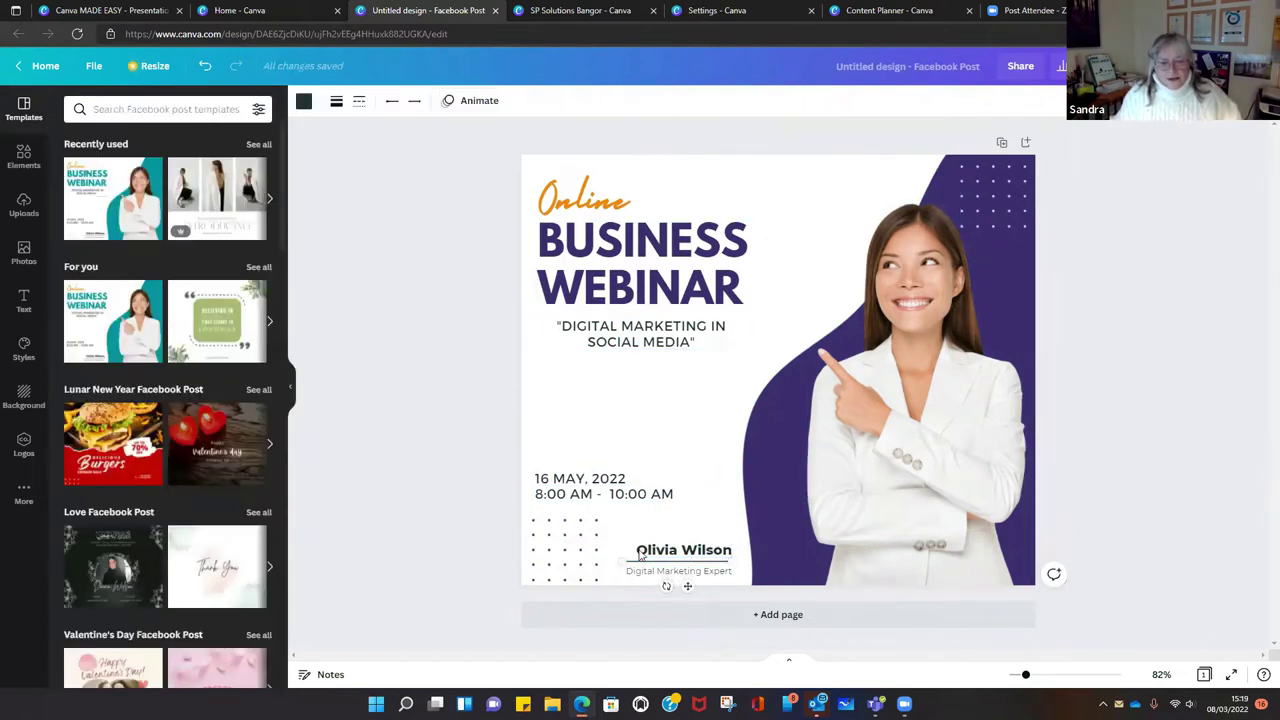
{"action": "left_click", "coordinate": [641, 553]}
{"action": "left_click", "coordinate": [641, 552]}
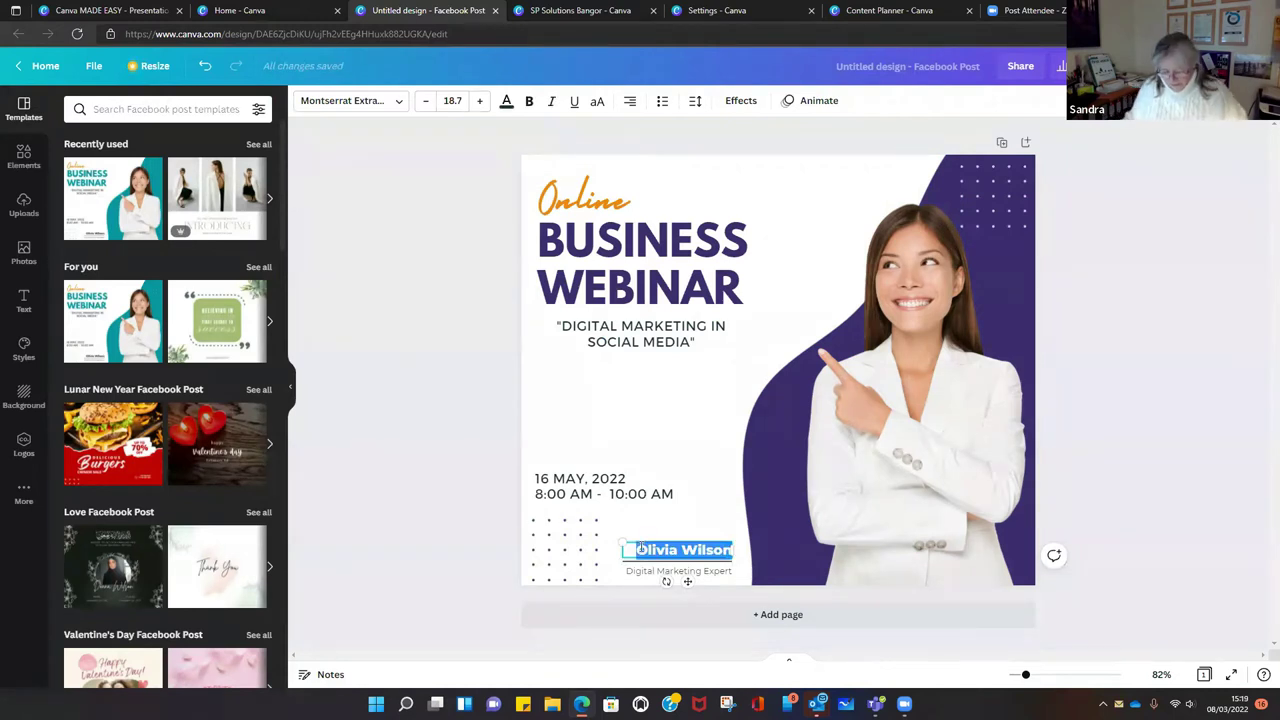
{"action": "type", "text": "Sandra"}
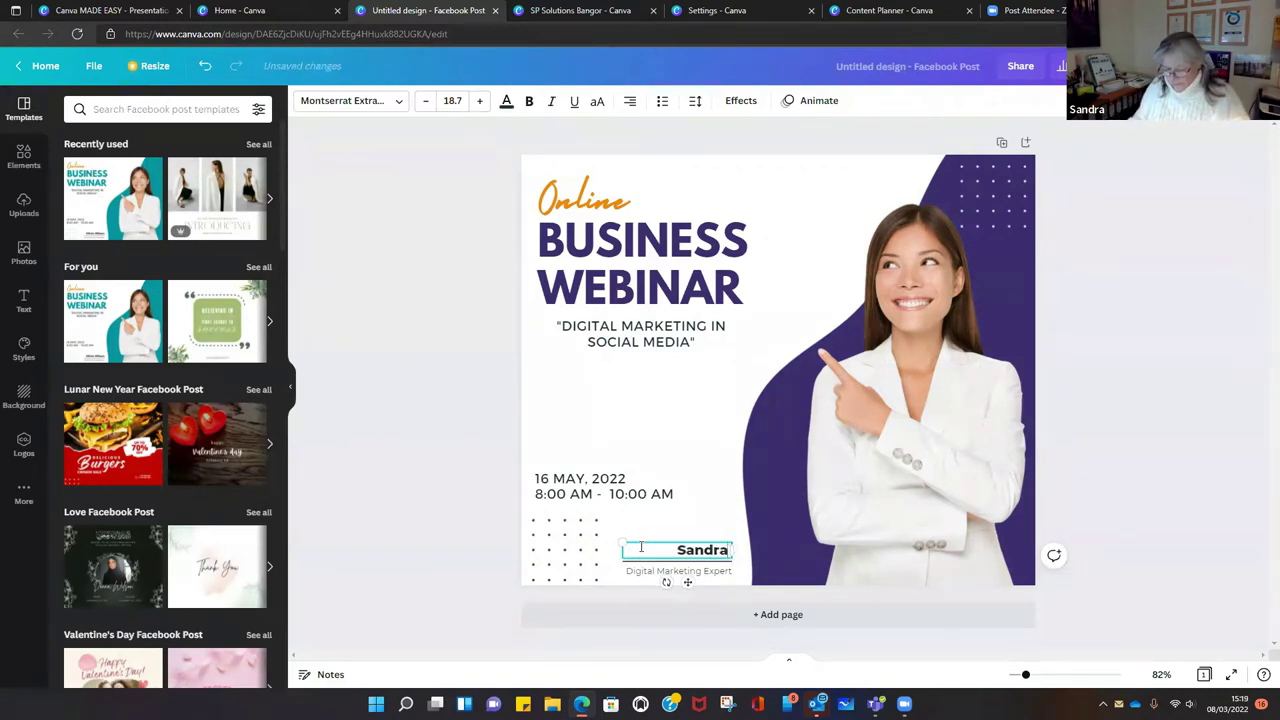
{"action": "type", "text": " Parrry"}
- Replace the job title "Digital Marketing Expert" beneath the speaker's name with "Canva Guru"
{"action": "left_click", "coordinate": [641, 571]}
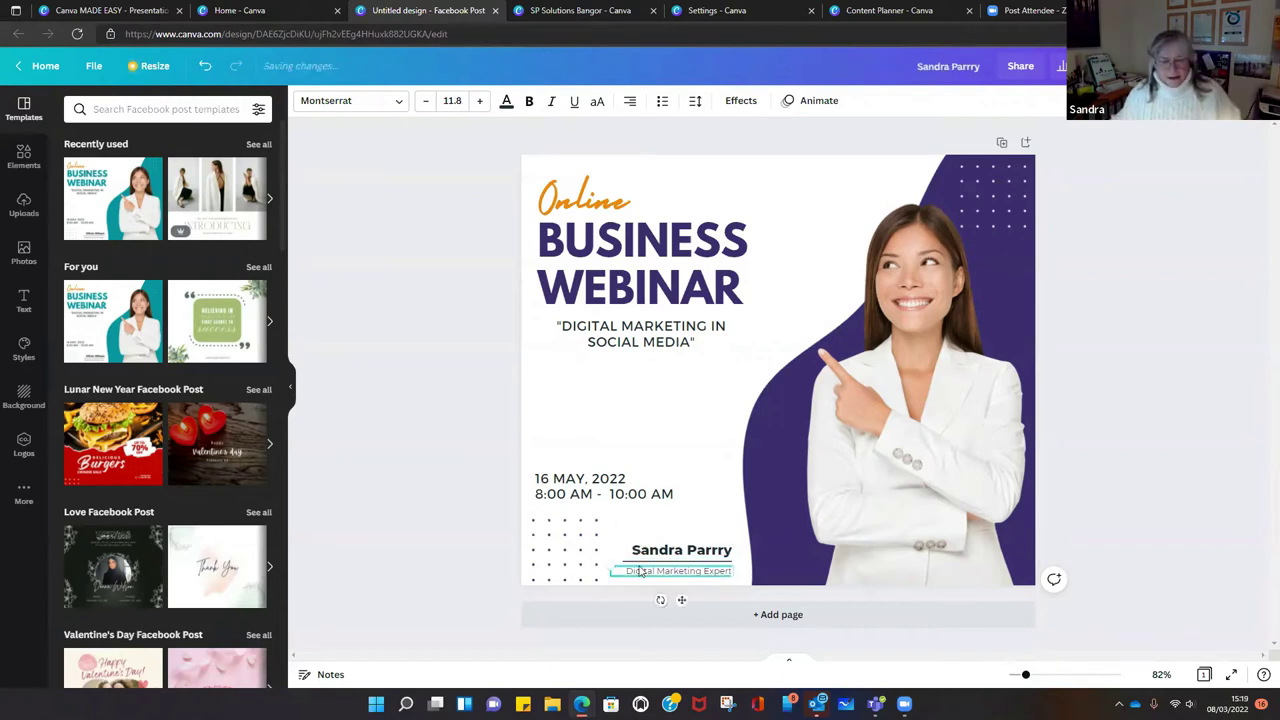
{"action": "double_click", "coordinate": [623, 572]}
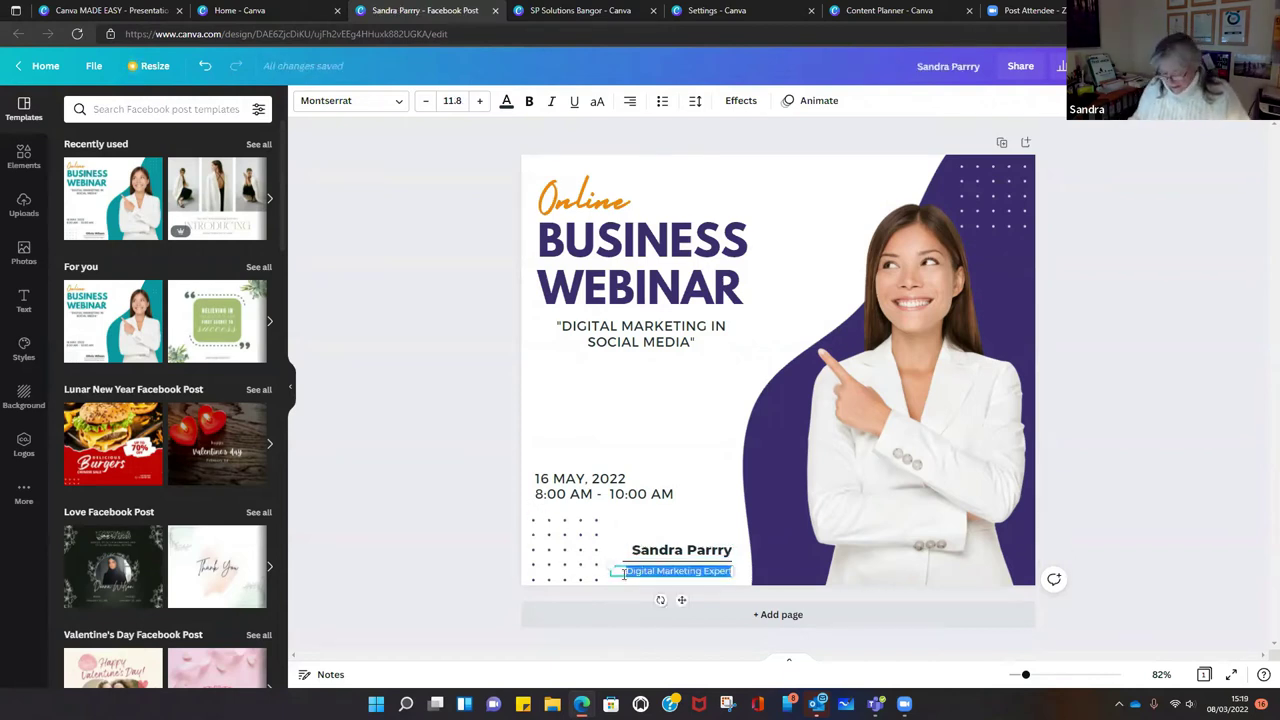
{"action": "type", "text": "Carl"}
{"action": "type", "text": "a"}
{"action": "type", "text": " Guru"}
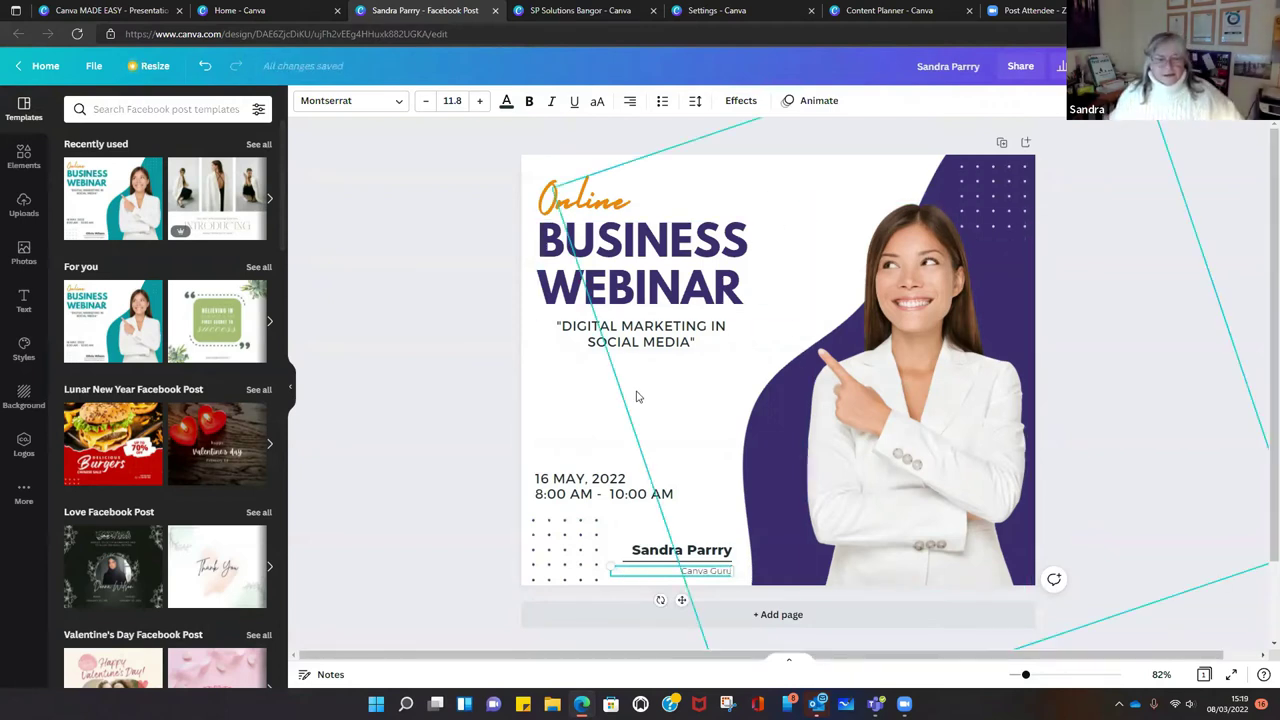
{"action": "left_click", "coordinate": [758, 497]}
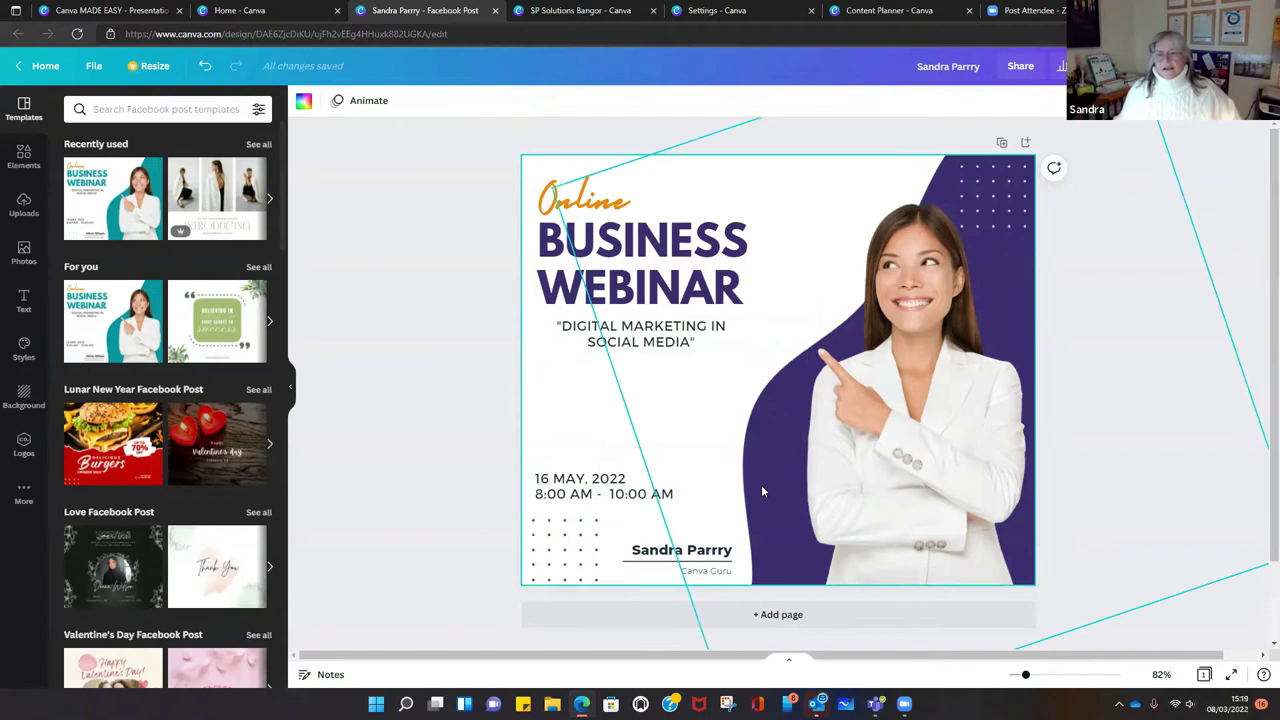
- Delete the template's stock photo of the woman in the white suit
{"action": "left_click", "coordinate": [1189, 420]}
{"action": "left_click", "coordinate": [925, 351]}
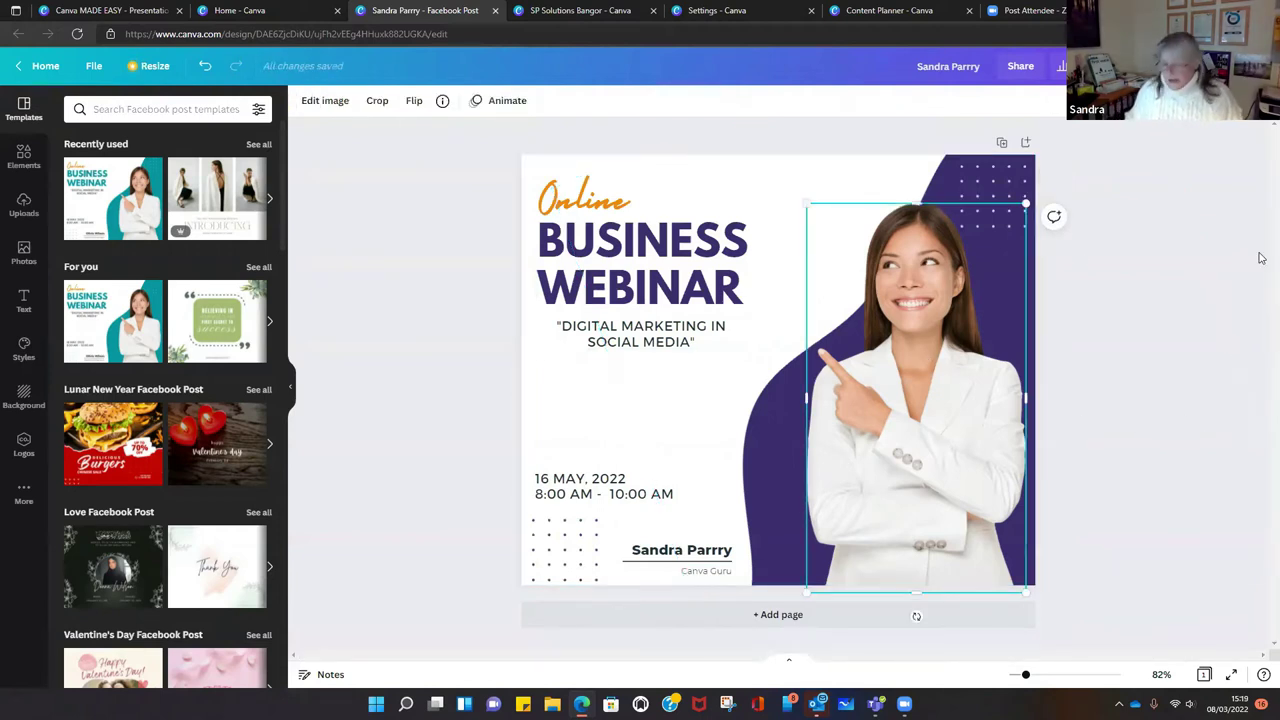
{"action": "key", "text": "Delete"}
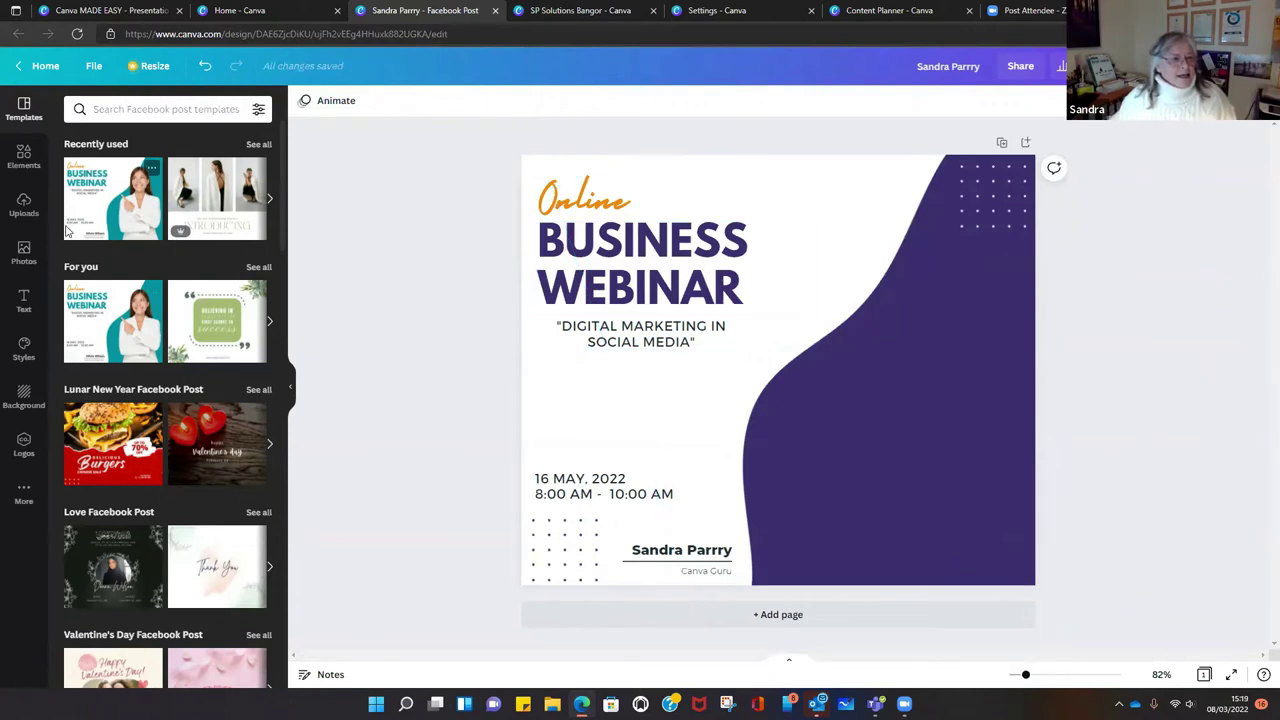
- Place the uploaded portrait of the blonde woman with glasses over the purple curved shape and nudge it slightly right
{"action": "left_click", "coordinate": [24, 212]}
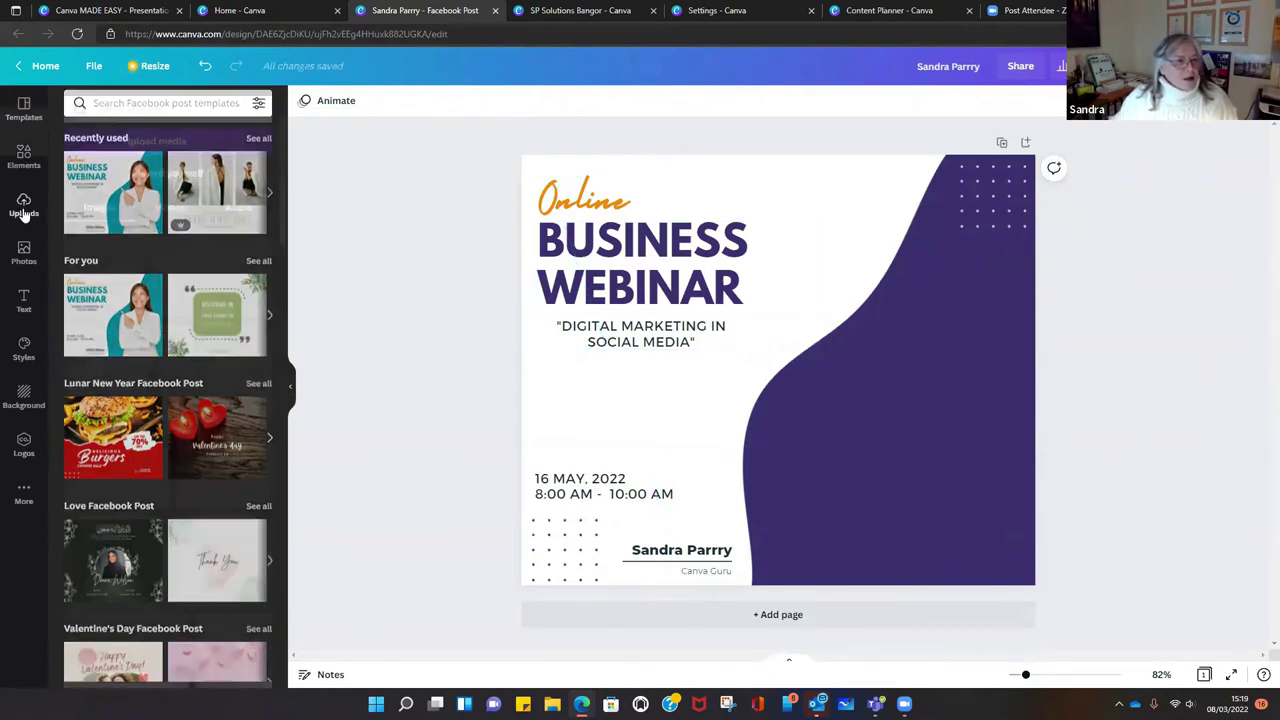
{"action": "left_click_drag", "start_coordinate": [165, 521], "coordinate": [782, 266]}
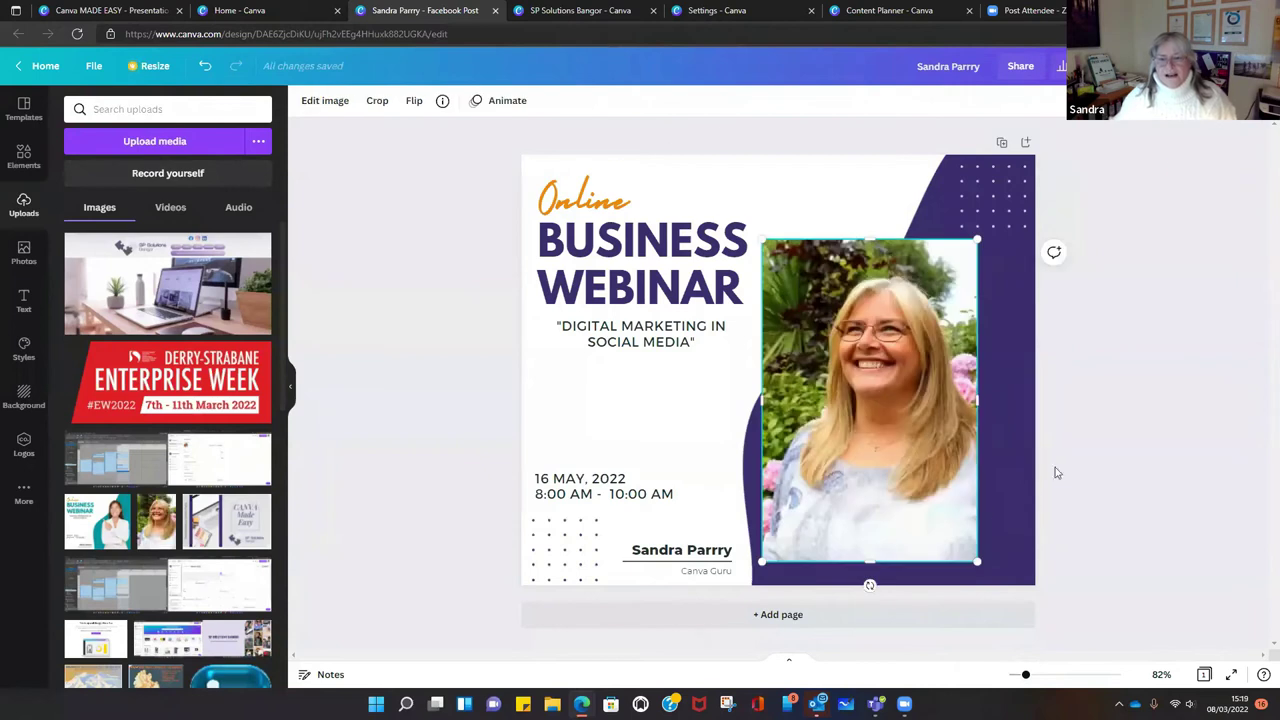
{"action": "mouse_move", "coordinate": [863, 364]}
{"action": "left_mouse_down"}
{"action": "mouse_move", "coordinate": [869, 350]}
{"action": "mouse_move", "coordinate": [872, 362]}
{"action": "left_mouse_up"}
{"action": "left_click", "coordinate": [1109, 380]}
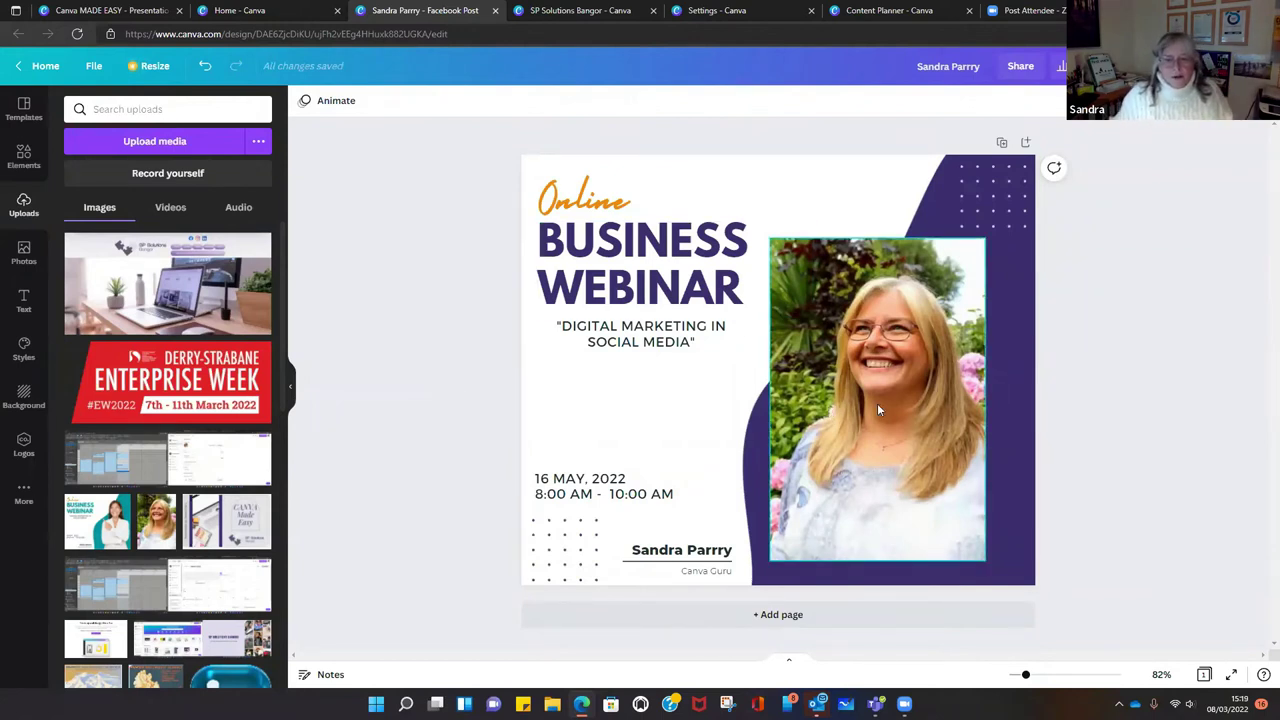
- Replace the quoted subtitle under the BUSINESS WEBINAR heading with "INTRODUCTION TO CANVA", keeping the quotation marks
{"action": "left_click", "coordinate": [575, 329]}
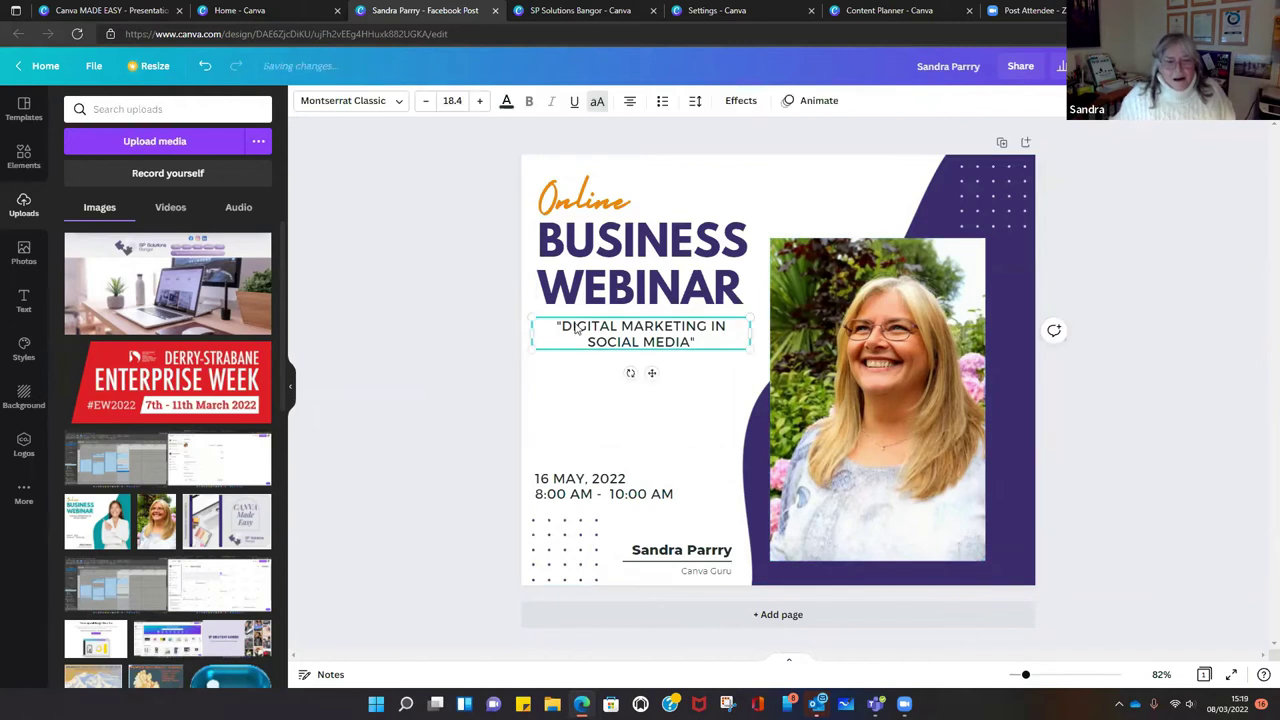
{"action": "left_click", "coordinate": [577, 330]}
{"action": "left_click_drag", "start_coordinate": [558, 327], "coordinate": [691, 340]}
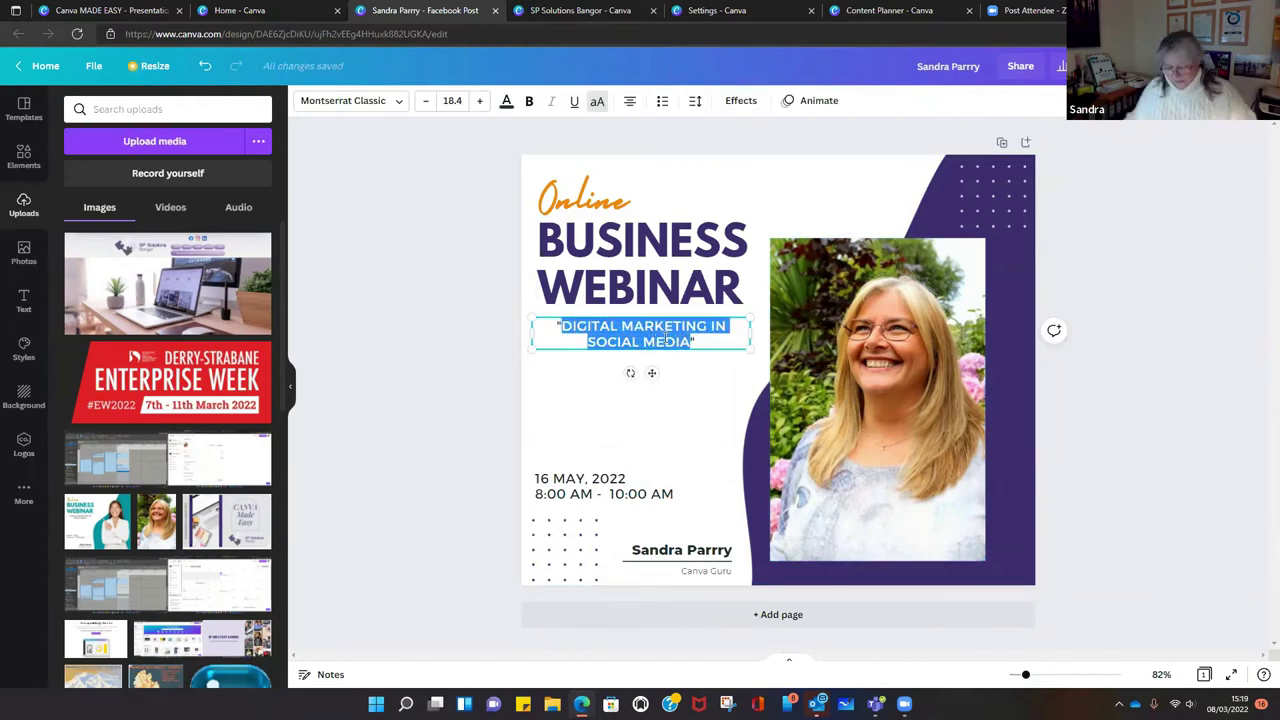
{"action": "type", "text": "INTRODUCTION"}
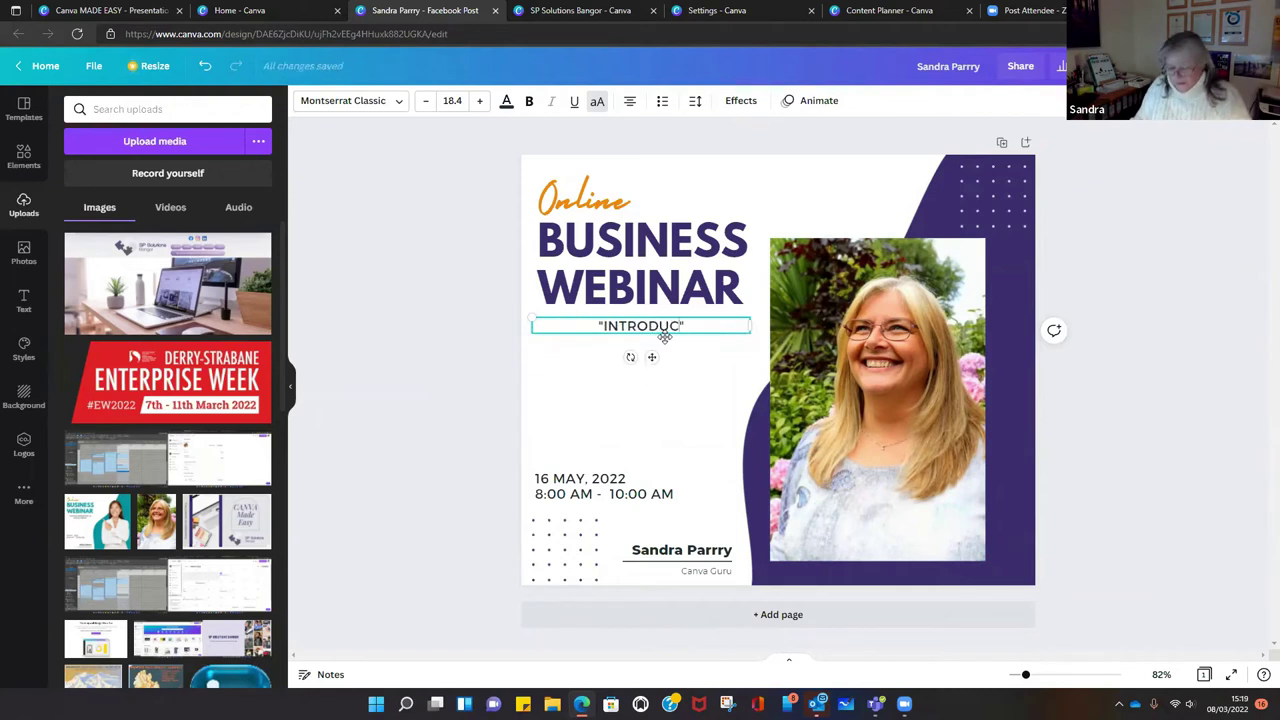
{"action": "type", "text": " TO CANVA"}
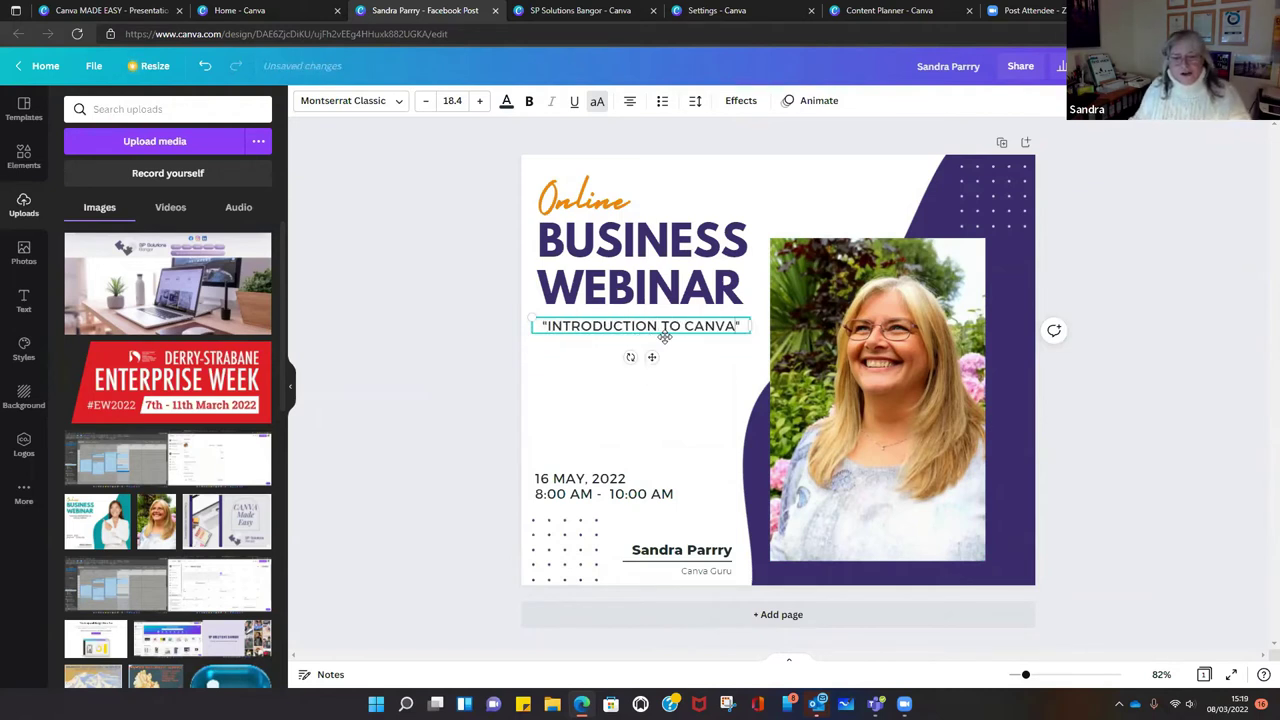
{"action": "left_click", "coordinate": [573, 403]}
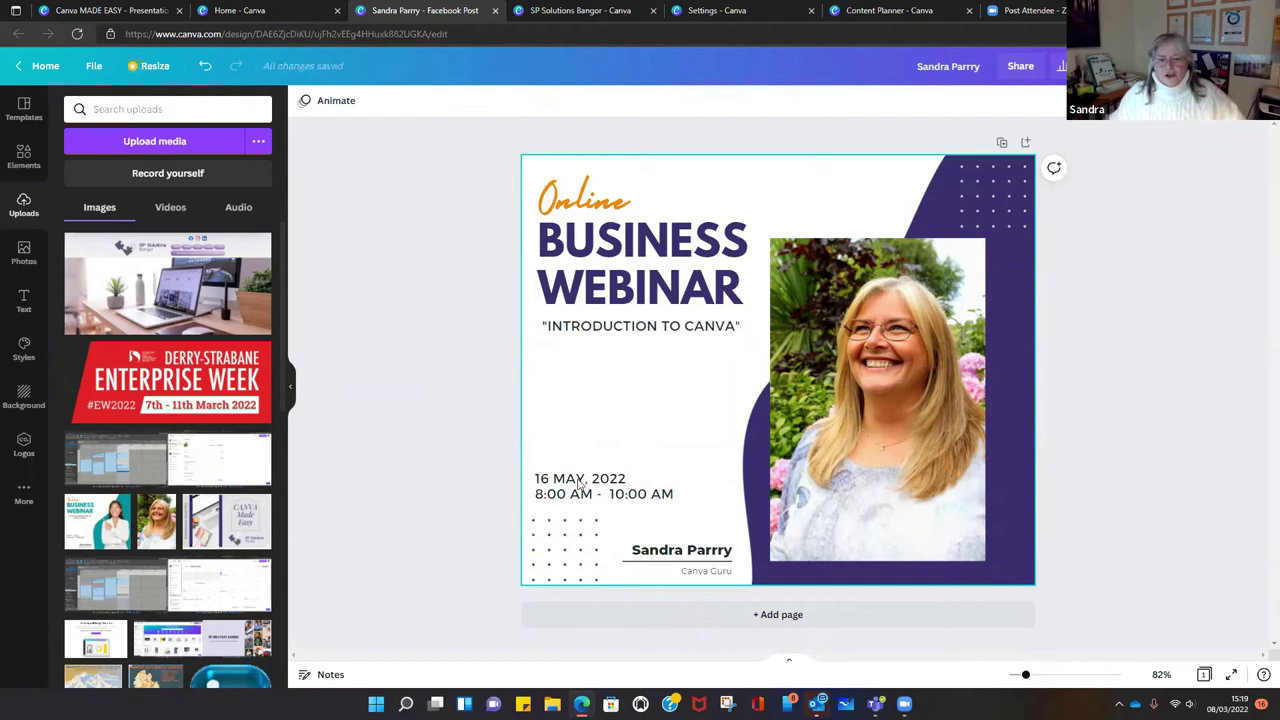
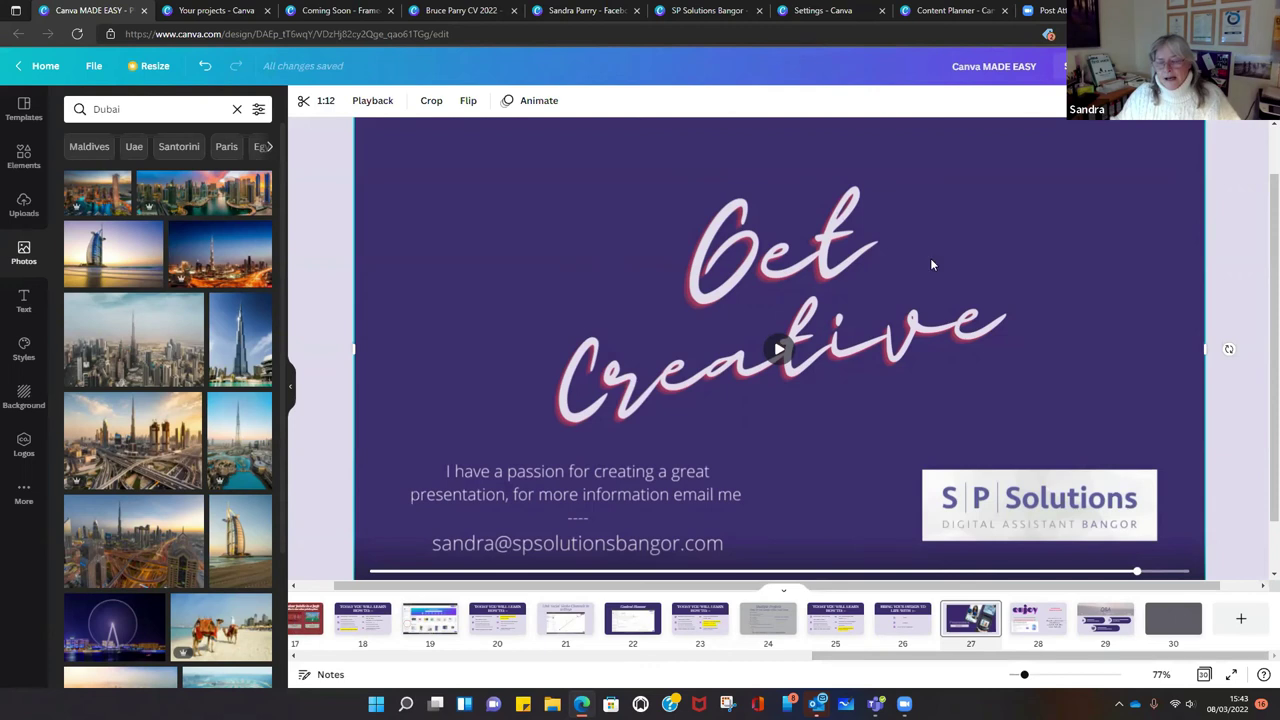
- Highlight the full Canva referral link on page 28 of the Canva MADE EASY presentation, and show the Q&A page 29
{"action": "left_click", "coordinate": [1038, 620]}
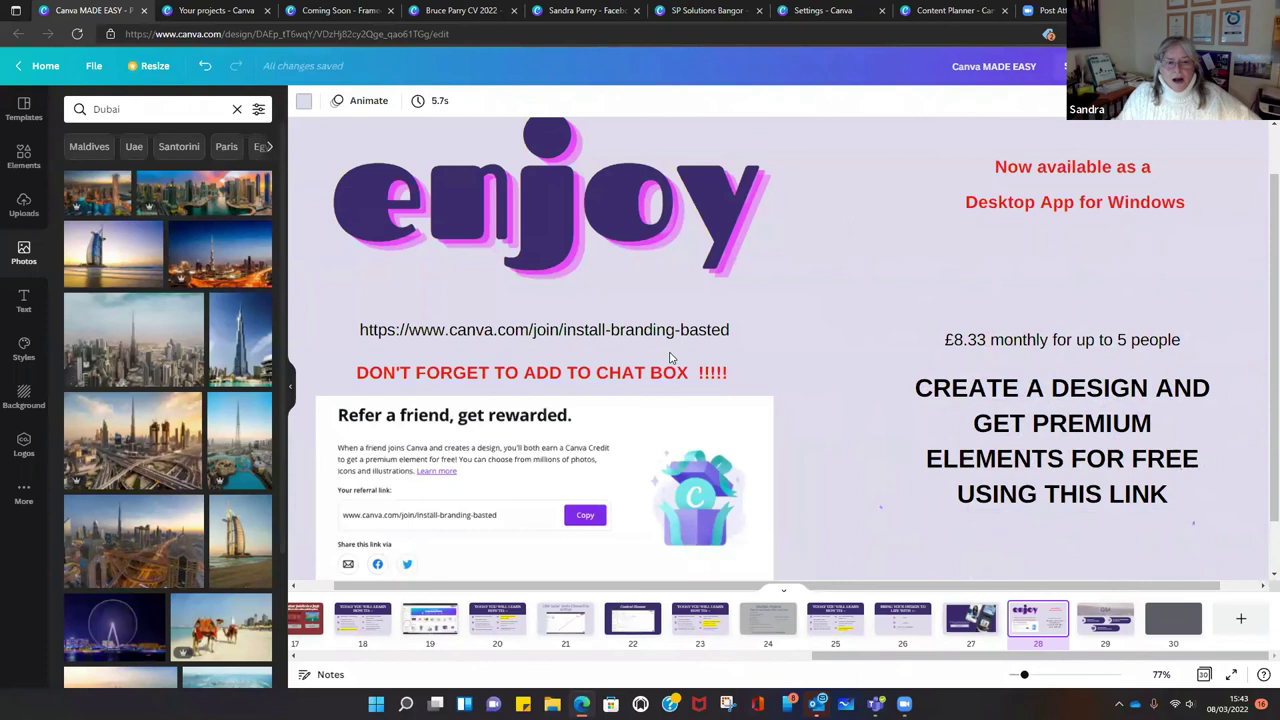
{"action": "left_click", "coordinate": [722, 336]}
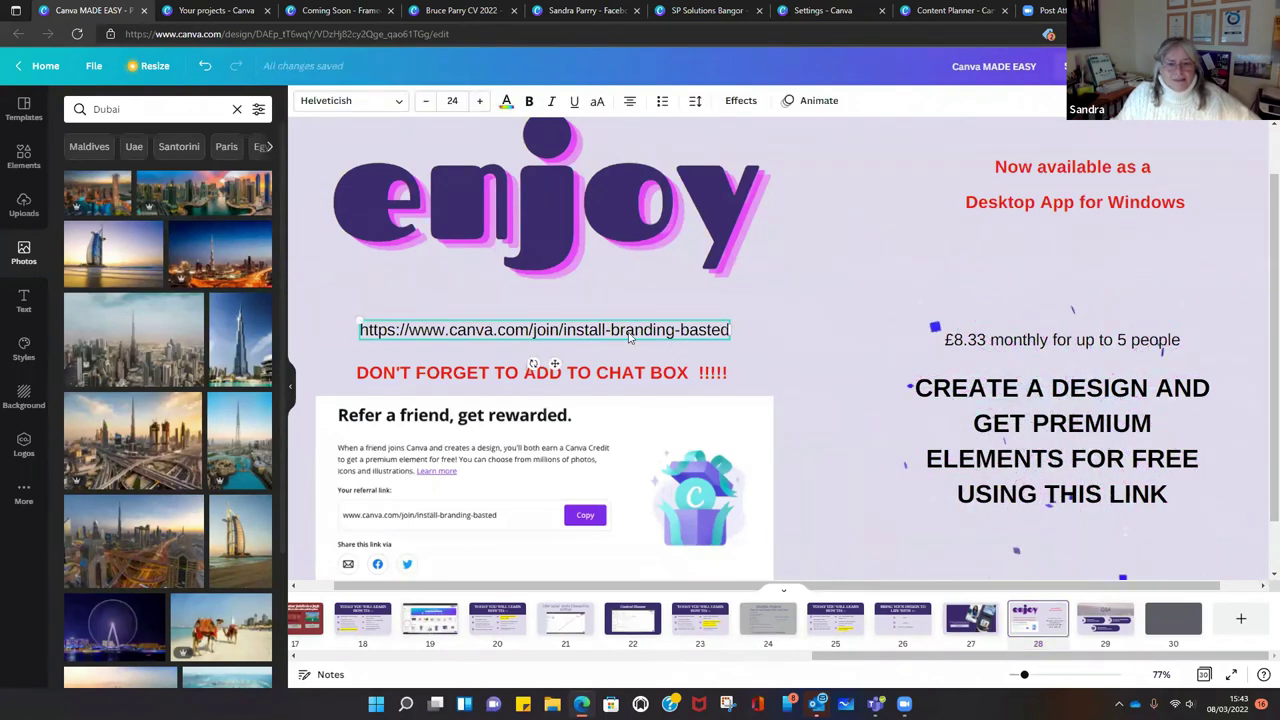
{"action": "left_click", "coordinate": [364, 333]}
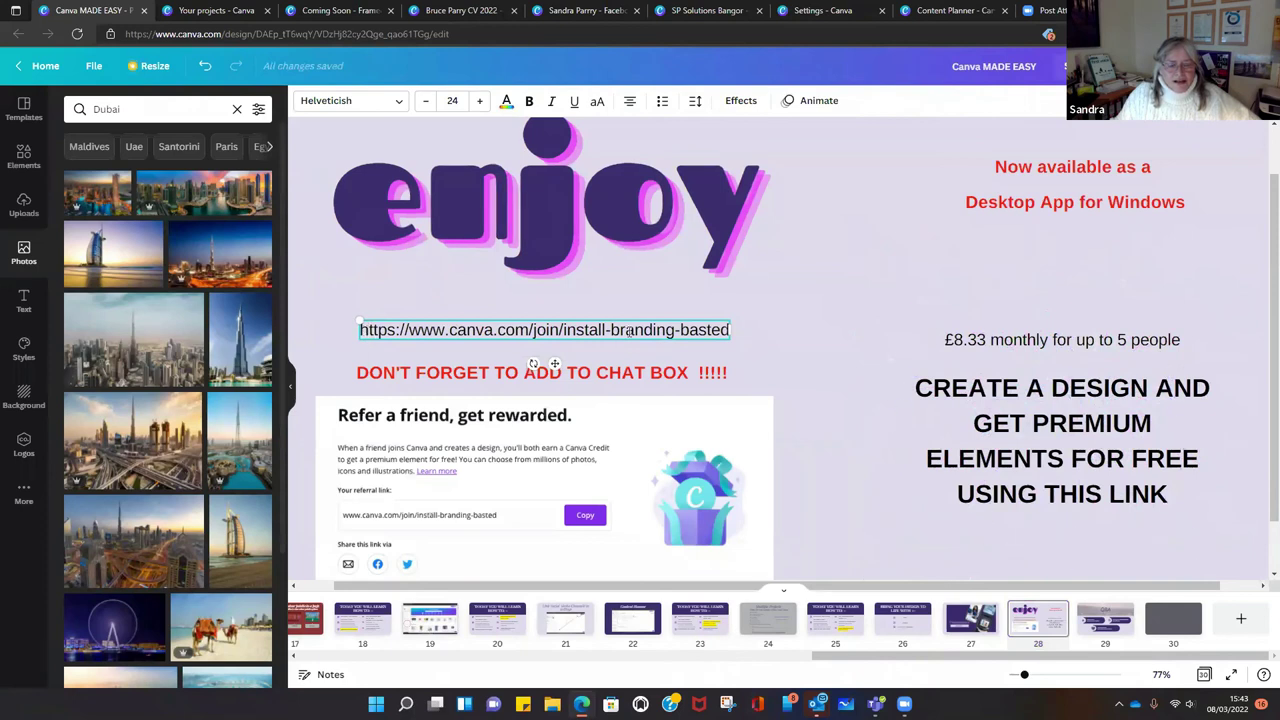
{"action": "left_click_drag", "start_coordinate": [727, 330], "coordinate": [689, 330]}
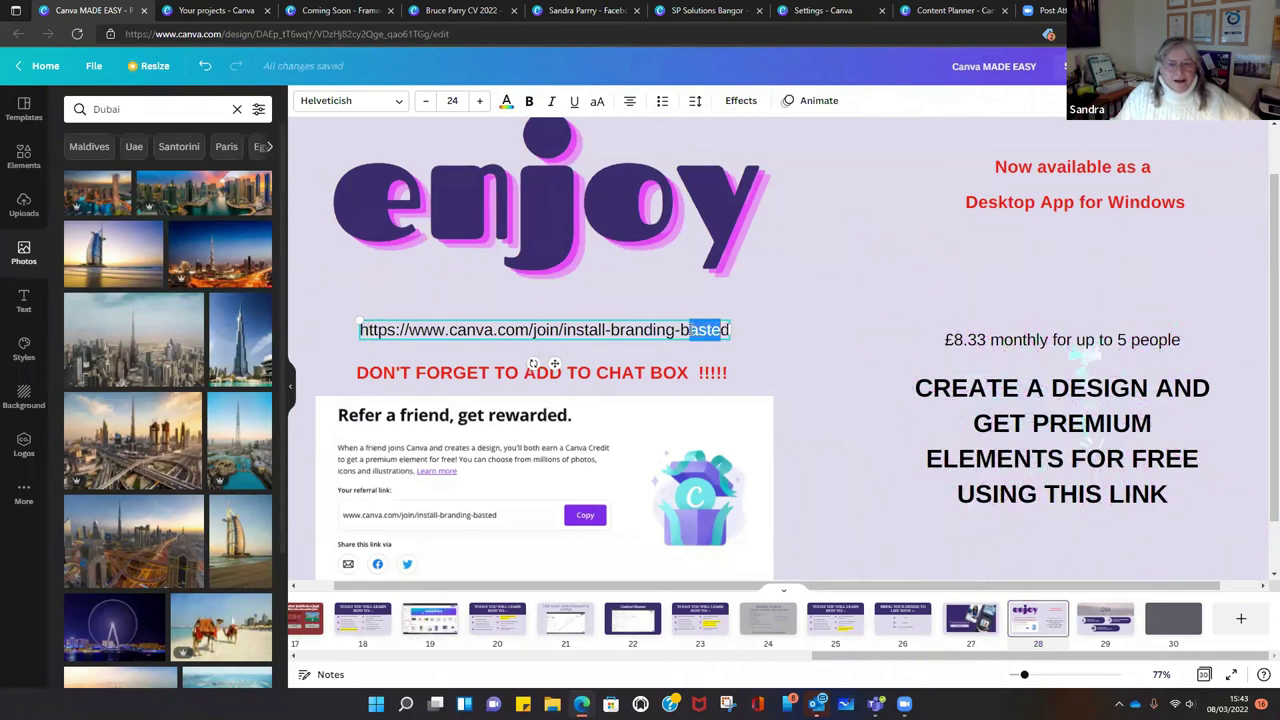
{"action": "left_click_drag", "start_coordinate": [361, 330], "coordinate": [731, 330]}
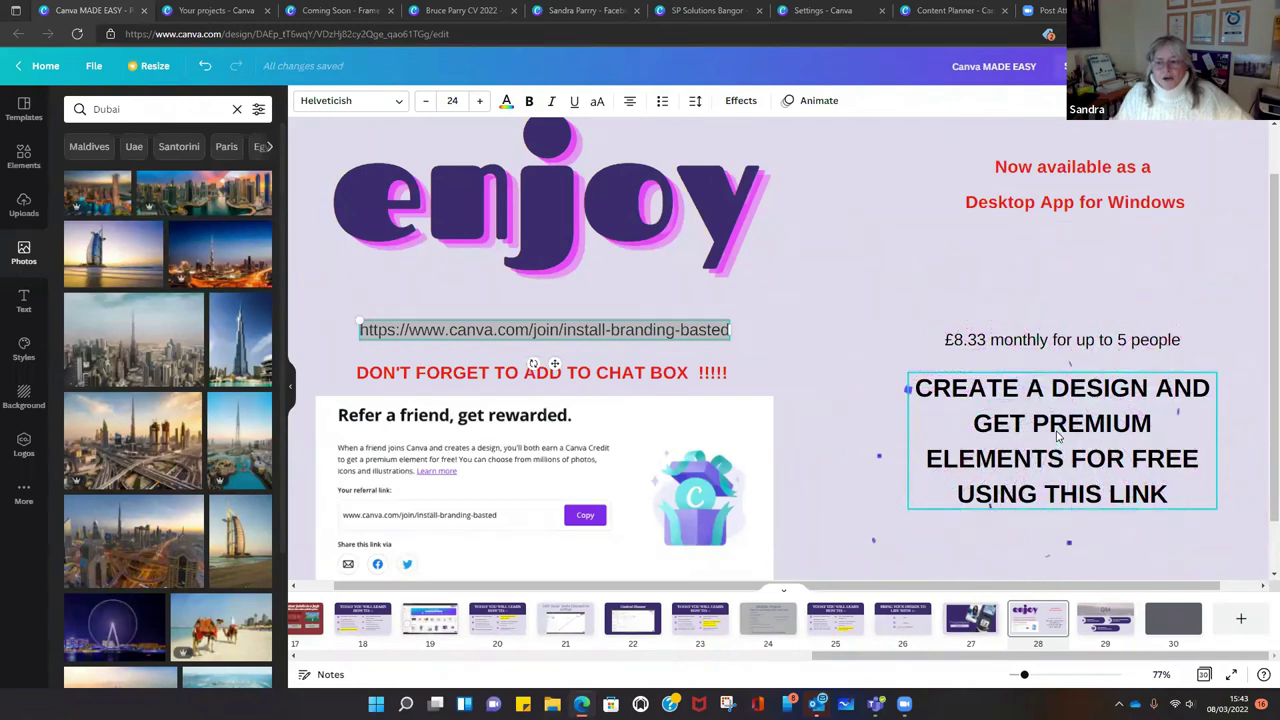
{"action": "left_click", "coordinate": [819, 211]}
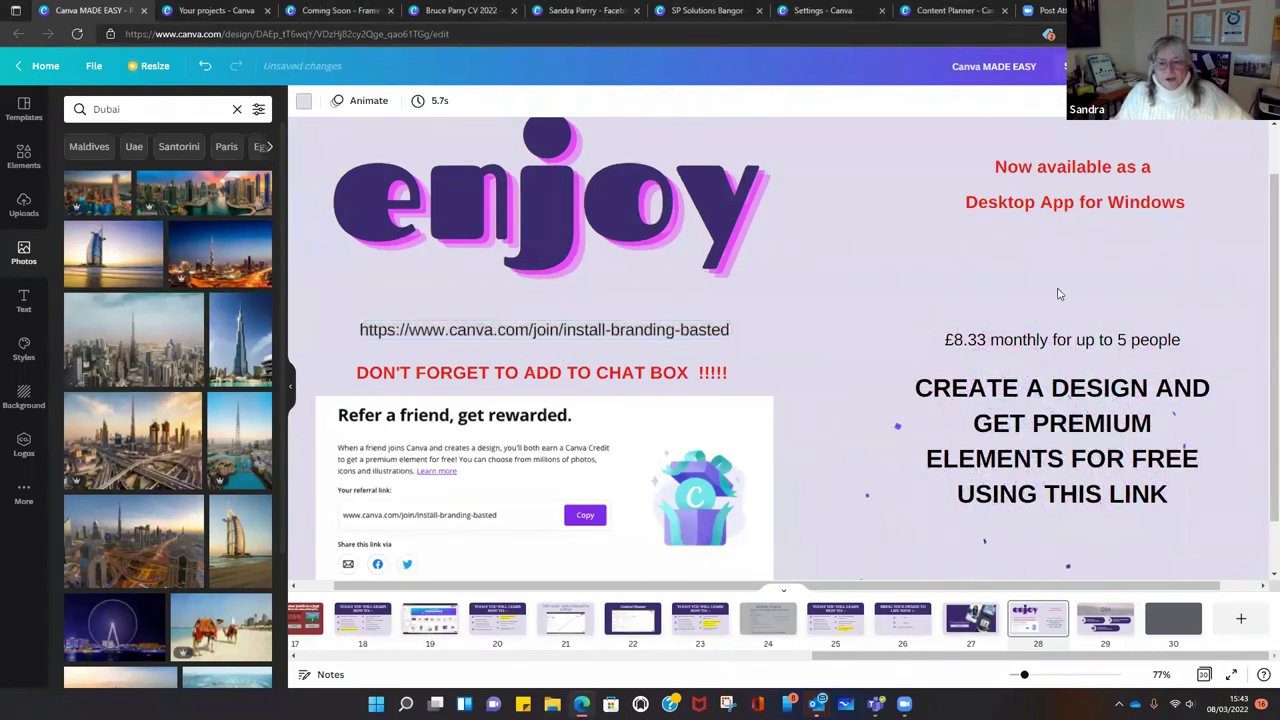
{"action": "left_click", "coordinate": [1105, 618]}
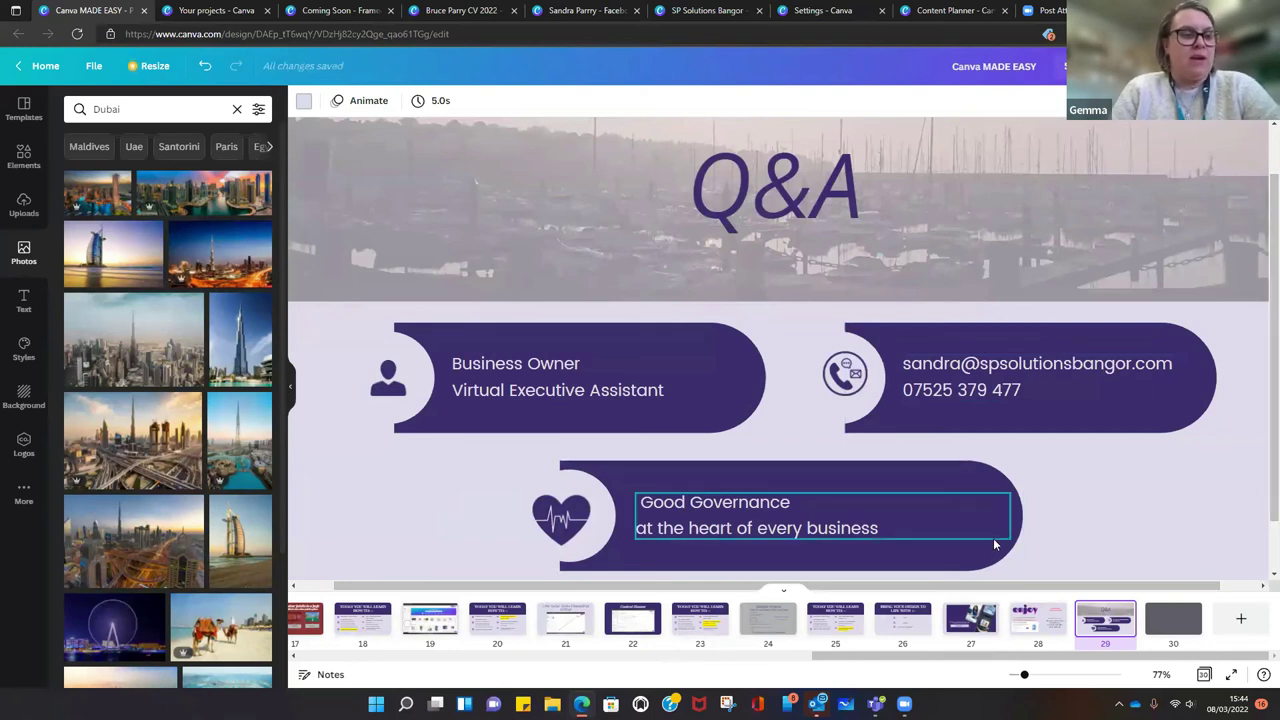
- Add the uploaded SP Solutions Bangor website image to the blank page 30, with the whole page in view
{"action": "left_click", "coordinate": [1168, 623]}
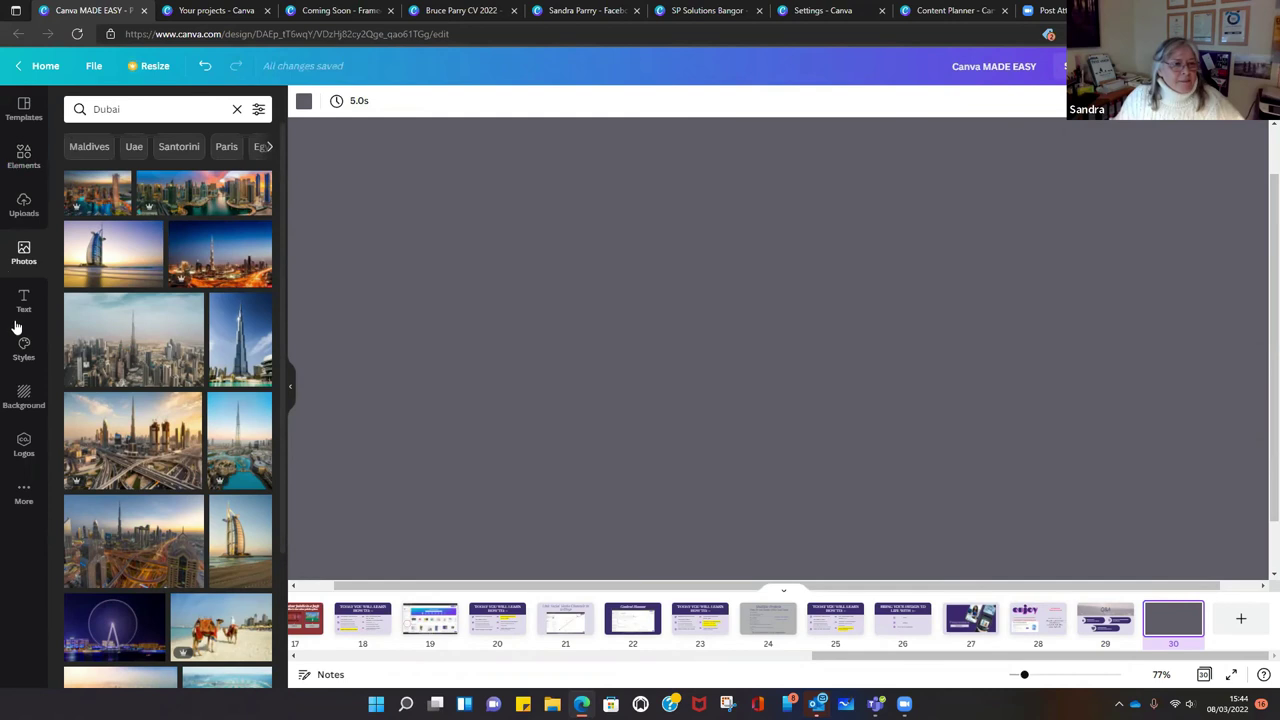
{"action": "left_click", "coordinate": [22, 205]}
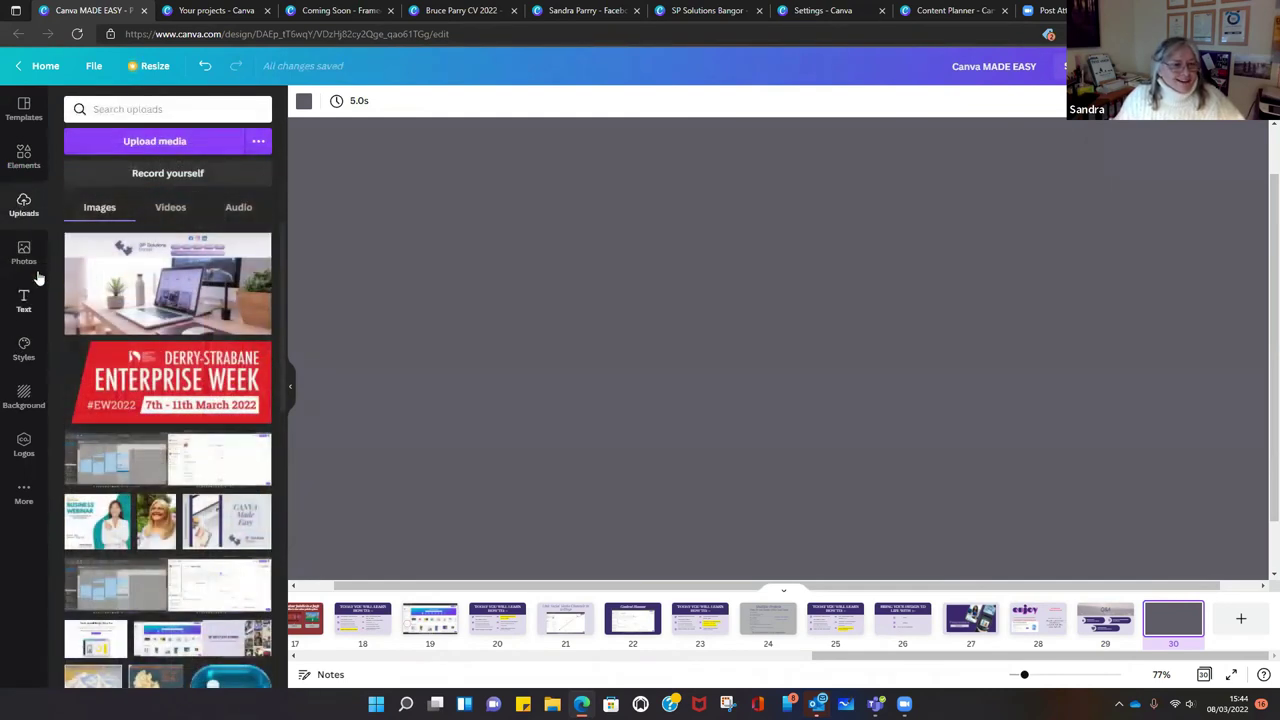
{"action": "left_click_drag", "start_coordinate": [105, 285], "coordinate": [454, 214]}
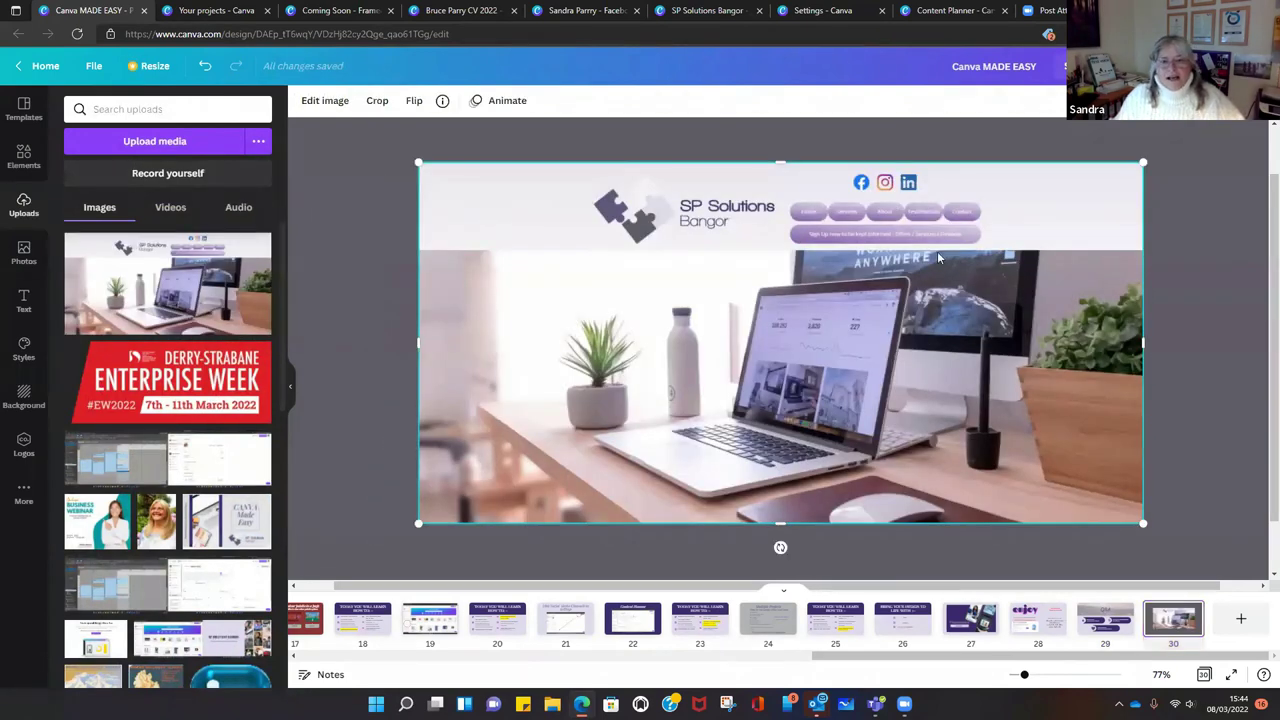
{"action": "left_click_drag", "start_coordinate": [1025, 678], "coordinate": [1020, 675]}
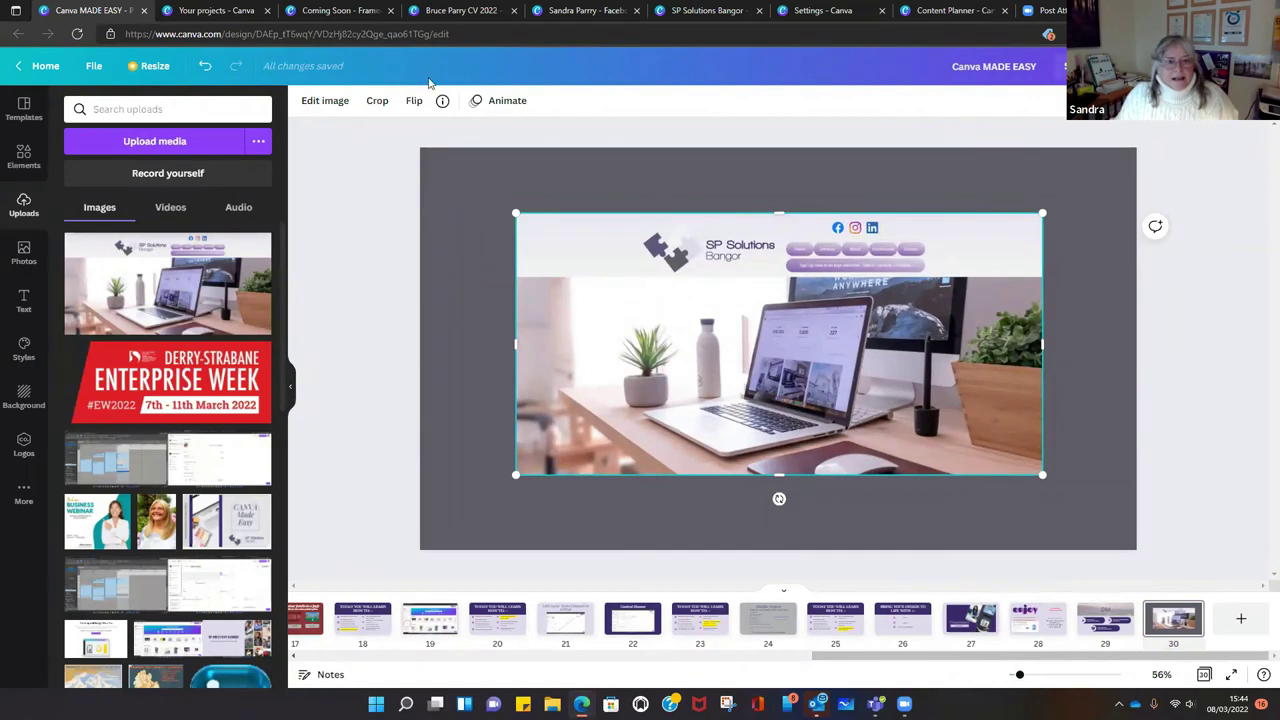
- Apply the Laptop 6 smartmockup to the SP Solutions Bangor website image on page 30
{"action": "left_click", "coordinate": [327, 101]}
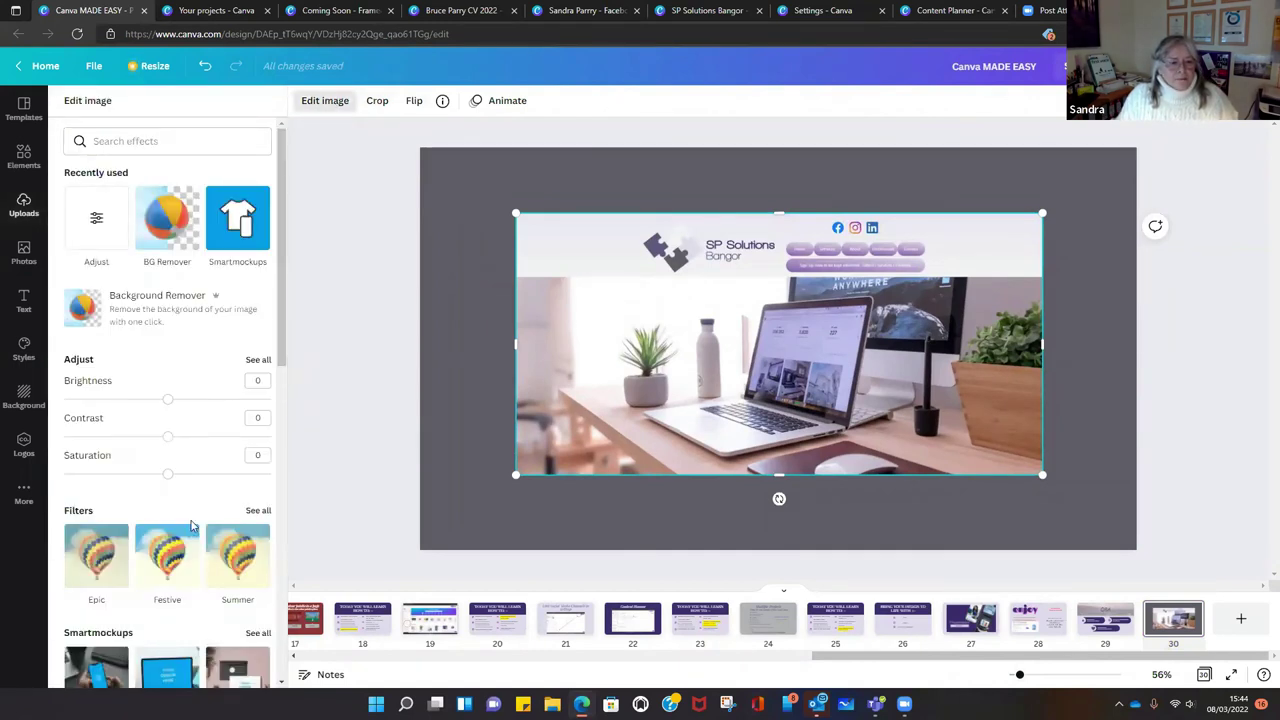
{"action": "scroll", "coordinate": [123, 520], "scroll_direction": "down", "scroll_amount": 1}
{"action": "scroll", "coordinate": [123, 520], "scroll_direction": "down", "scroll_amount": 3}
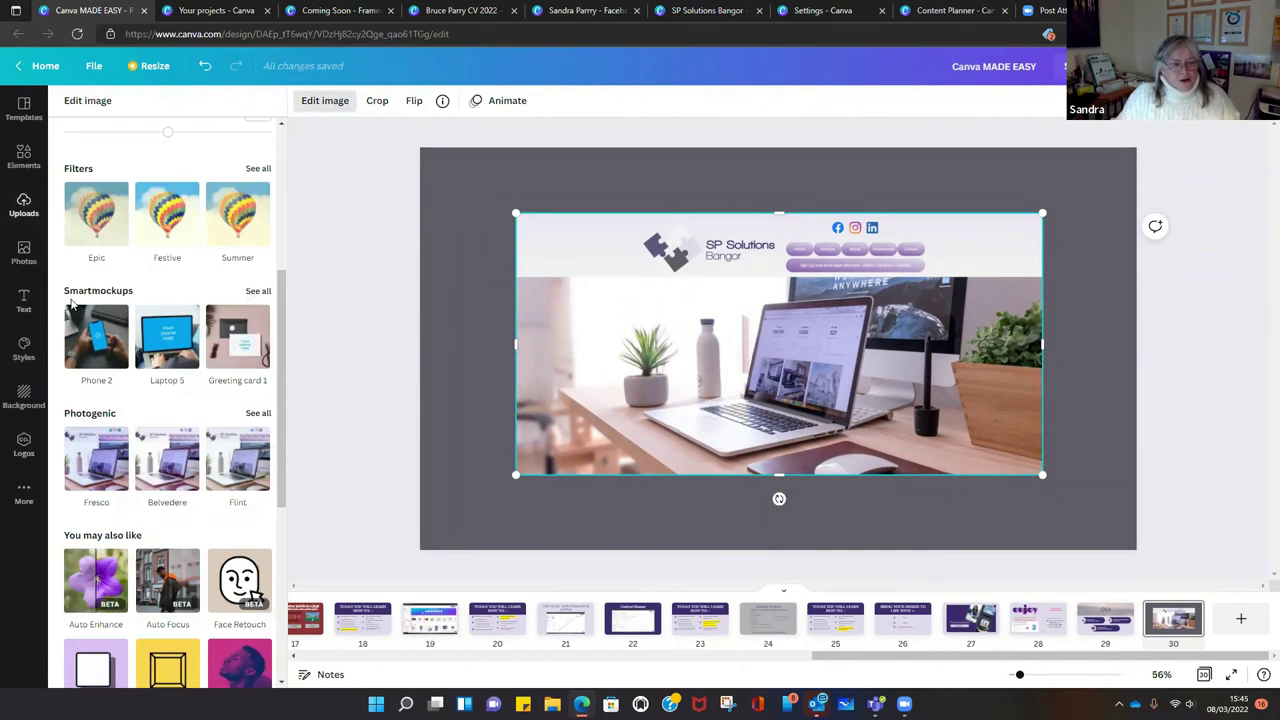
{"action": "left_click", "coordinate": [258, 292]}
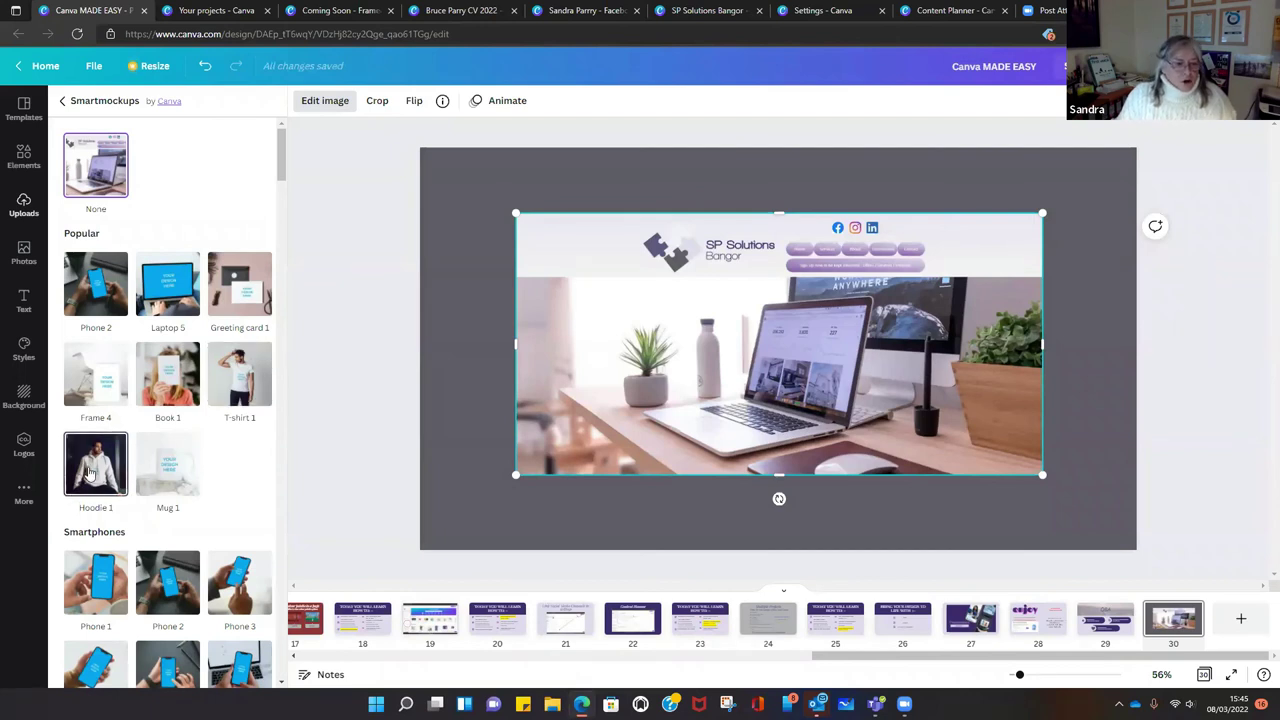
{"action": "scroll", "coordinate": [126, 548], "scroll_direction": "down", "scroll_amount": 4}
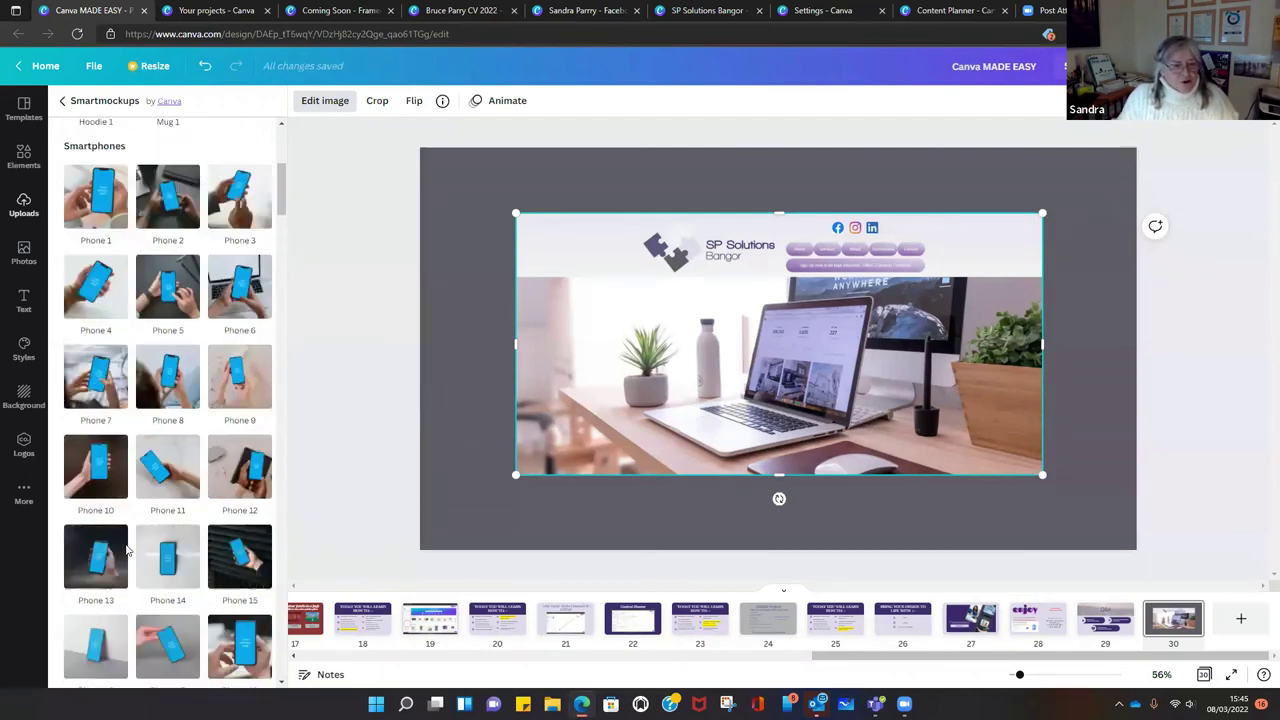
{"action": "scroll", "coordinate": [126, 548], "scroll_direction": "down", "scroll_amount": 9}
{"action": "scroll", "coordinate": [126, 548], "scroll_direction": "down", "scroll_amount": 3}
{"action": "scroll", "coordinate": [124, 540], "scroll_direction": "up", "scroll_amount": 3}
{"action": "scroll", "coordinate": [122, 530], "scroll_direction": "down", "scroll_amount": 1}
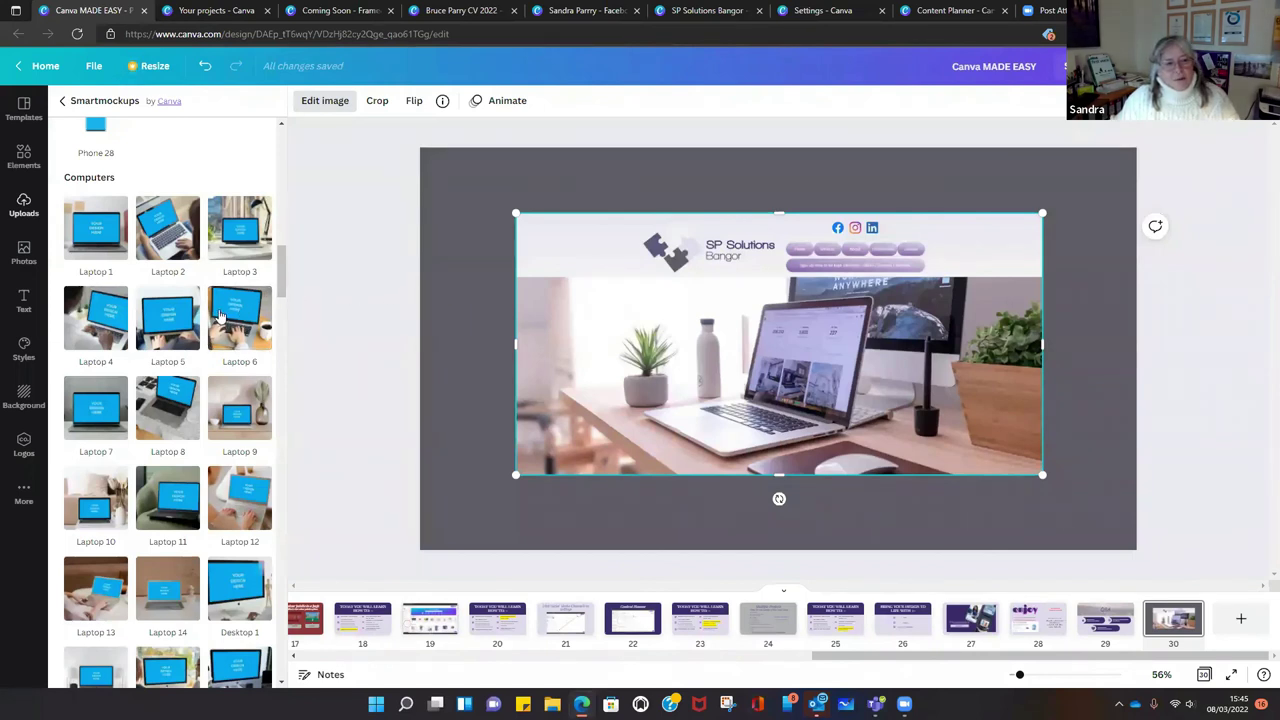
{"action": "left_click", "coordinate": [240, 317]}
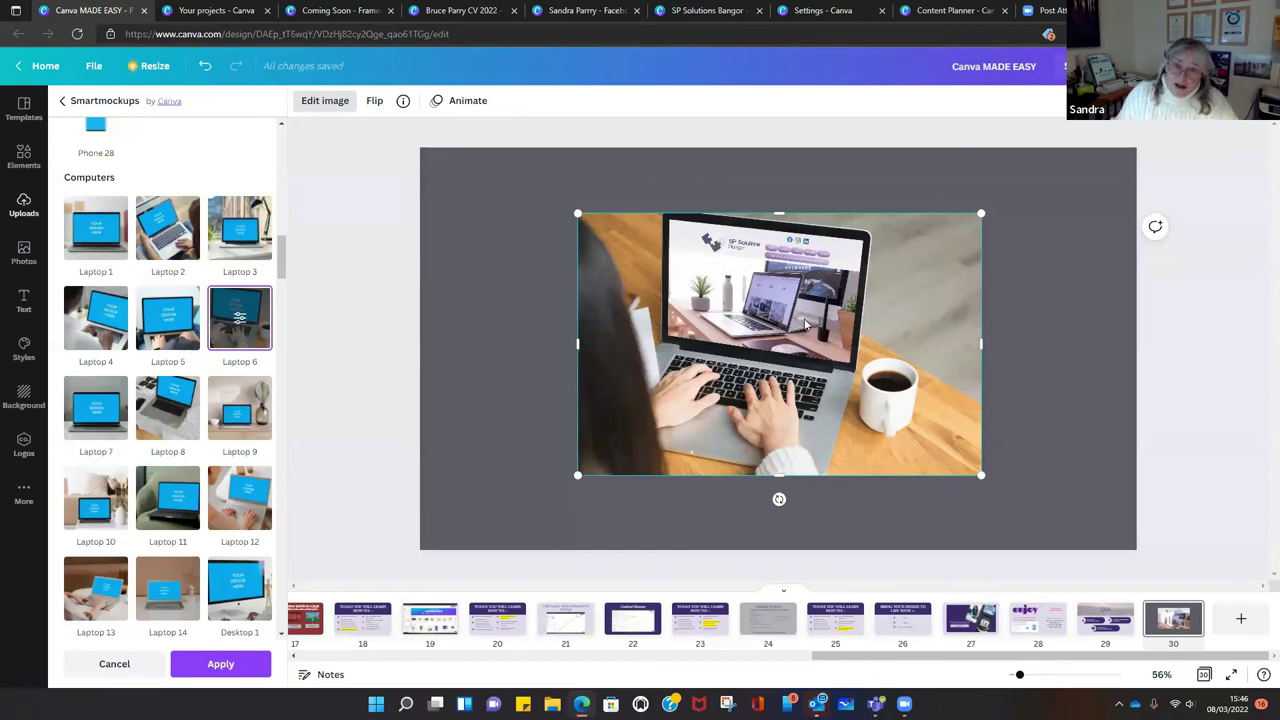
{"action": "left_click", "coordinate": [482, 206]}
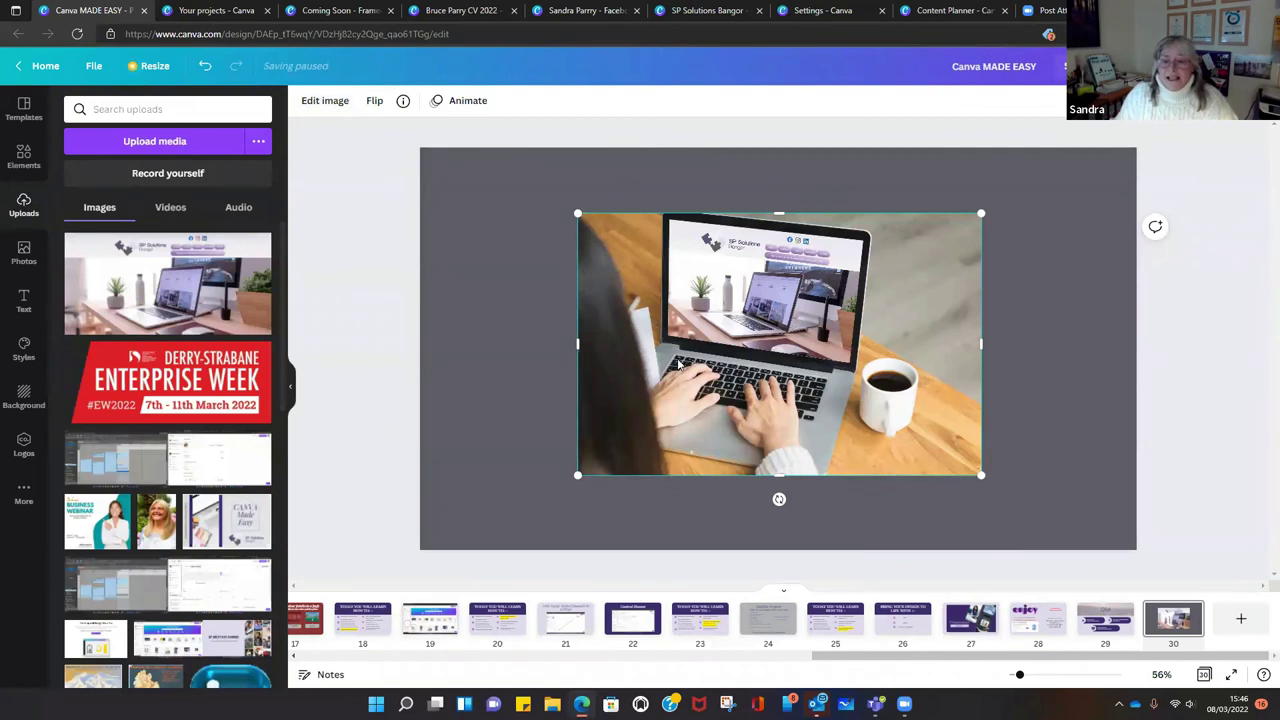
- Delete the laptop mockup from page 30 and place the uploaded SP Solutions Bangor website image there again
{"action": "key", "text": "Page_Up"}
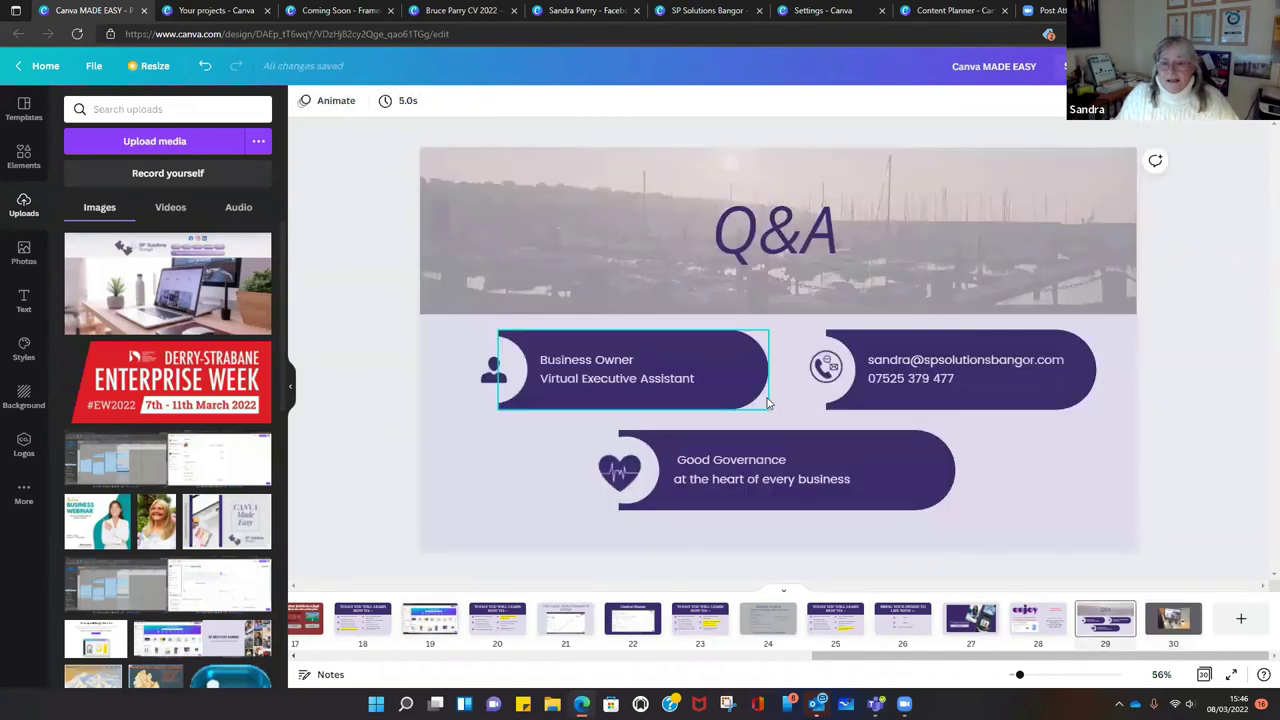
{"action": "key", "text": "Page_Down"}
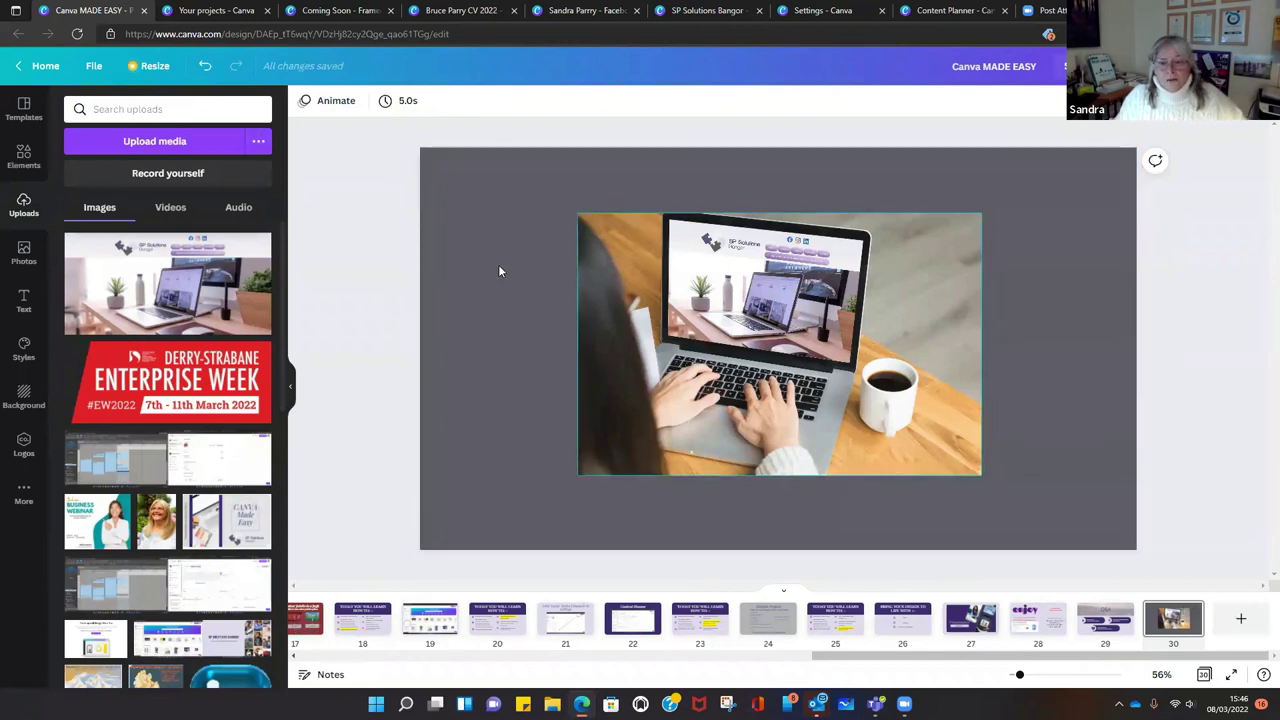
{"action": "left_click", "coordinate": [632, 273]}
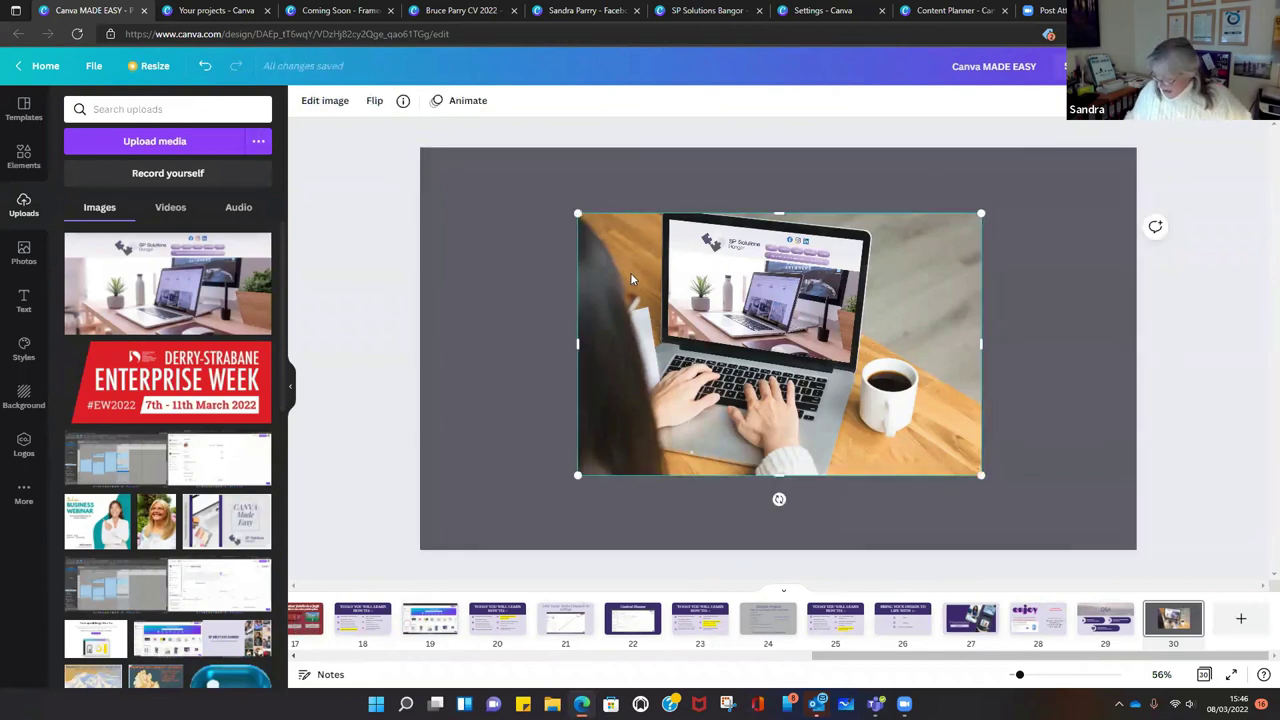
{"action": "key", "text": "Delete"}
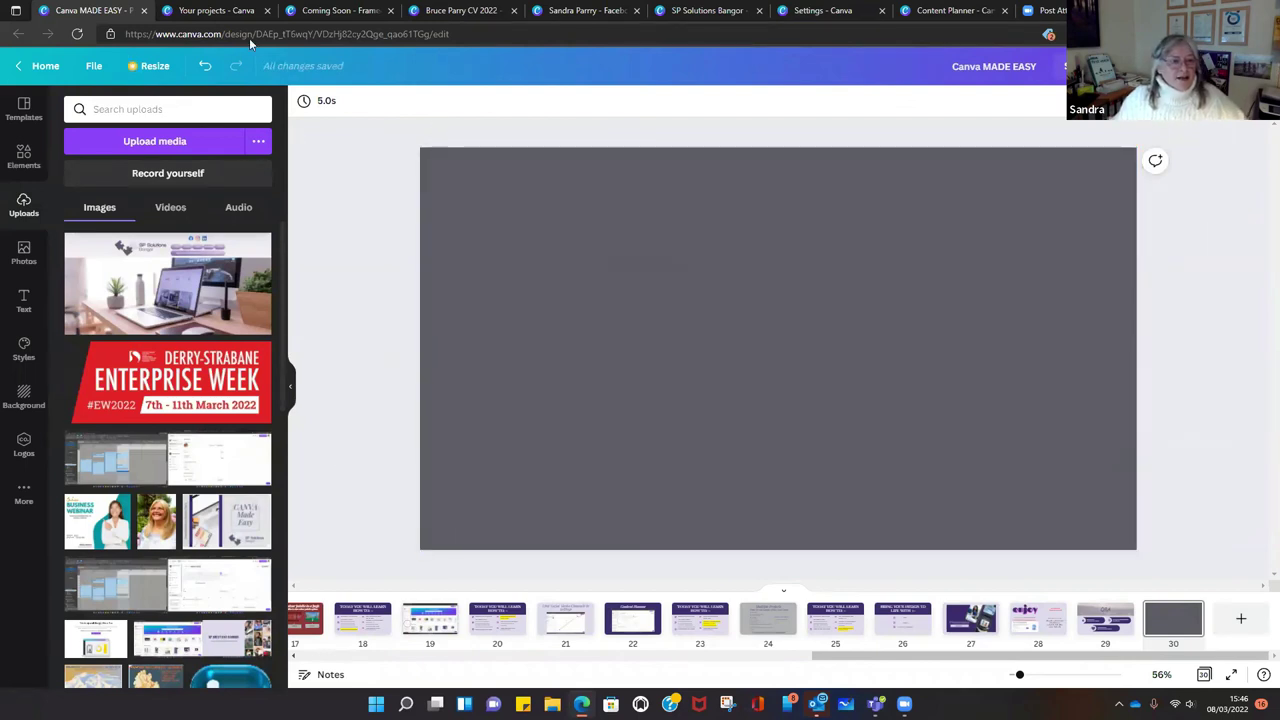
{"action": "left_click_drag", "start_coordinate": [195, 275], "coordinate": [567, 267]}
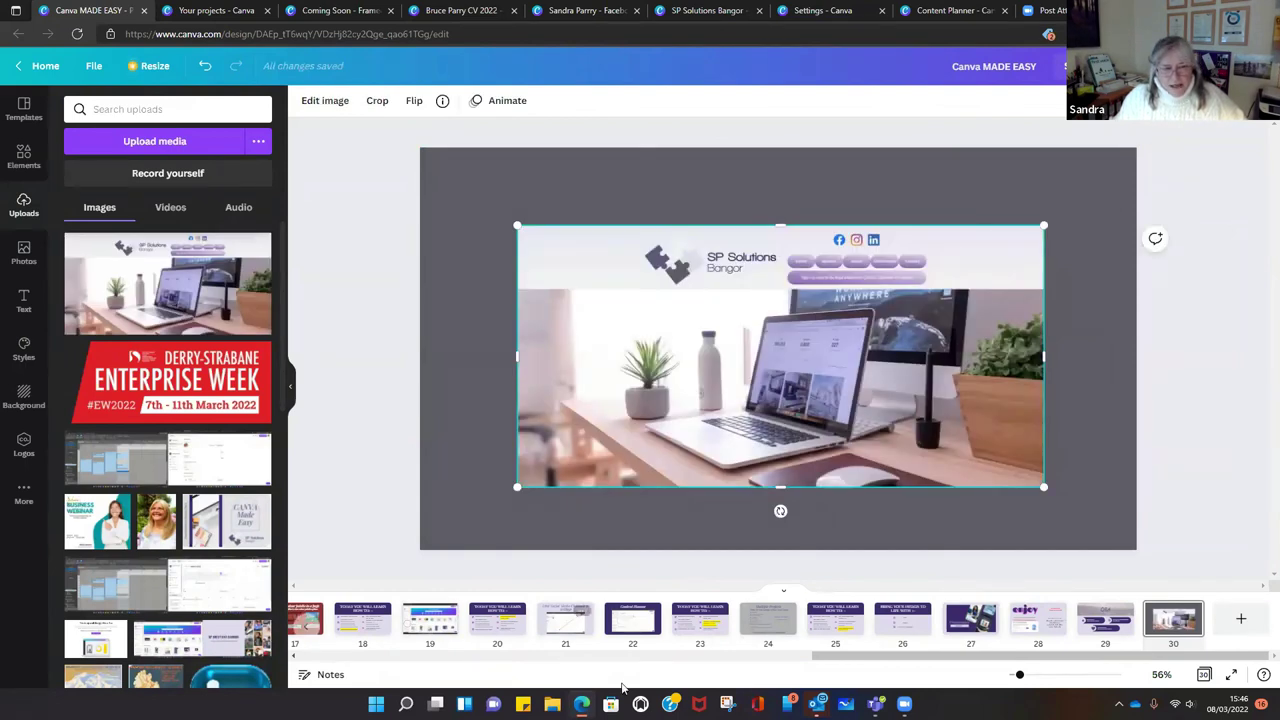
- Apply the Phone 18 smartmockup to the website image and enlarge the resulting mockup slightly
{"action": "left_click", "coordinate": [327, 100]}
{"action": "scroll", "coordinate": [240, 420], "scroll_direction": "down", "scroll_amount": 4}
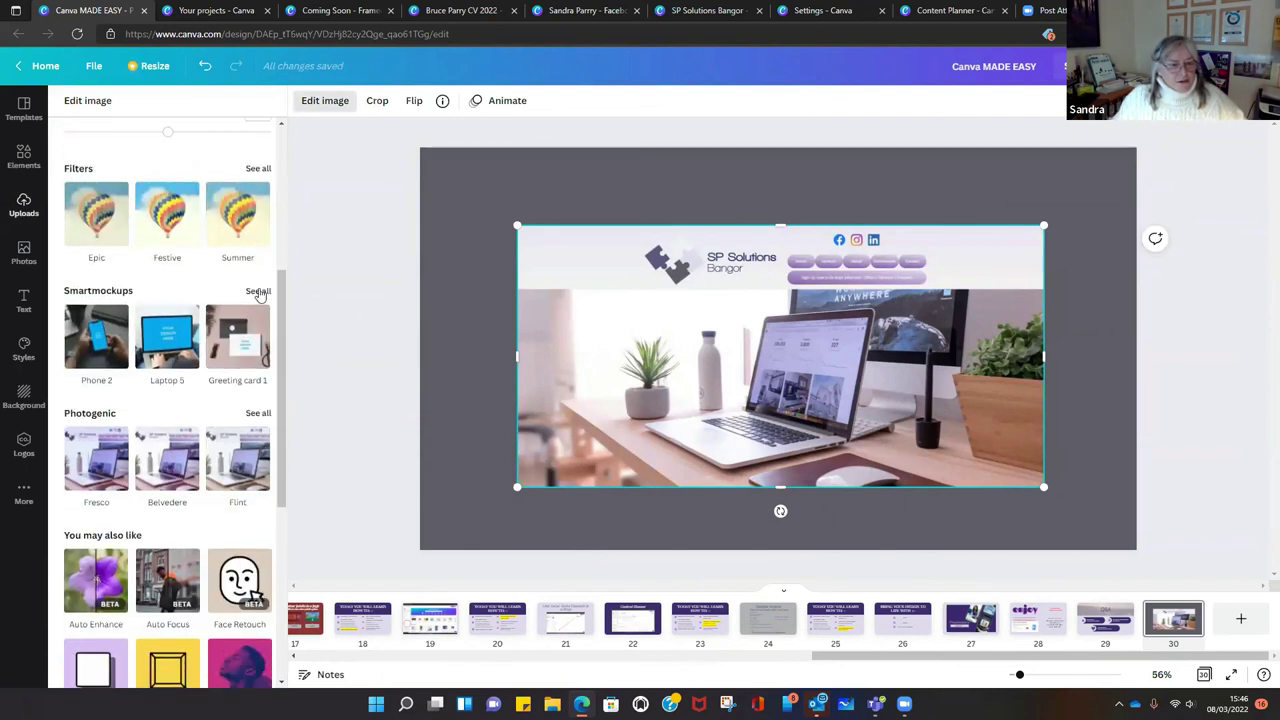
{"action": "left_click", "coordinate": [258, 291]}
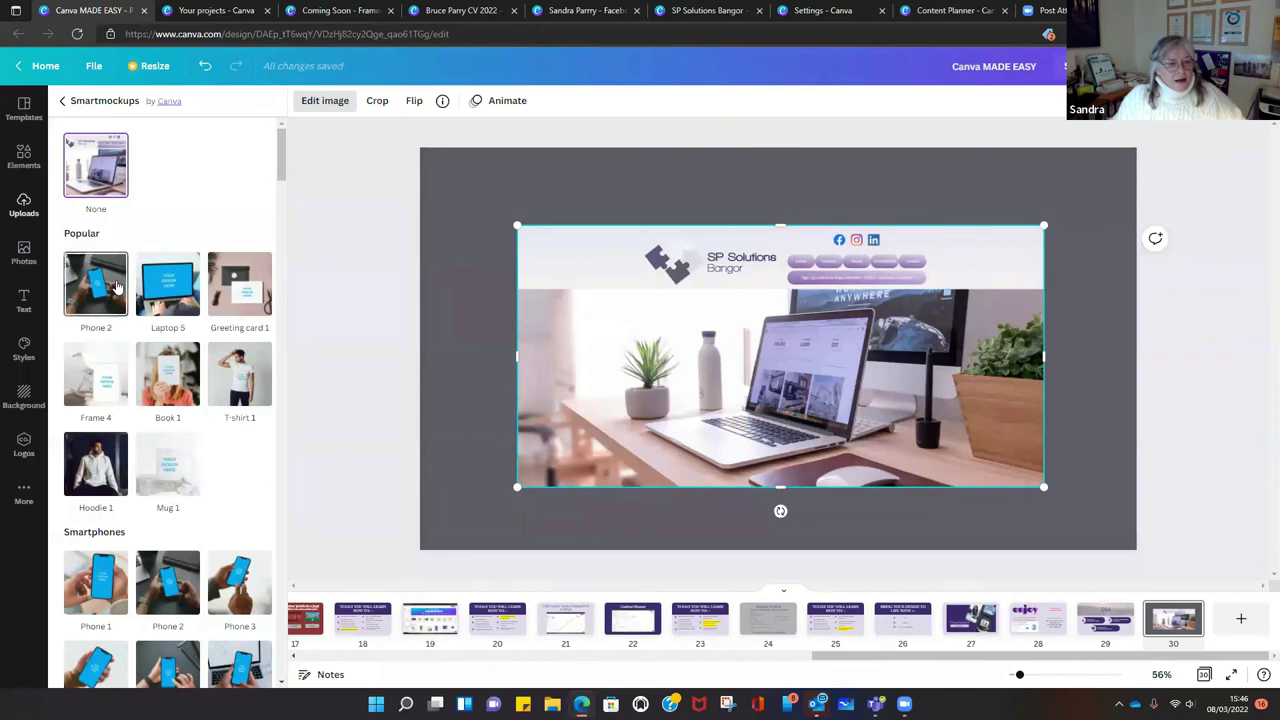
{"action": "scroll", "coordinate": [145, 510], "scroll_direction": "down", "scroll_amount": 2}
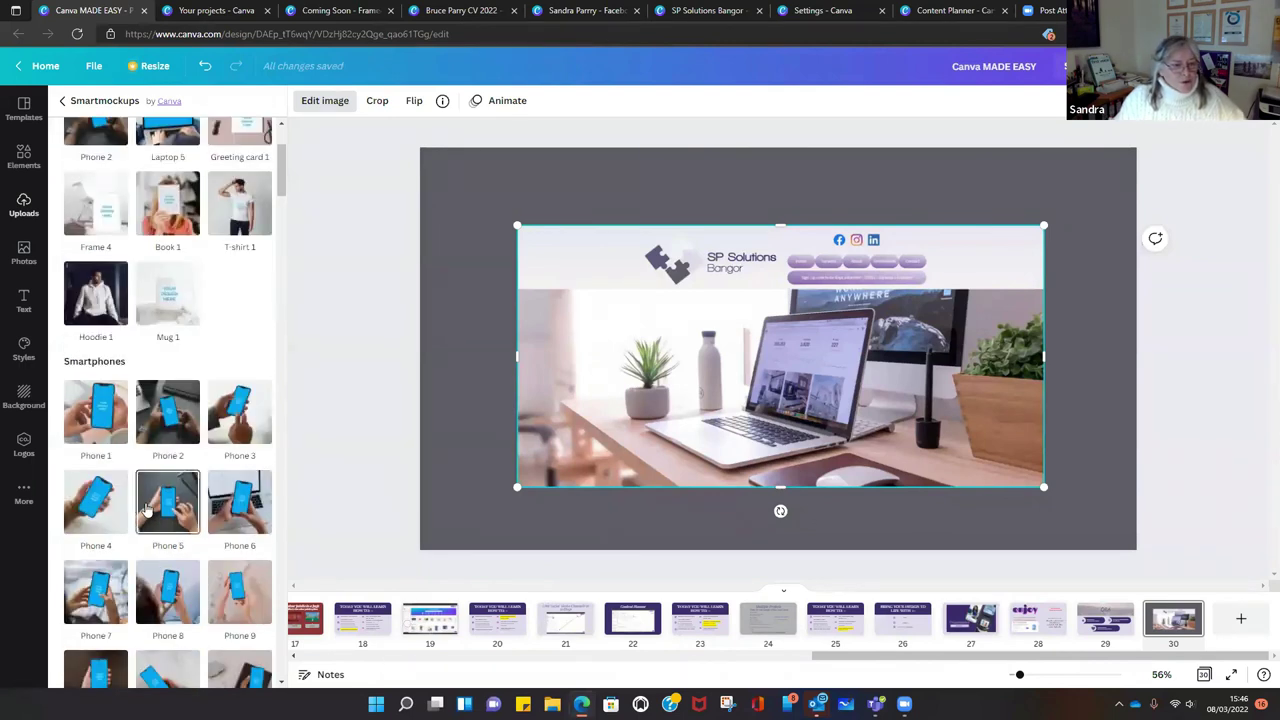
{"action": "scroll", "coordinate": [145, 510], "scroll_direction": "down", "scroll_amount": 2}
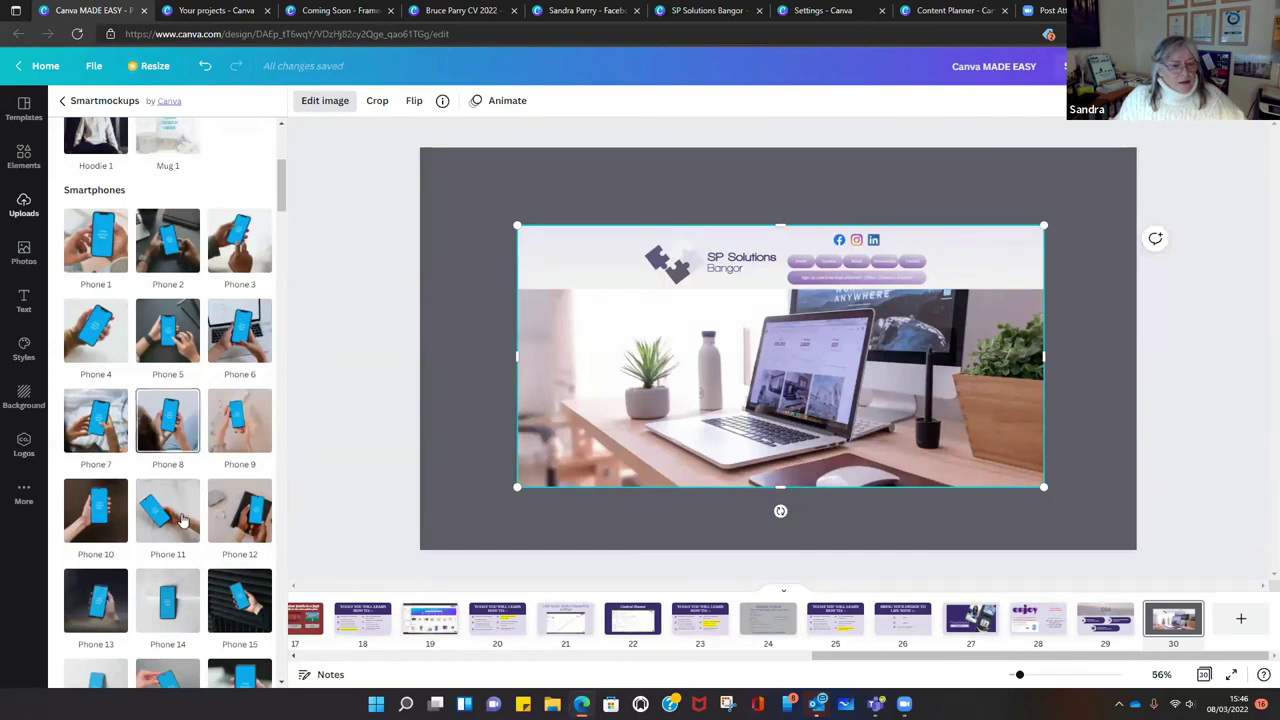
{"action": "scroll", "coordinate": [182, 520], "scroll_direction": "down", "scroll_amount": 3}
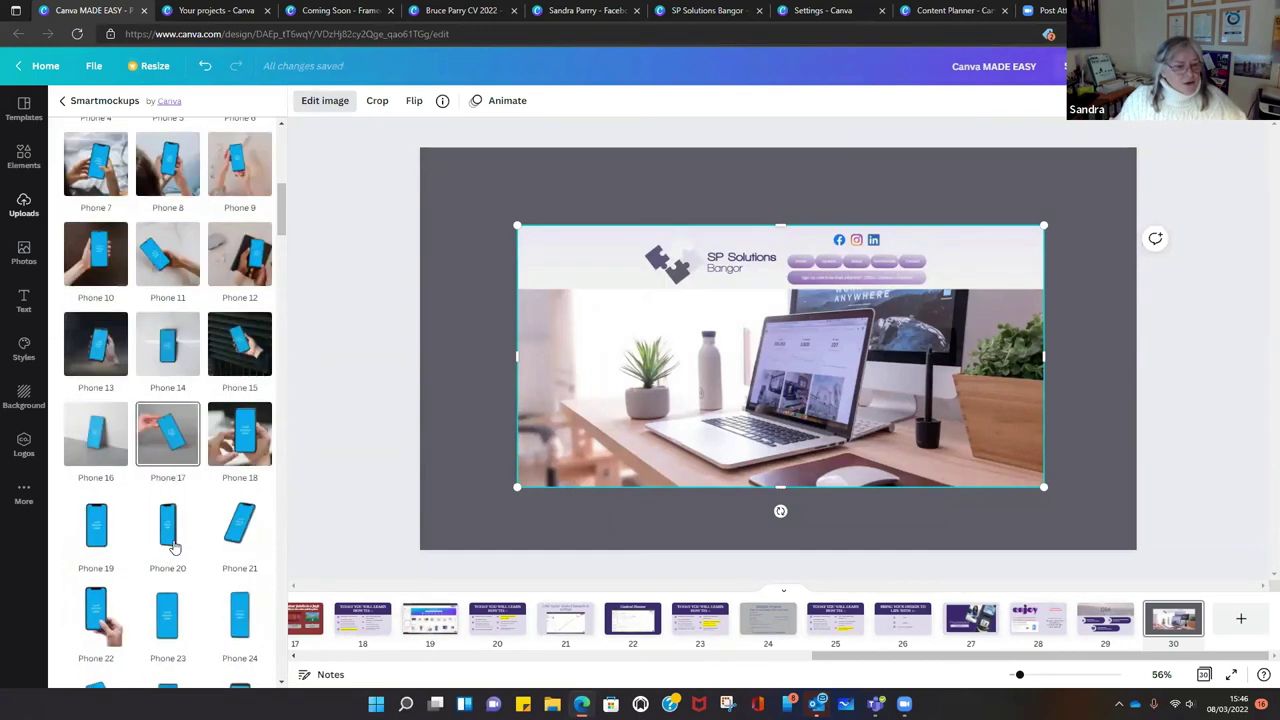
{"action": "scroll", "coordinate": [172, 546], "scroll_direction": "down", "scroll_amount": 1}
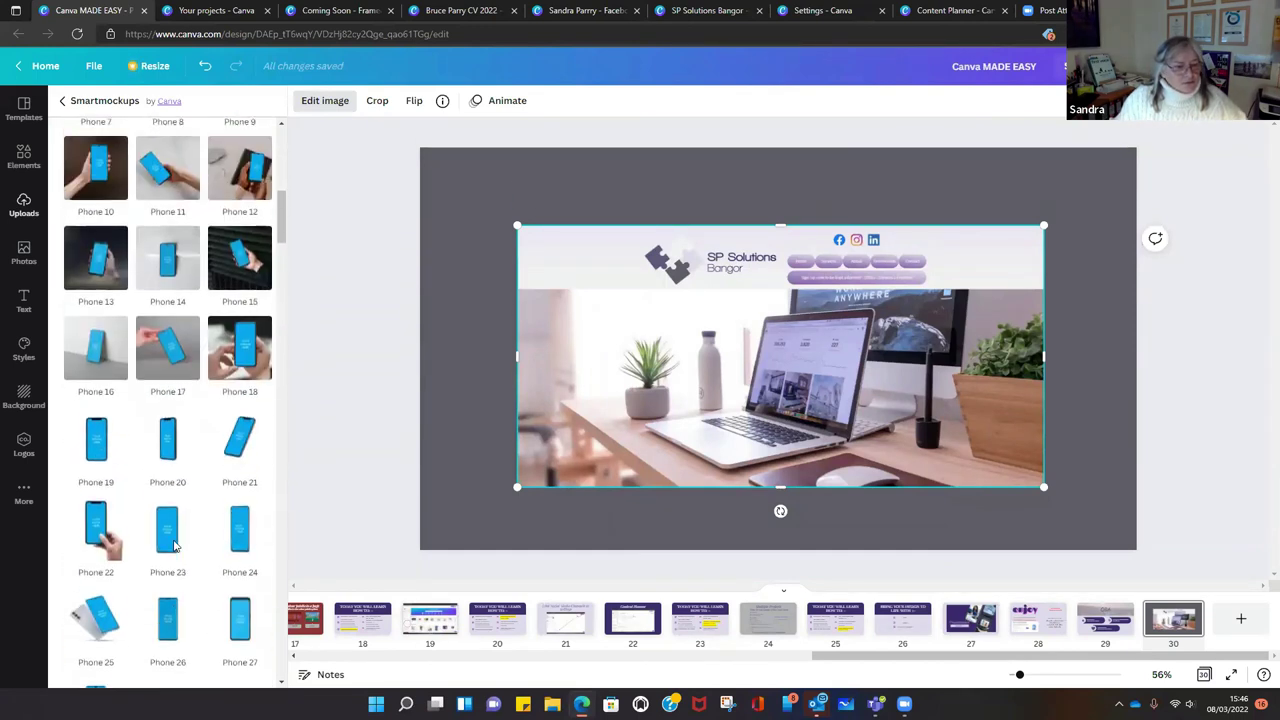
{"action": "left_click", "coordinate": [258, 345]}
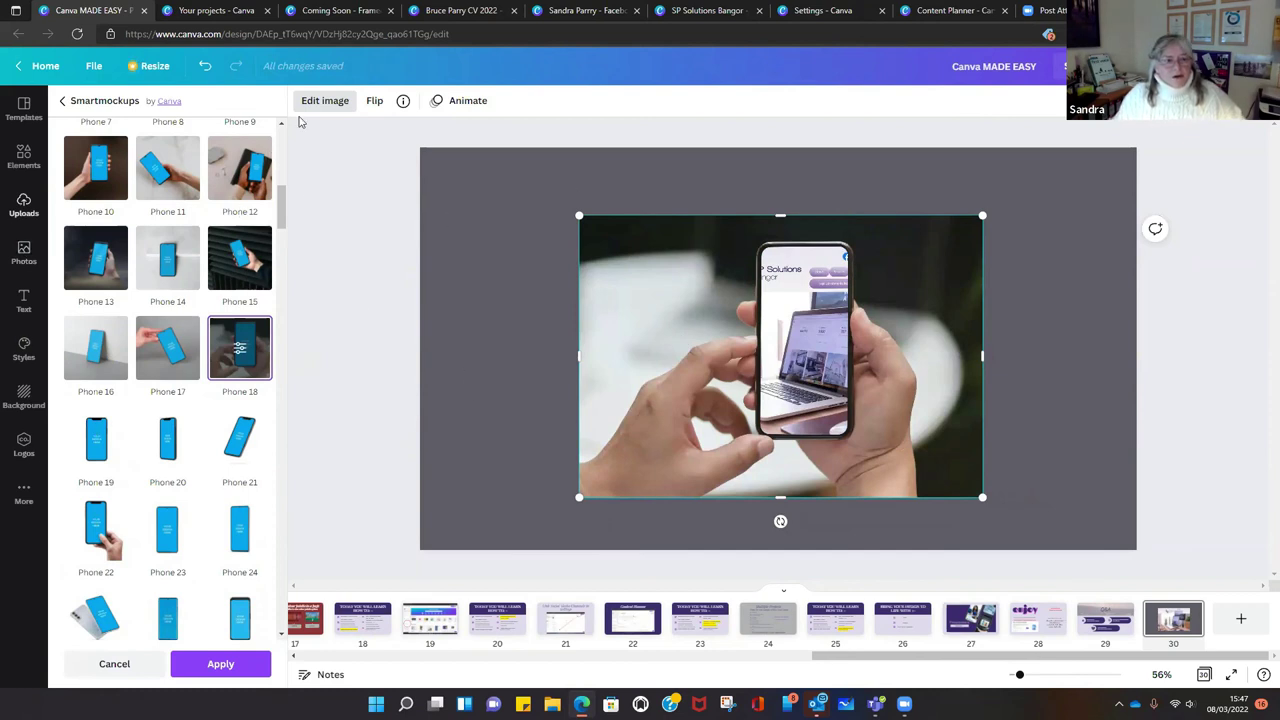
{"action": "left_click", "coordinate": [338, 103]}
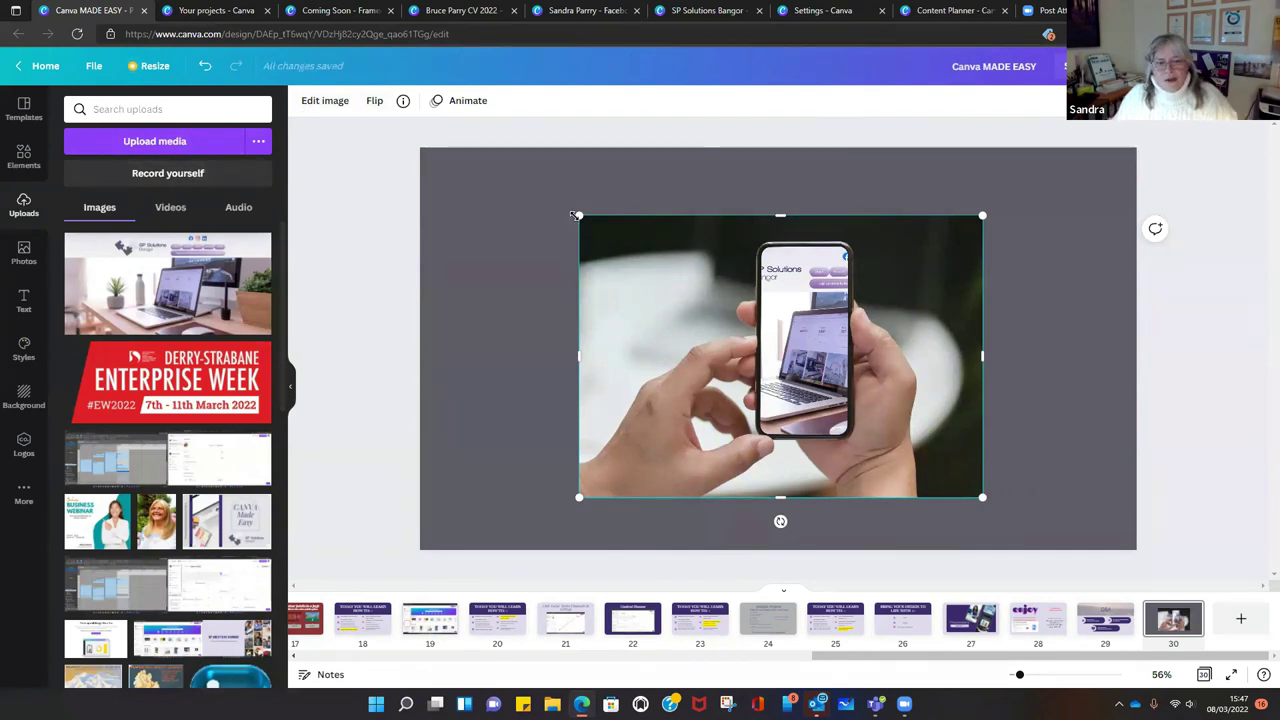
{"action": "mouse_move", "coordinate": [578, 214]}
{"action": "left_mouse_down"}
{"action": "mouse_move", "coordinate": [588, 222]}
{"action": "mouse_move", "coordinate": [559, 201]}
{"action": "left_mouse_up"}
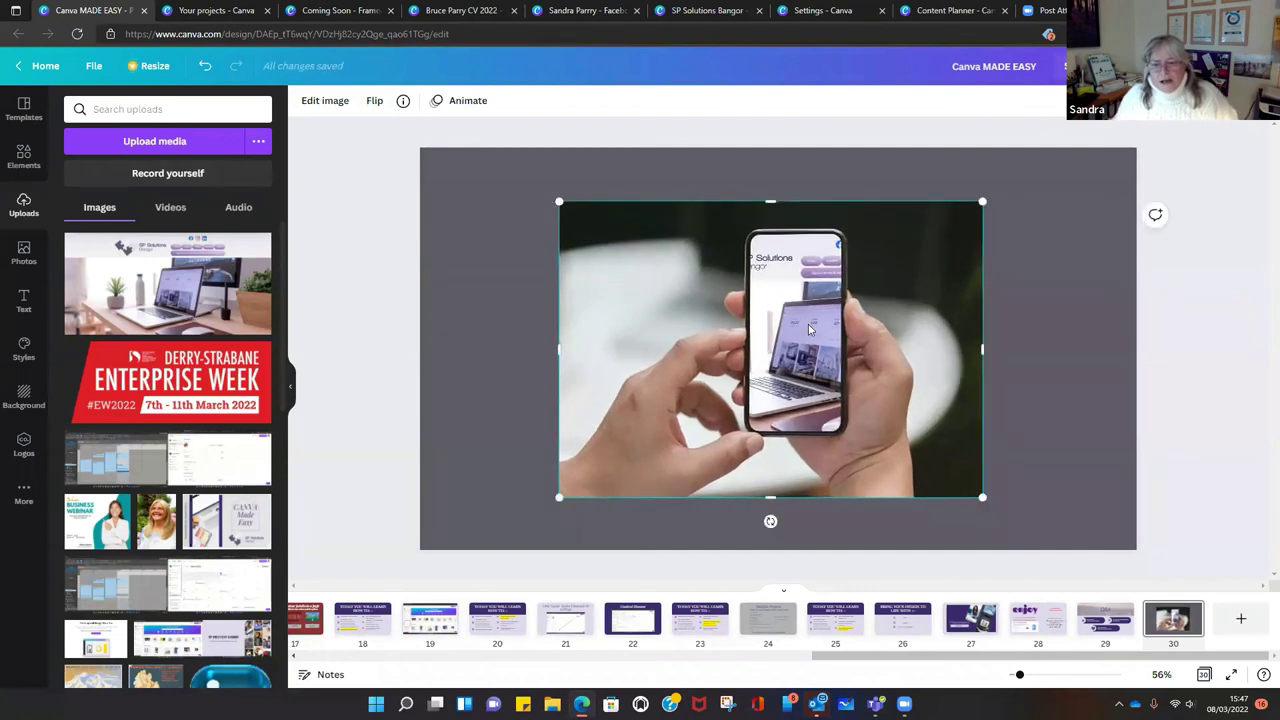
- Examine the phone mockup's full Adjust settings and the other available image effects
{"action": "left_click", "coordinate": [323, 103]}
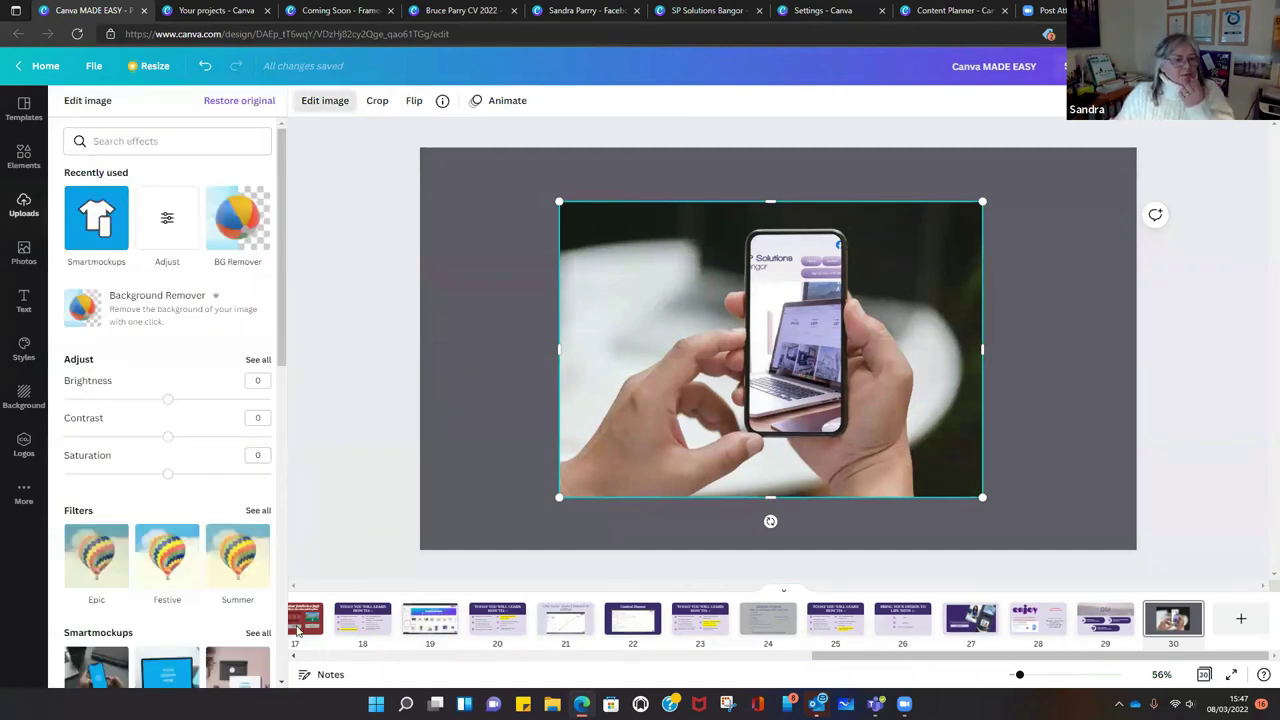
{"action": "scroll", "coordinate": [163, 415], "scroll_direction": "down", "scroll_amount": 1}
{"action": "scroll", "coordinate": [163, 417], "scroll_direction": "up", "scroll_amount": 1}
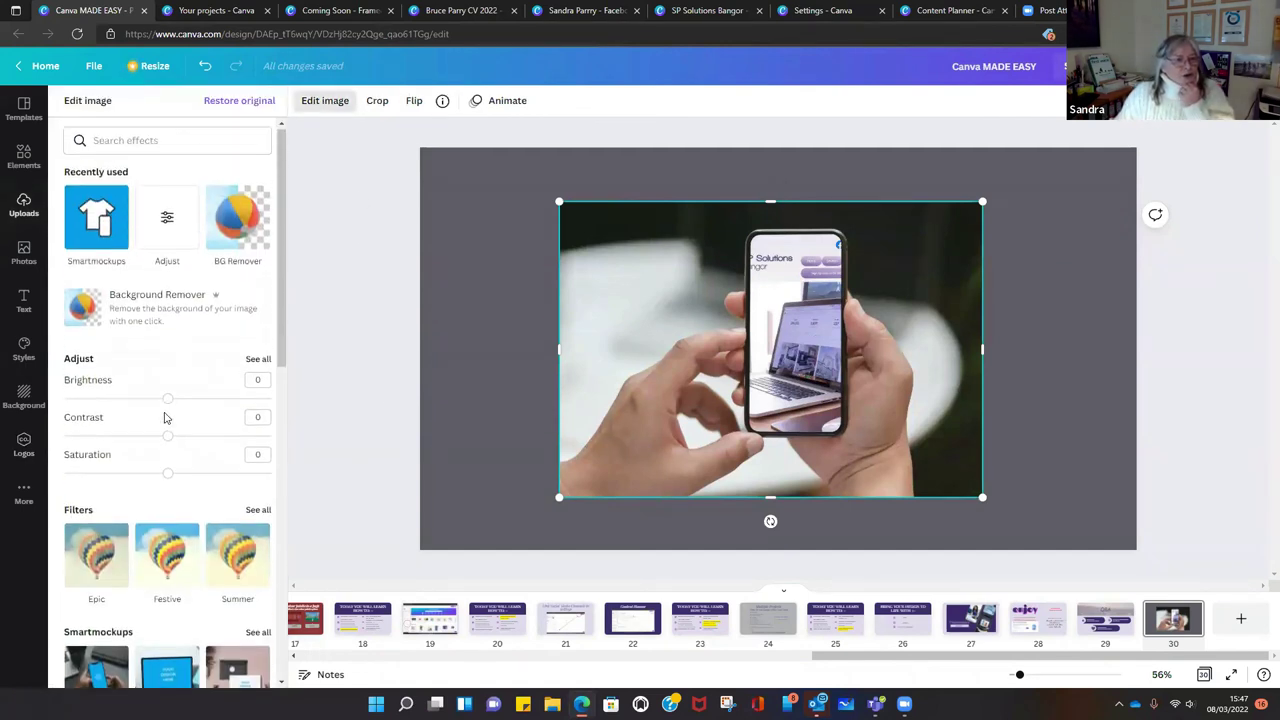
{"action": "left_click", "coordinate": [165, 238]}
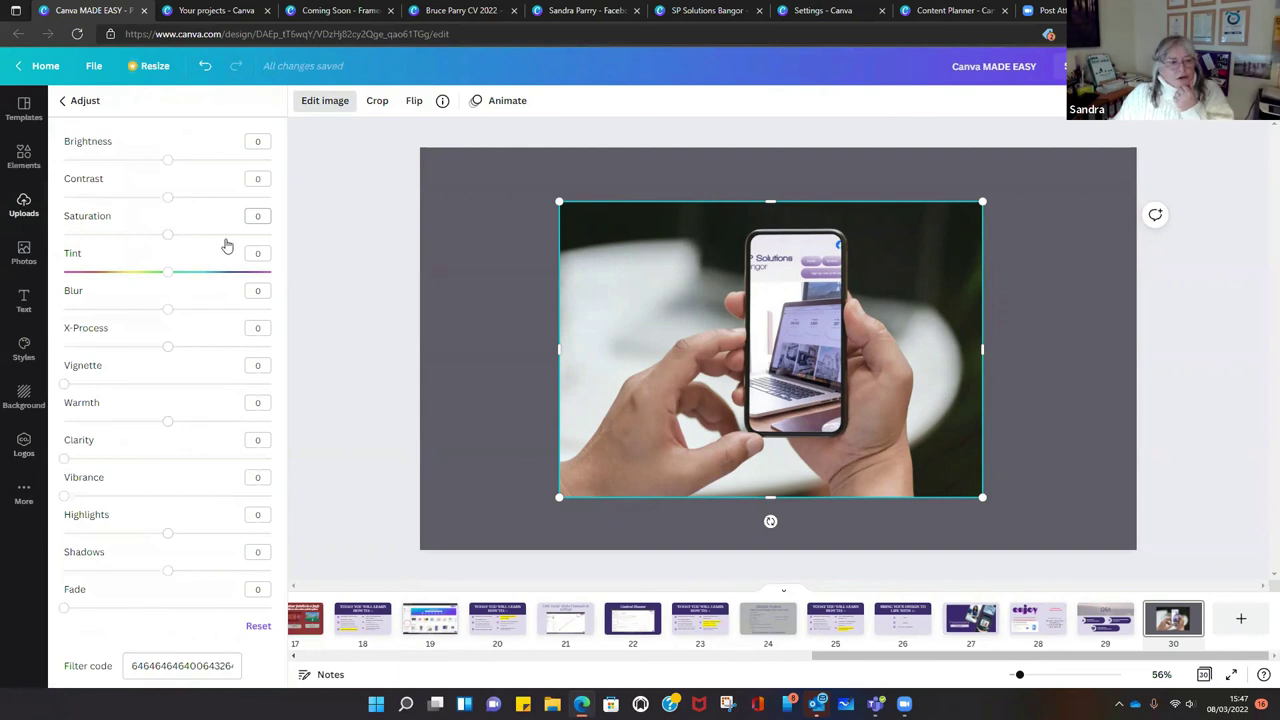
{"action": "left_click", "coordinate": [64, 101]}
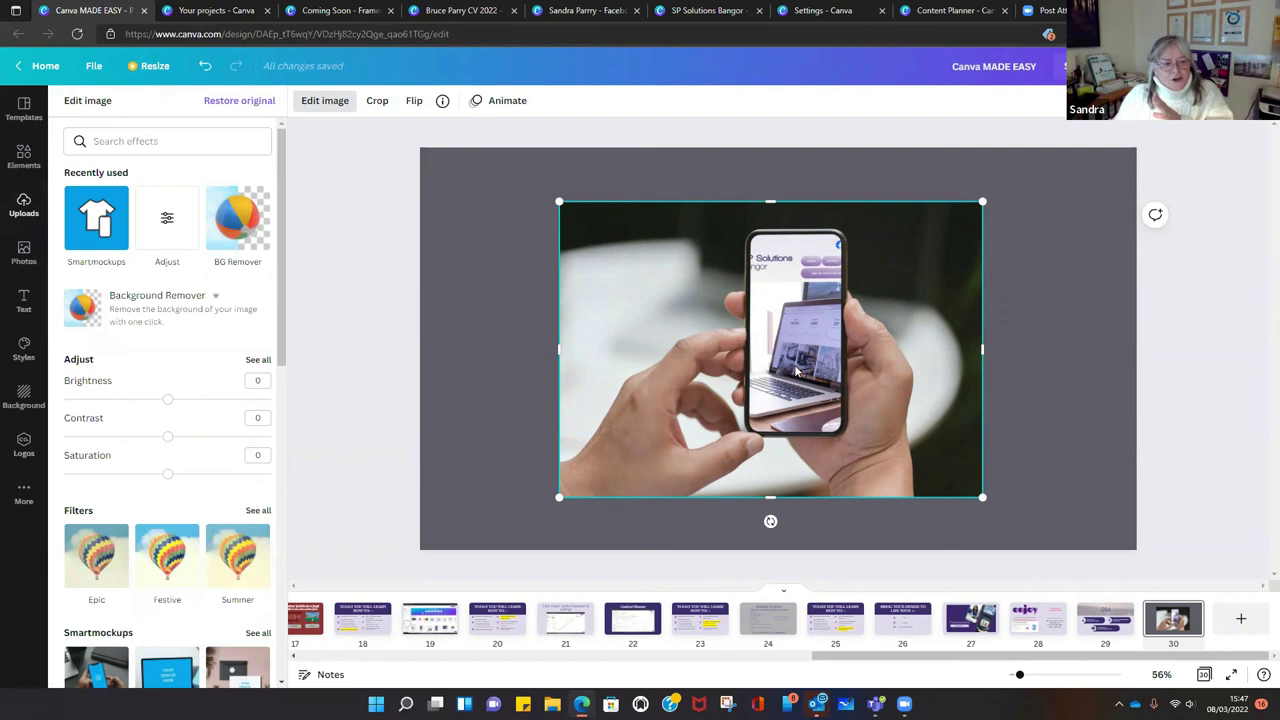
{"action": "scroll", "coordinate": [180, 560], "scroll_direction": "down", "scroll_amount": 1}
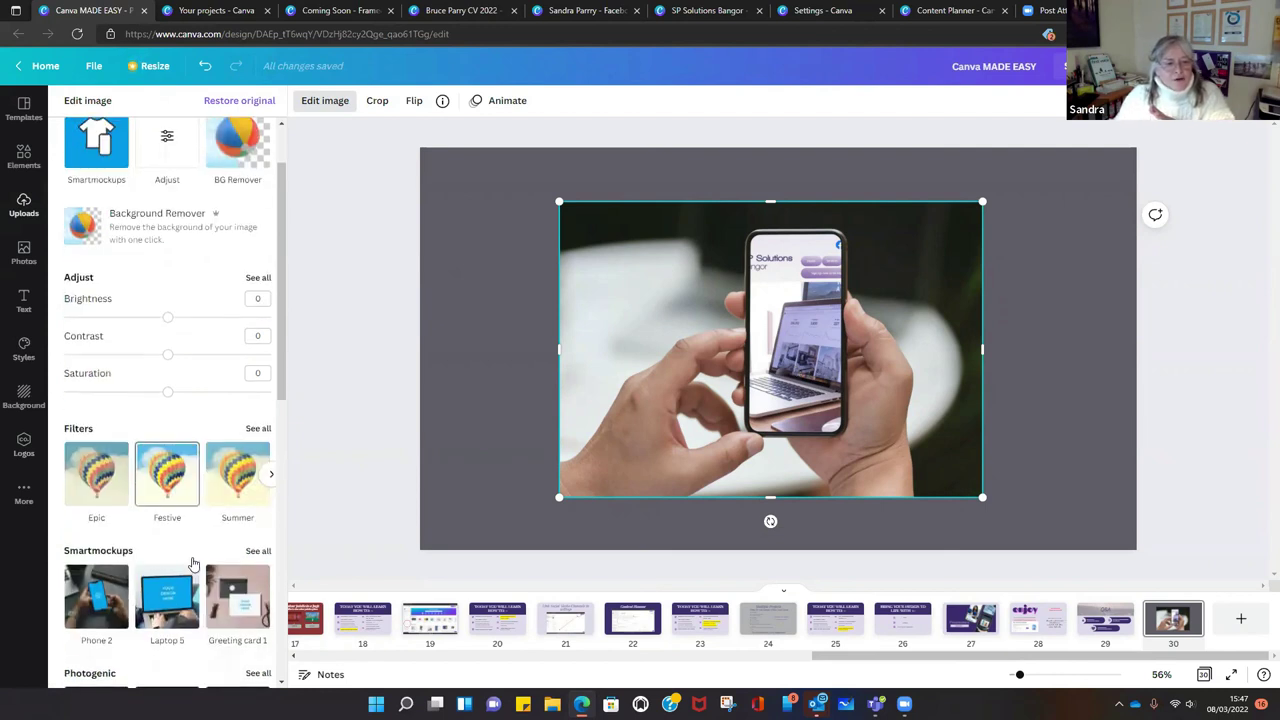
- Delete the phone mockup and place the brand's SP Solutions Bangor logo without the white background on page 30
{"action": "double_click", "coordinate": [810, 349]}
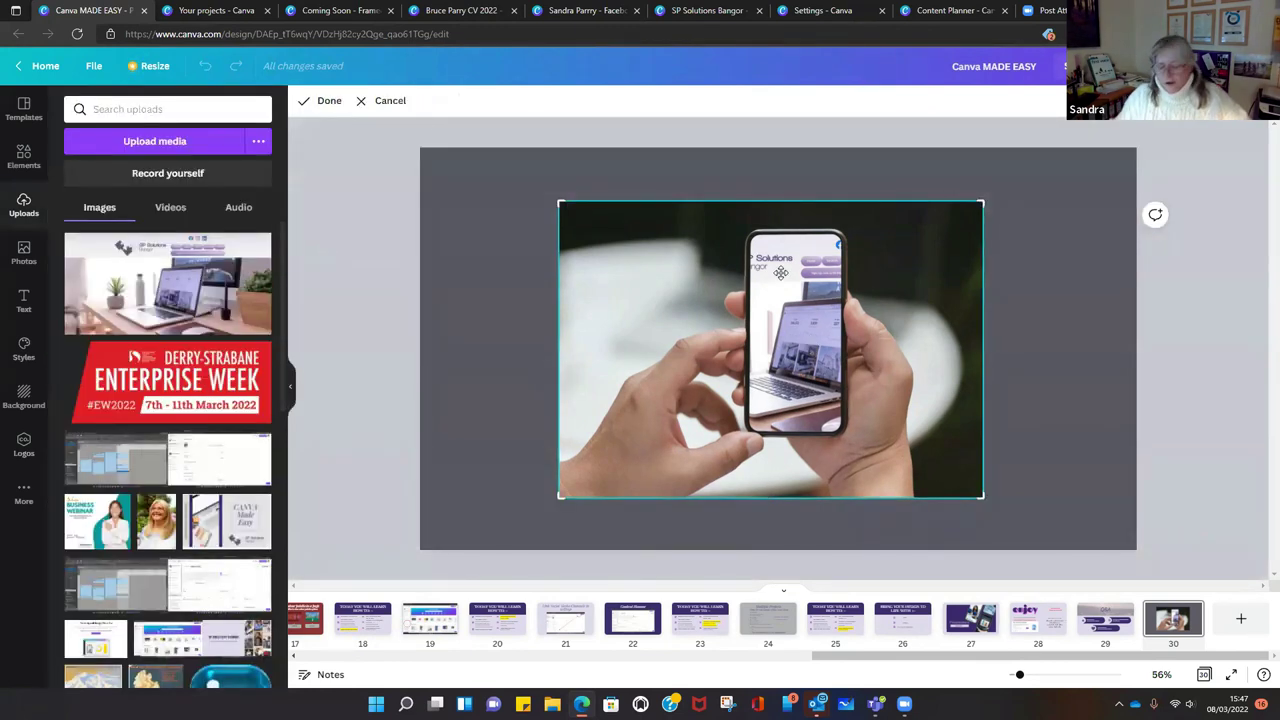
{"action": "key", "text": "Delete"}
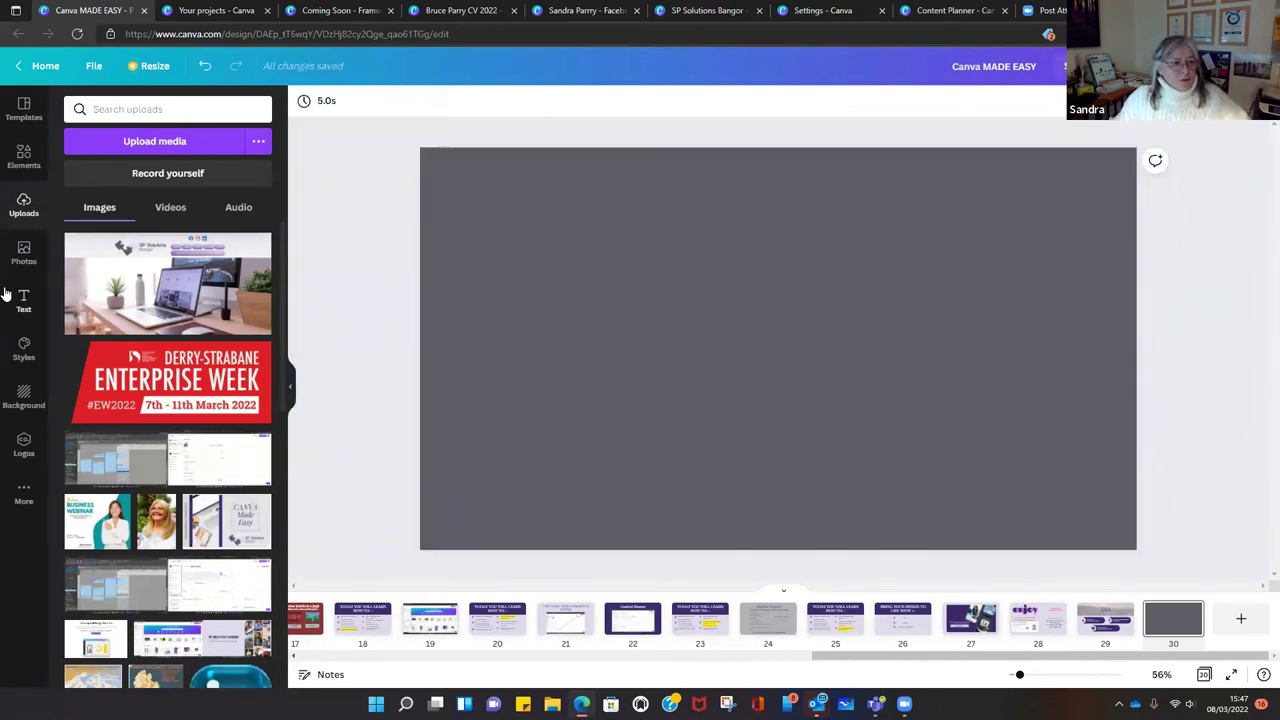
{"action": "left_click", "coordinate": [24, 443]}
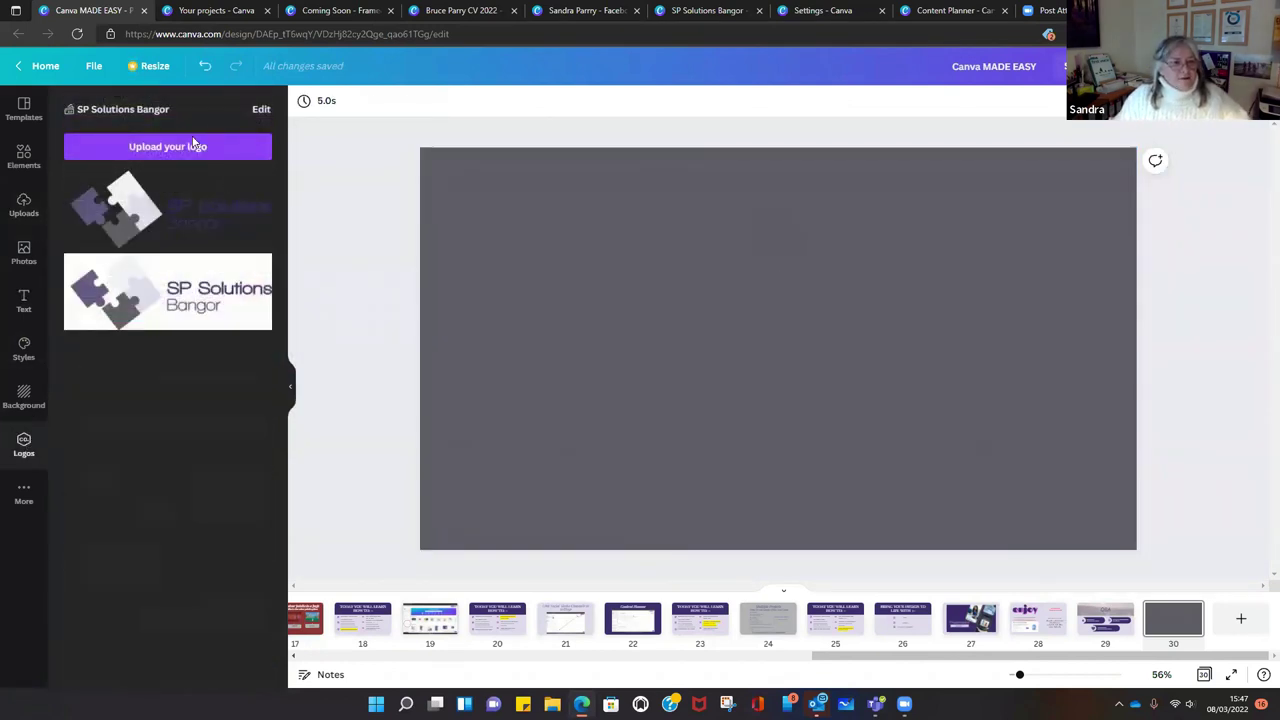
{"action": "left_click_drag", "start_coordinate": [125, 210], "coordinate": [816, 297]}
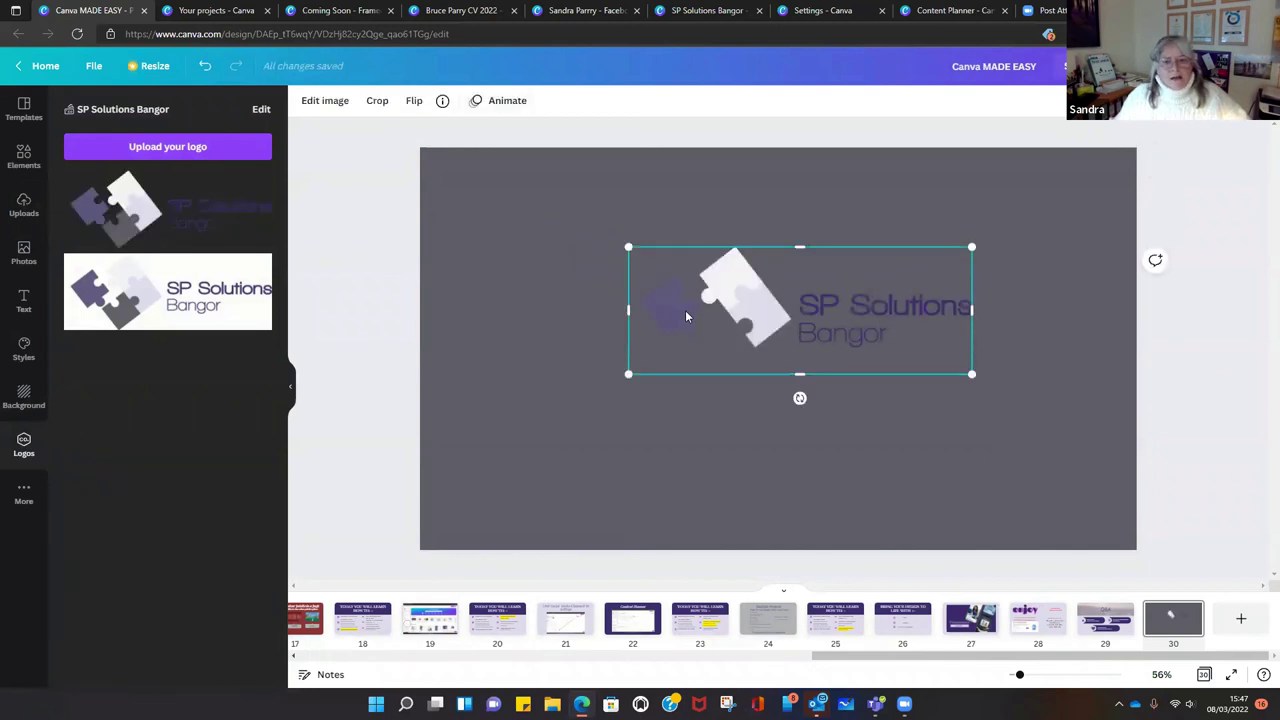
- Apply the Hoodie 1 smartmockup to the logo and reopen its image editing options
{"action": "left_click", "coordinate": [326, 101]}
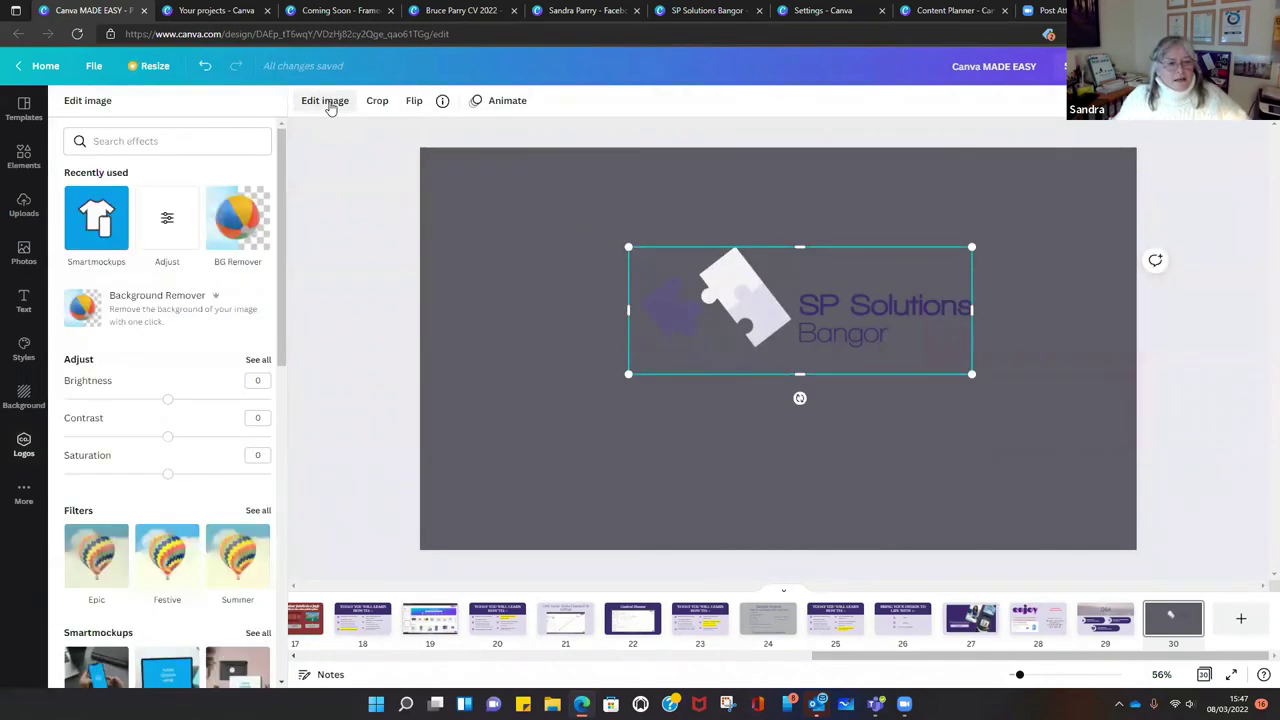
{"action": "scroll", "coordinate": [105, 540], "scroll_direction": "down", "scroll_amount": 5}
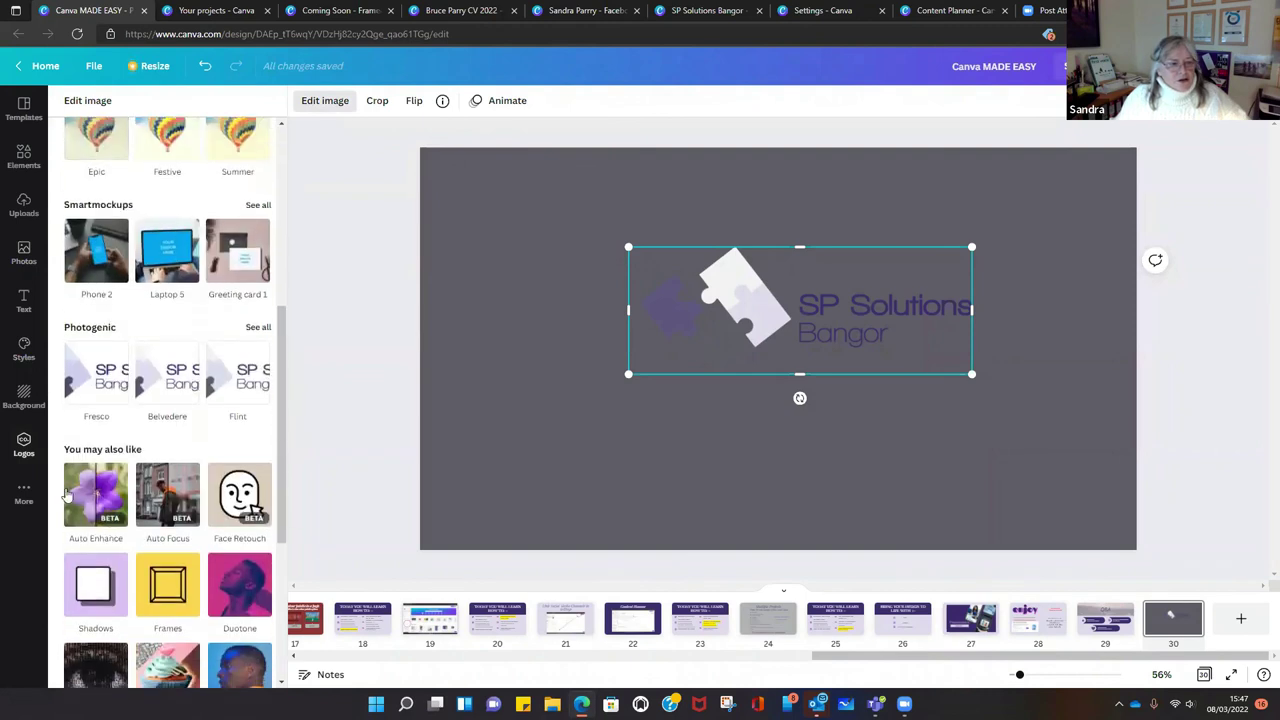
{"action": "left_click", "coordinate": [258, 205]}
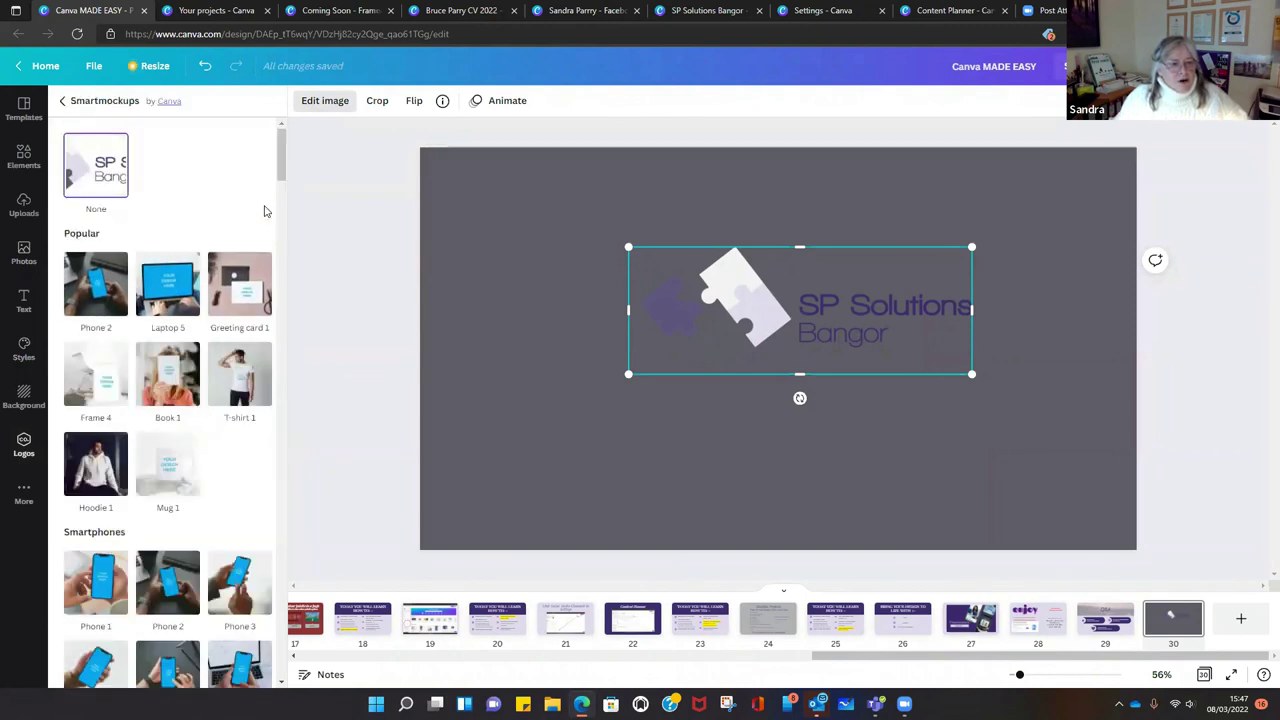
{"action": "left_click", "coordinate": [104, 467]}
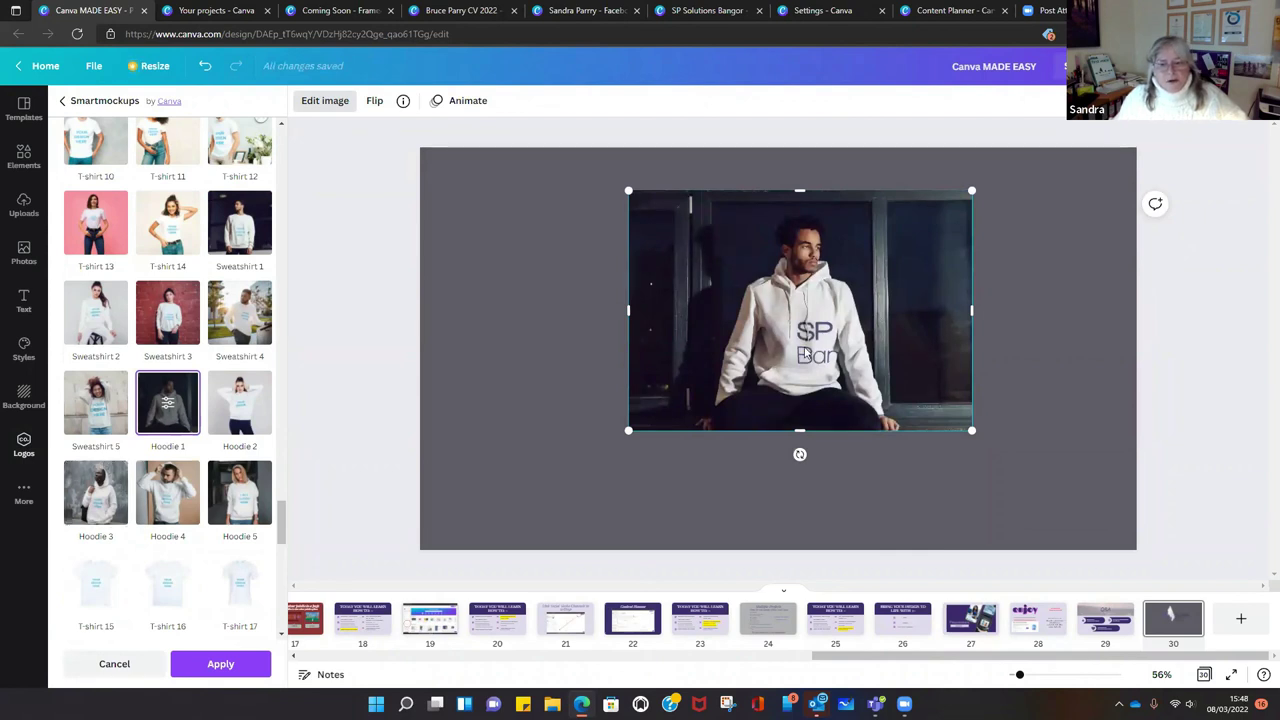
{"action": "left_click", "coordinate": [316, 104]}
{"action": "left_click", "coordinate": [324, 106]}
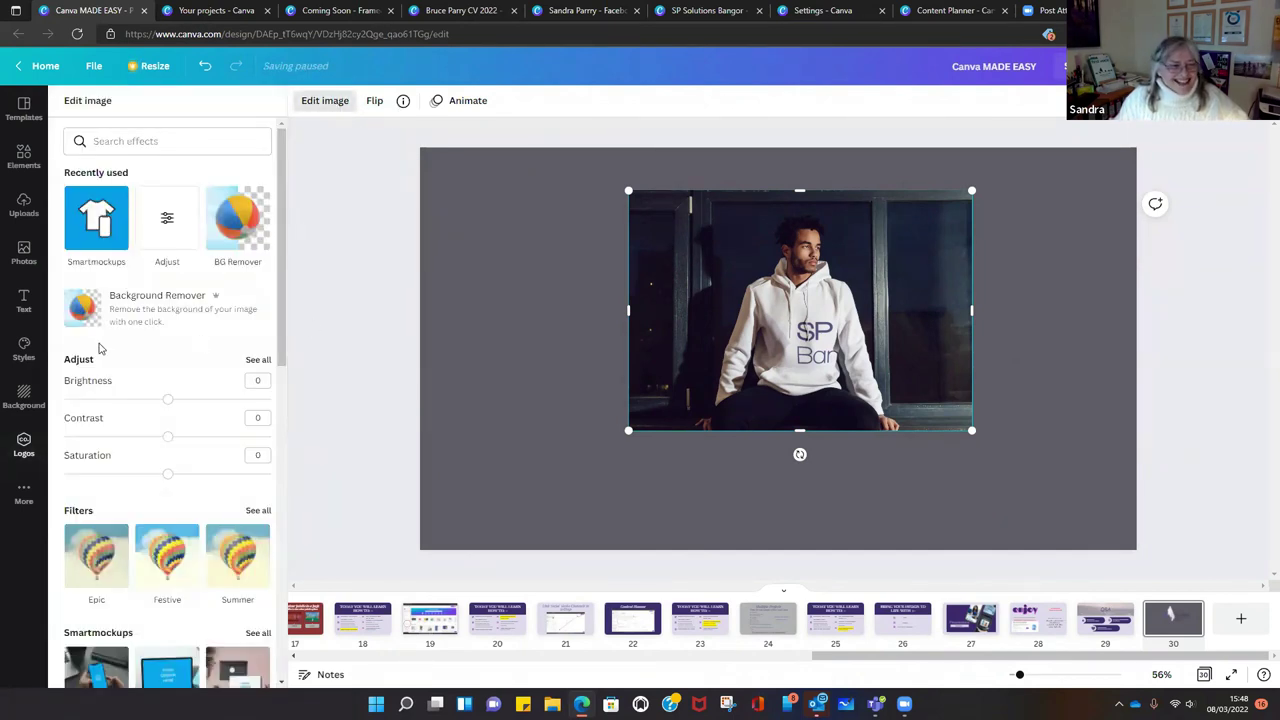
- Check the hoodie mockup's full Adjust settings and delete the mockup from page 30
{"action": "left_click", "coordinate": [169, 229]}
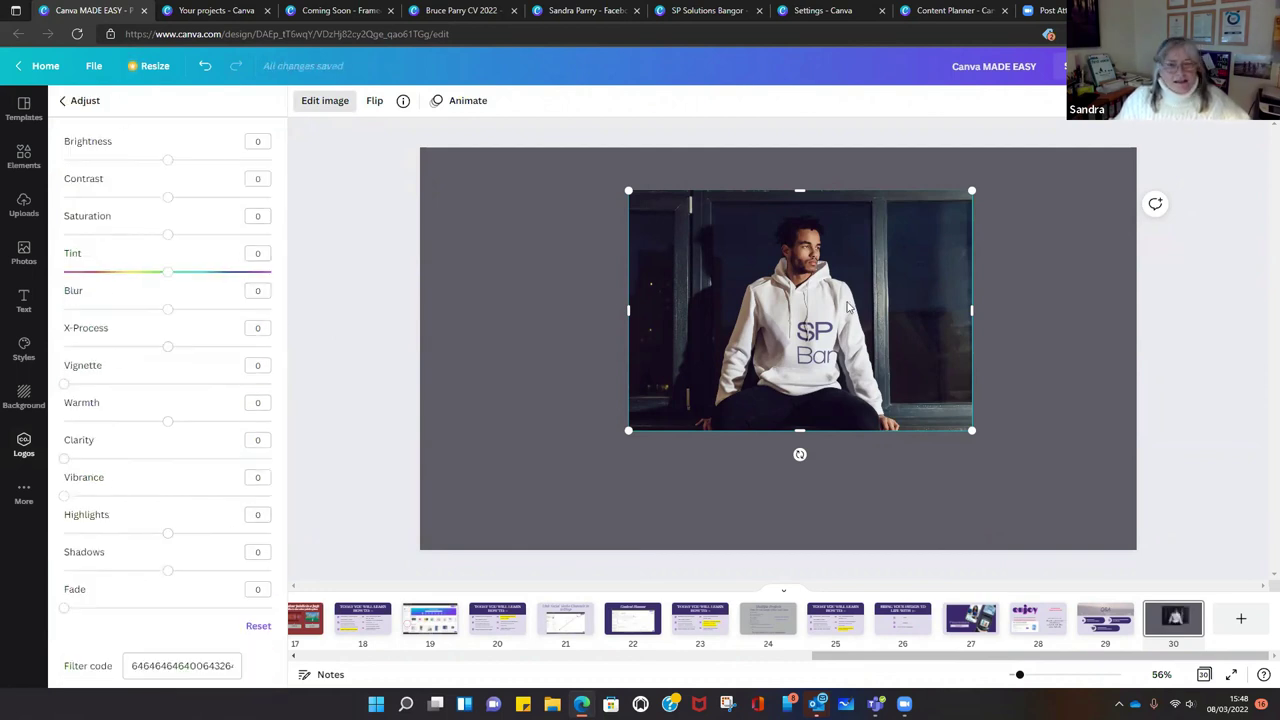
{"action": "left_click", "coordinate": [916, 293]}
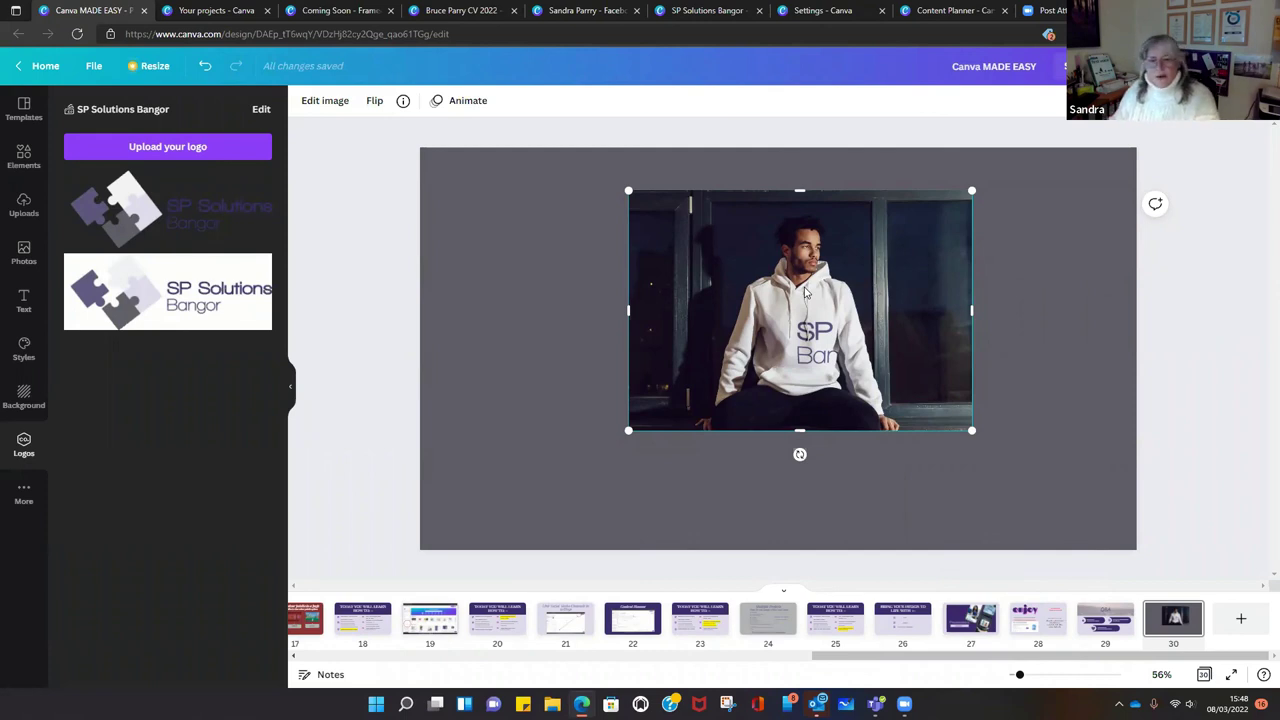
{"action": "key", "text": "Delete"}
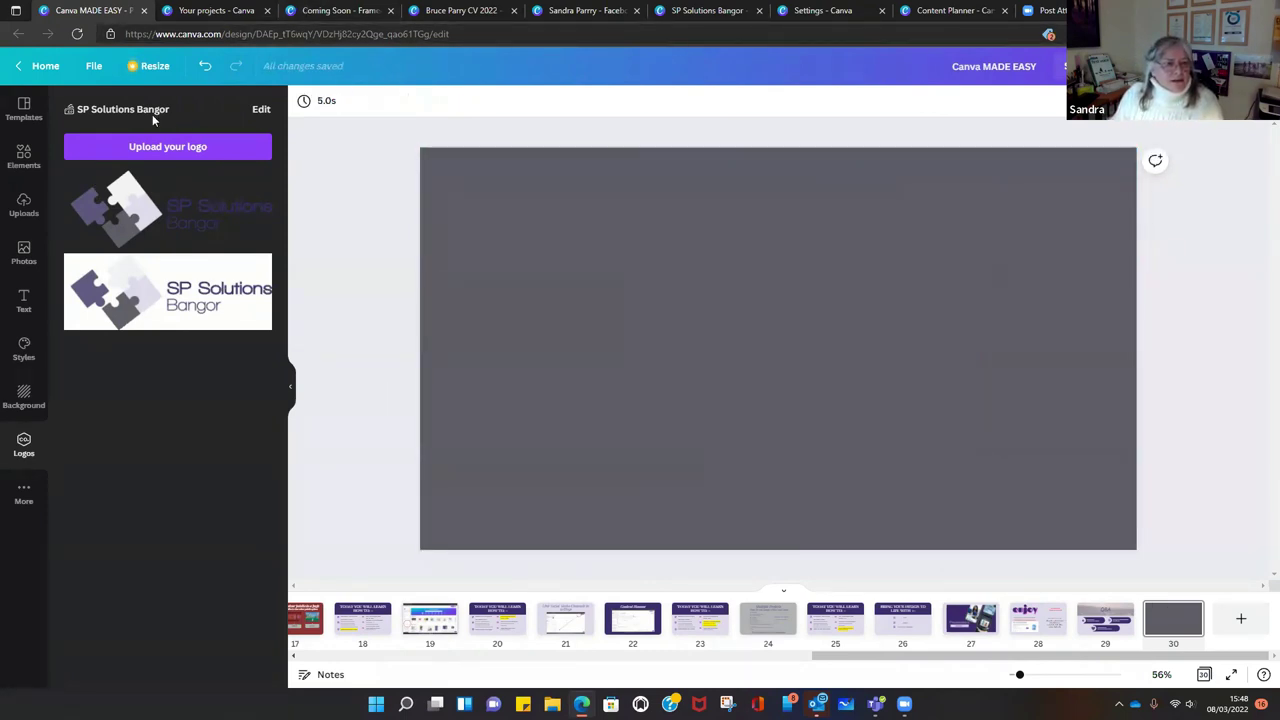
- Place the SP Solutions Bangor logo without the white background on page 30, browse its full Smartmockups collection, and delete the logo
{"action": "left_click", "coordinate": [604, 382]}
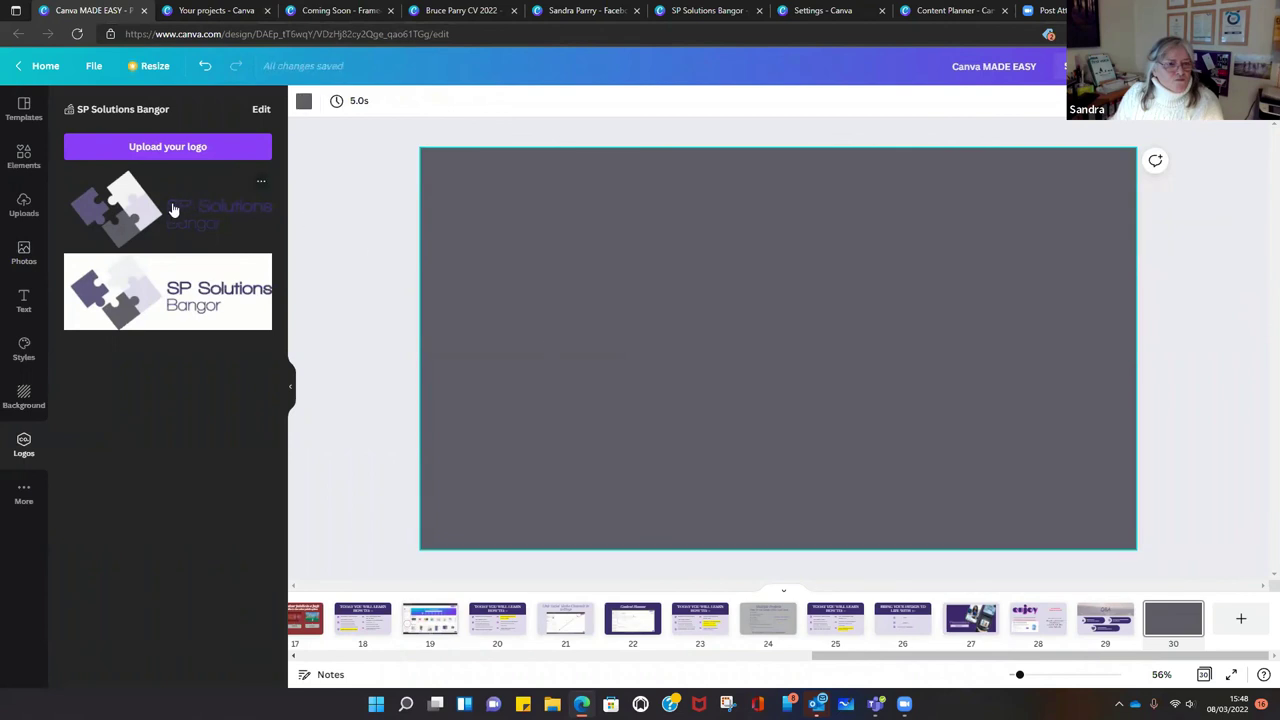
{"action": "left_click_drag", "start_coordinate": [172, 209], "coordinate": [663, 252]}
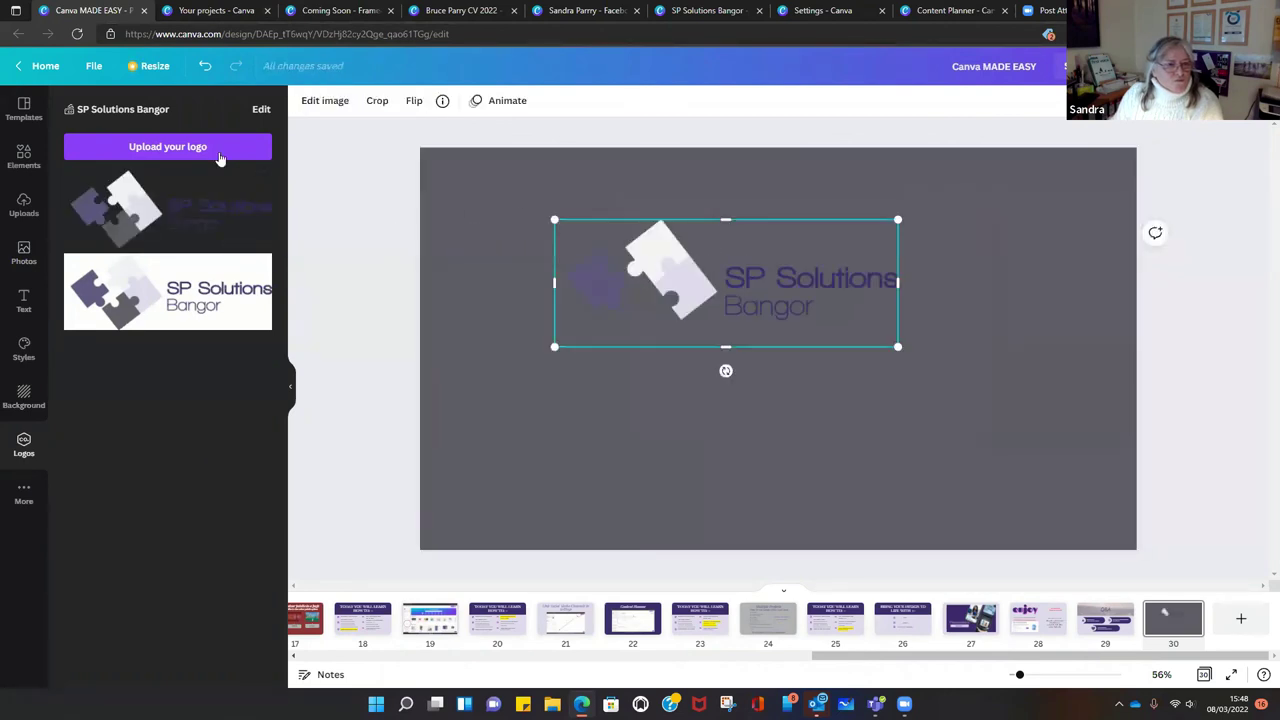
{"action": "left_click", "coordinate": [328, 100]}
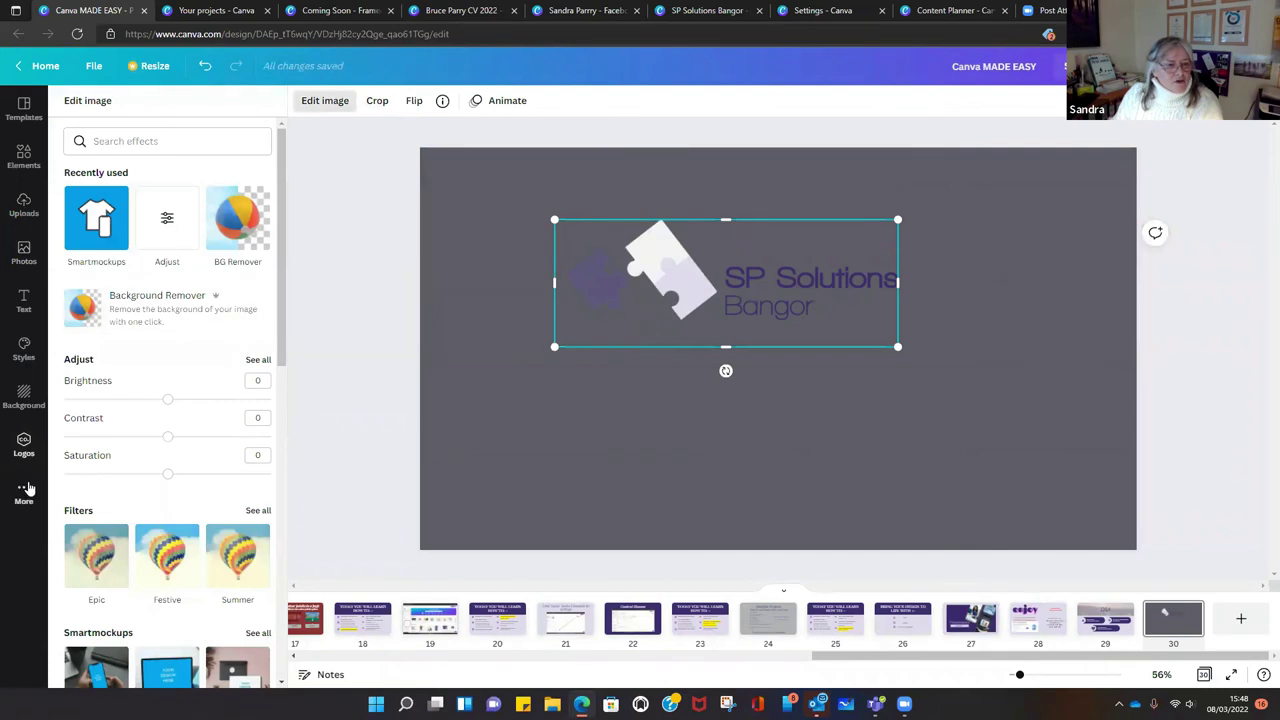
{"action": "scroll", "coordinate": [119, 526], "scroll_direction": "down", "scroll_amount": 4}
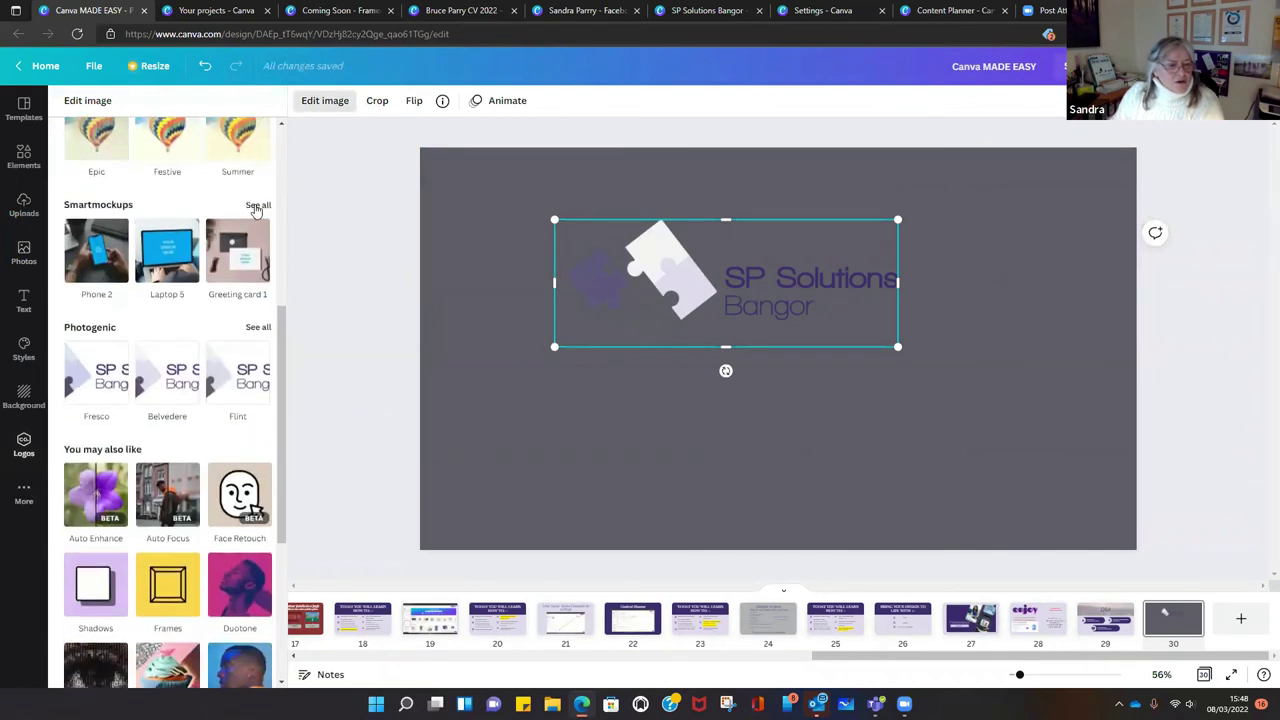
{"action": "left_click", "coordinate": [257, 207]}
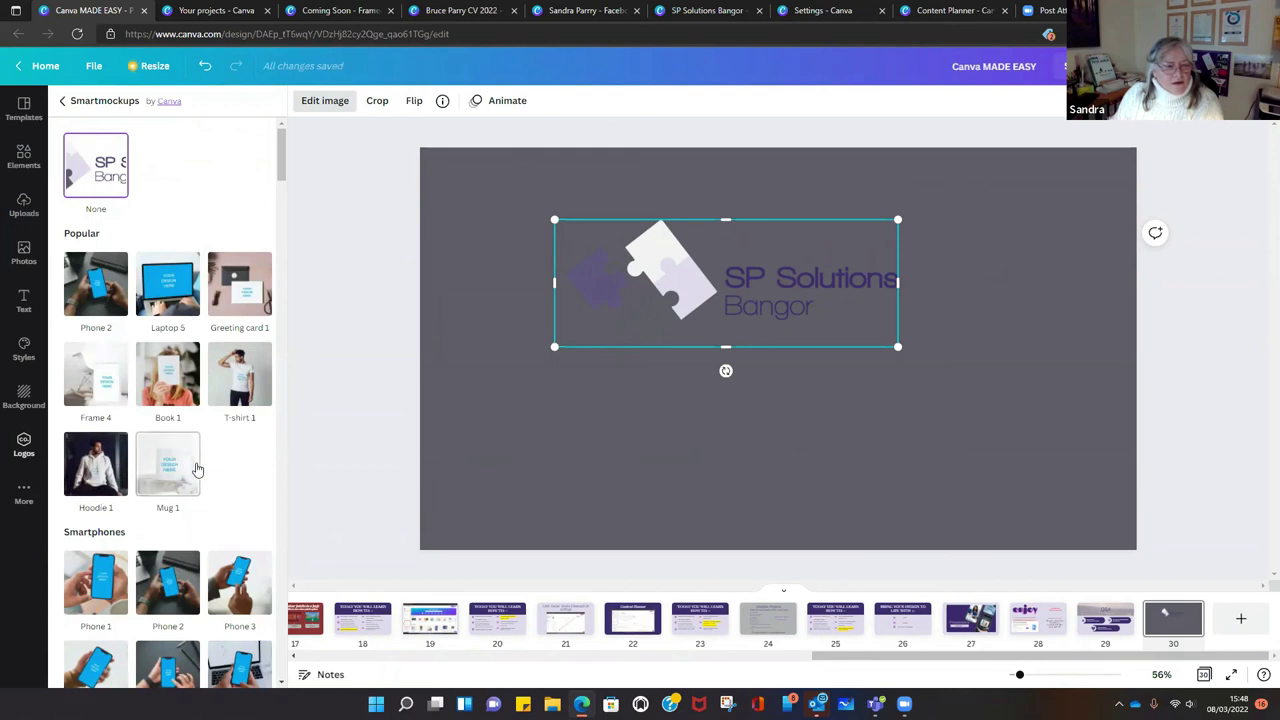
{"action": "key", "text": "Delete"}
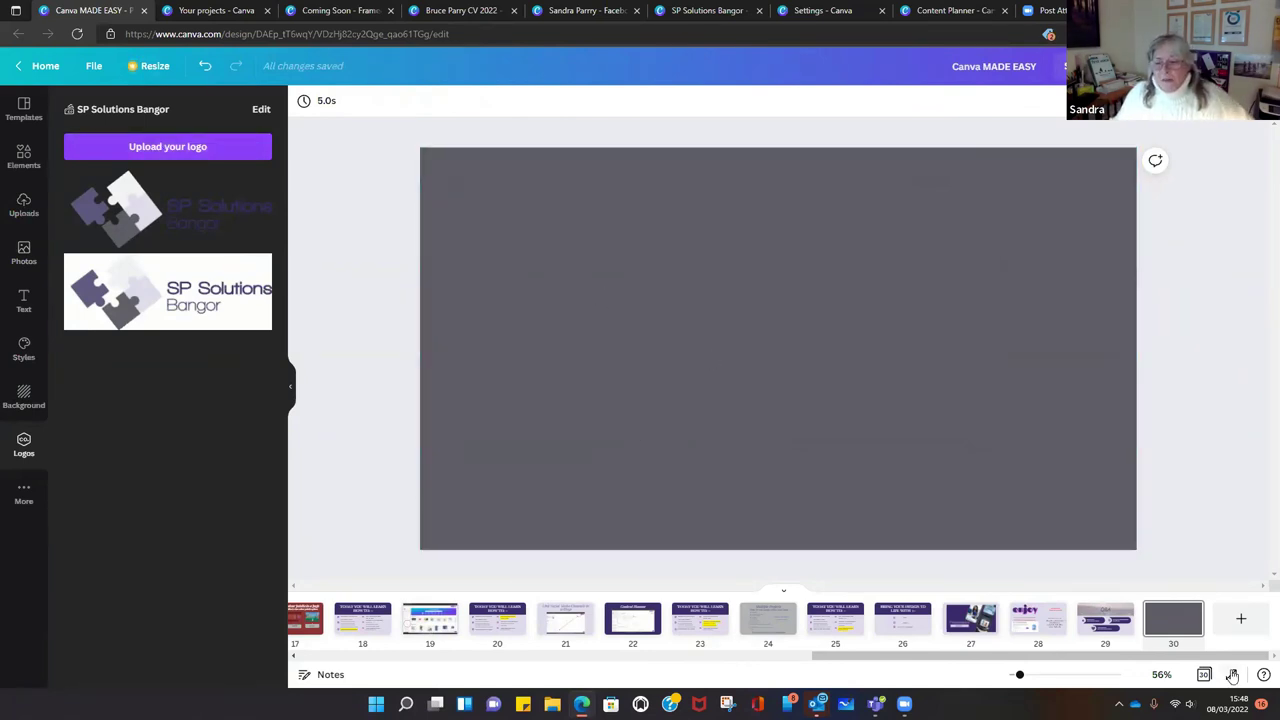
- Return to the Q&A slide on page 29
{"action": "left_click", "coordinate": [727, 324]}
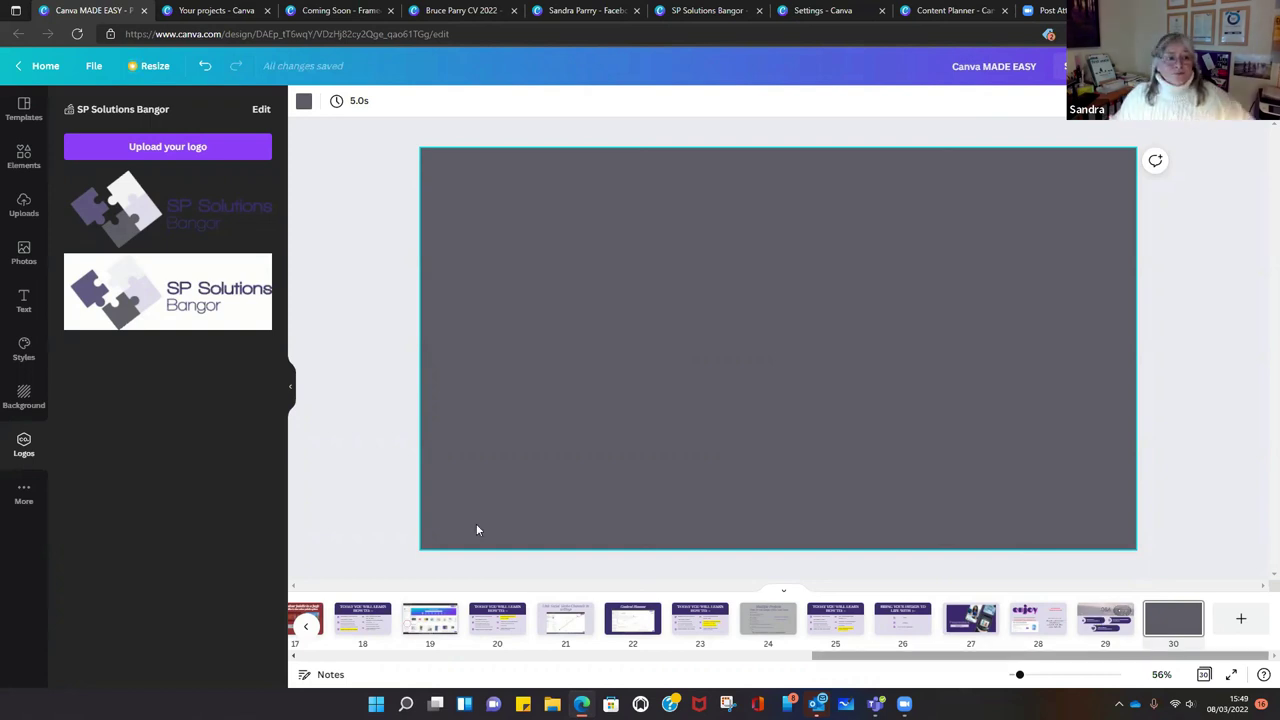
{"action": "left_click", "coordinate": [1100, 616]}
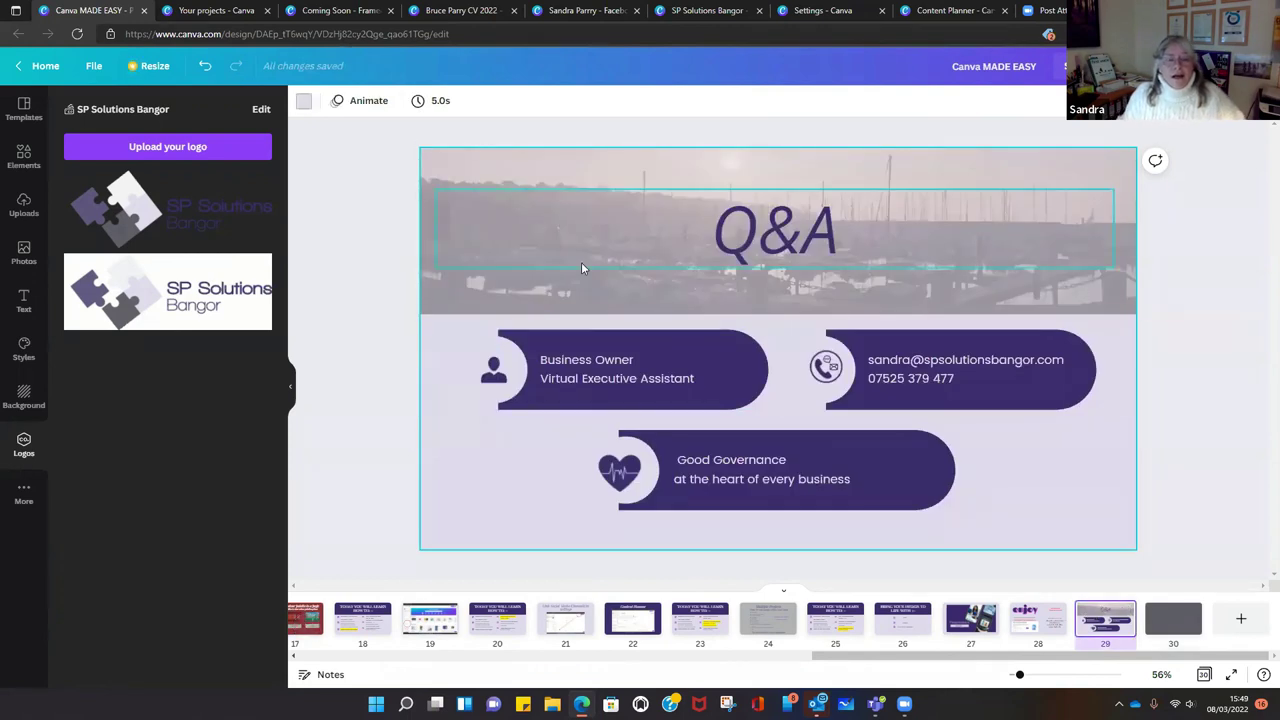